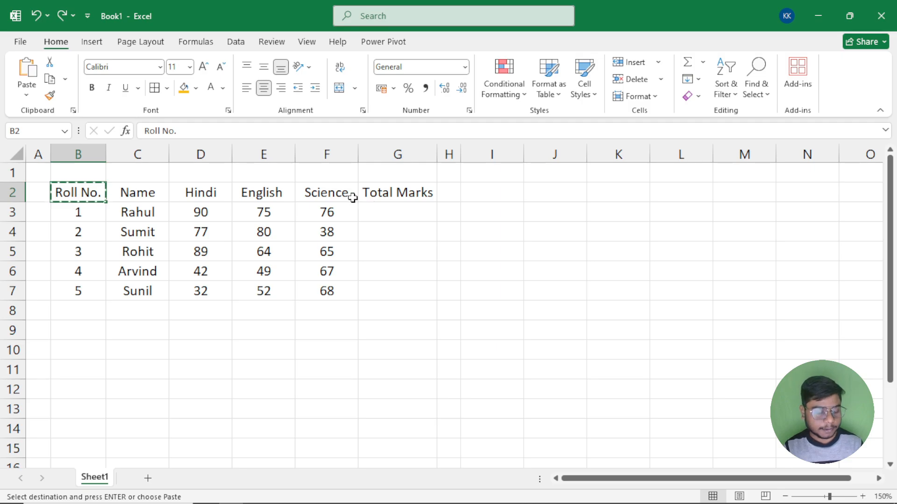
View the Paste Special options for the copied cell B2, close them without pasting and cancel the copy selection.
key("ctrl+alt+v")
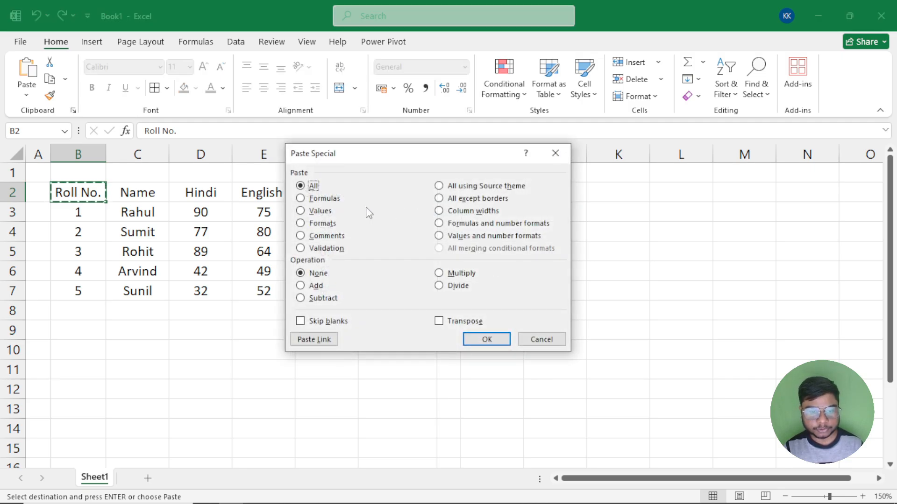
left_click_drag(387, 158, 515, 175)
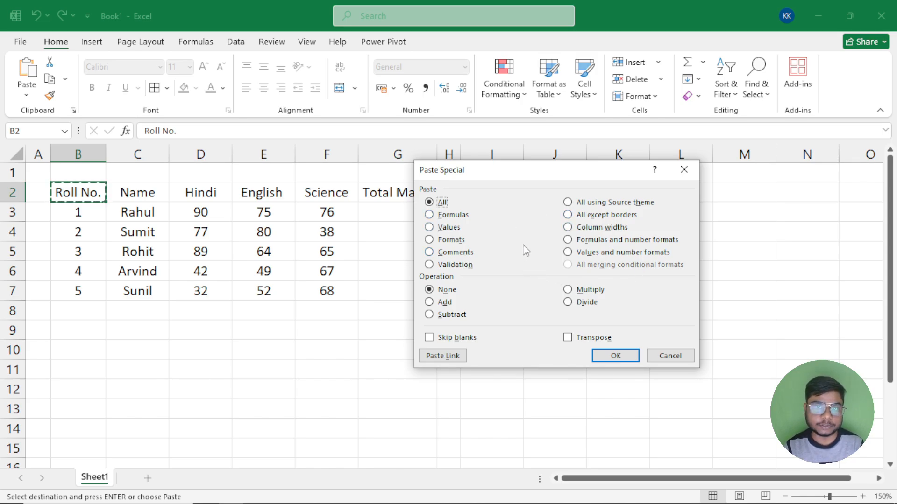
left_click(684, 170)
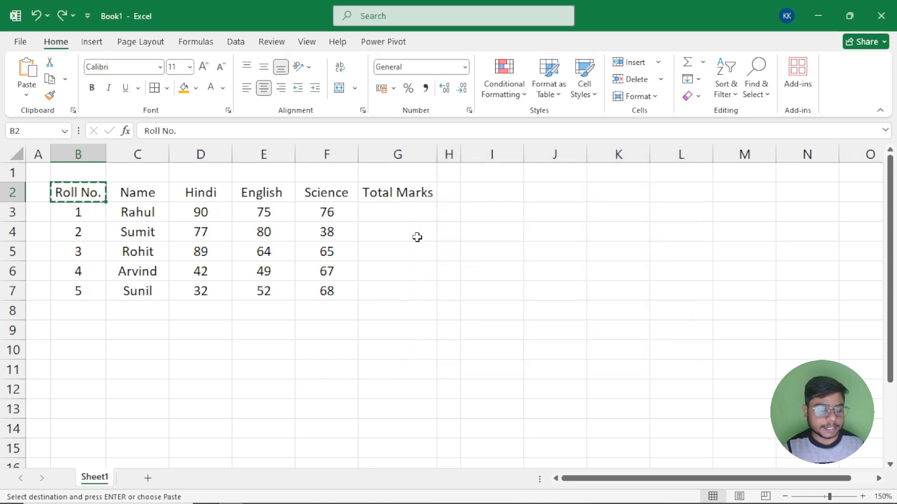
key("Escape")
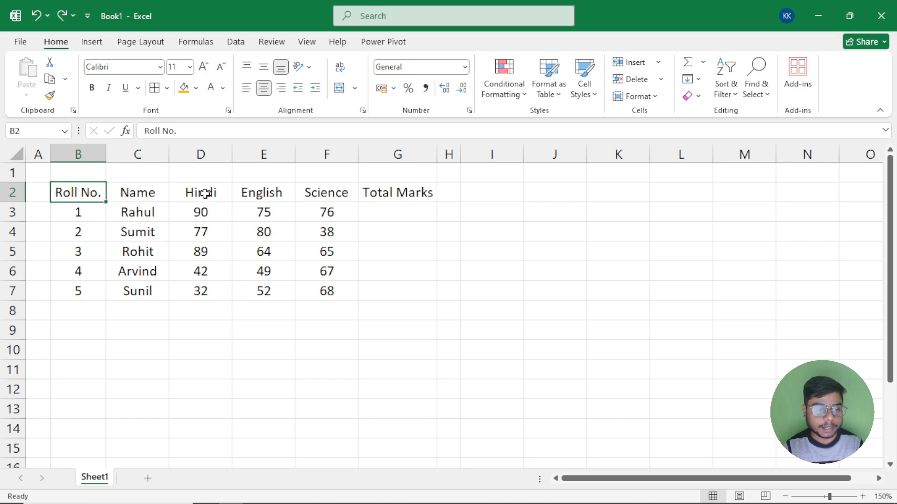
left_click_drag(202, 193, 321, 193)
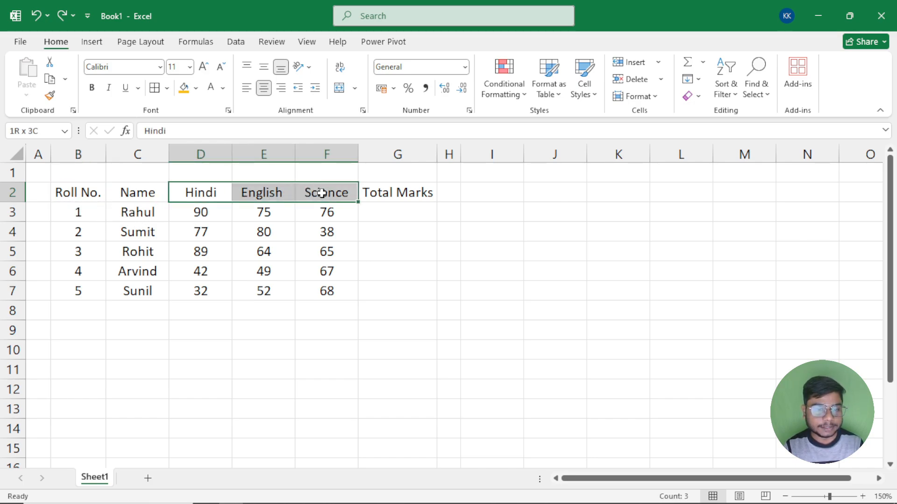
left_click(228, 216)
left_click_drag(246, 239, 315, 297)
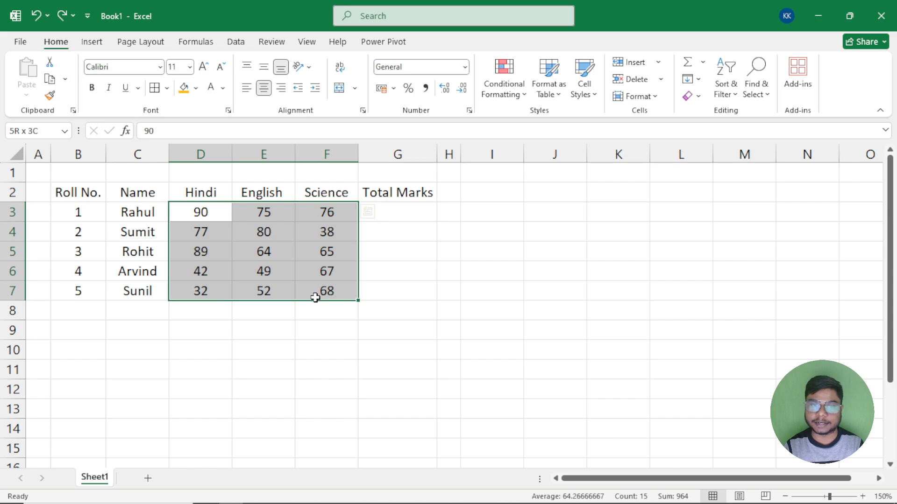
Enter the formula =SUM(D3:F3) in cell G3 to total the first student's marks.
left_click(380, 211)
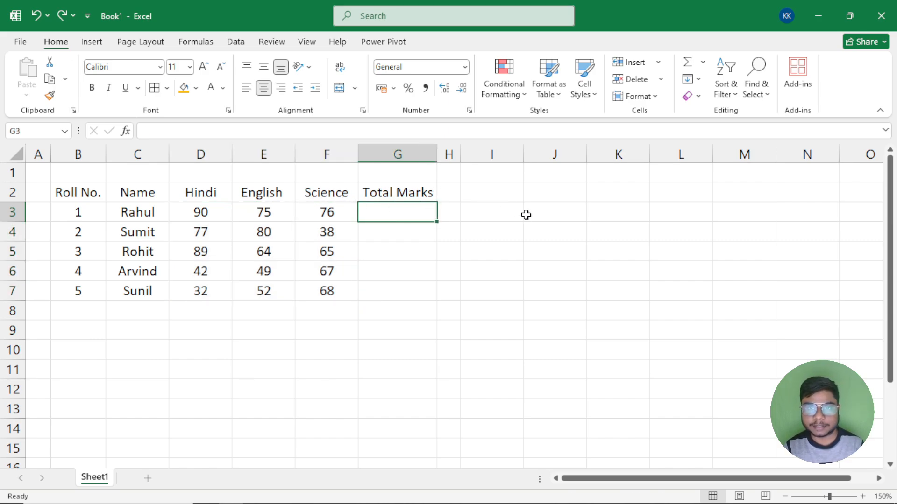
type("=sum")
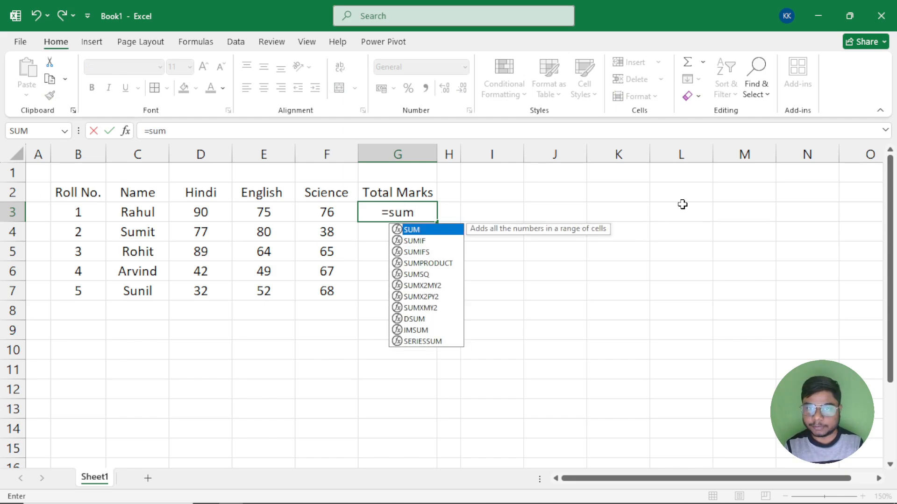
key("Tab")
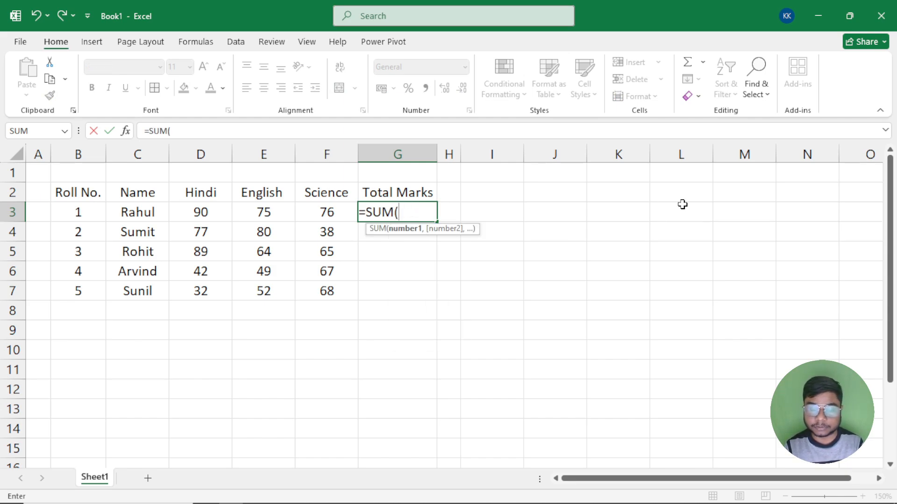
left_click_drag(187, 212, 312, 212)
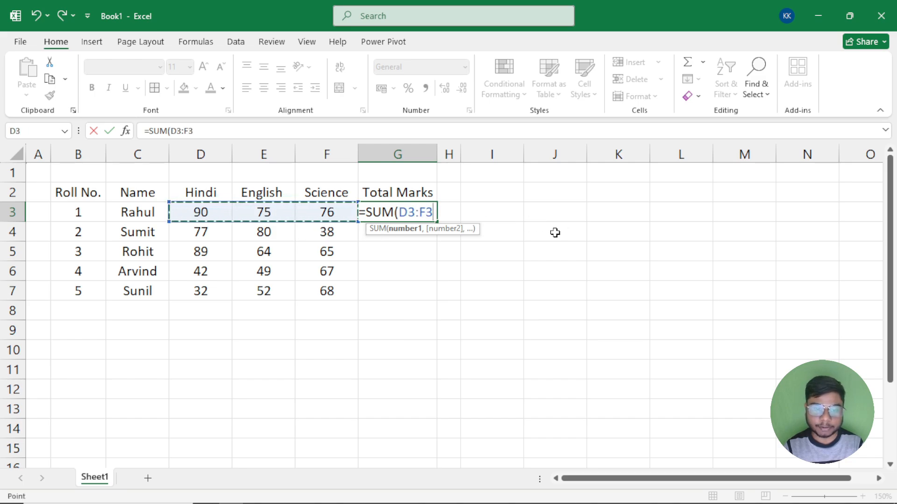
type(")")
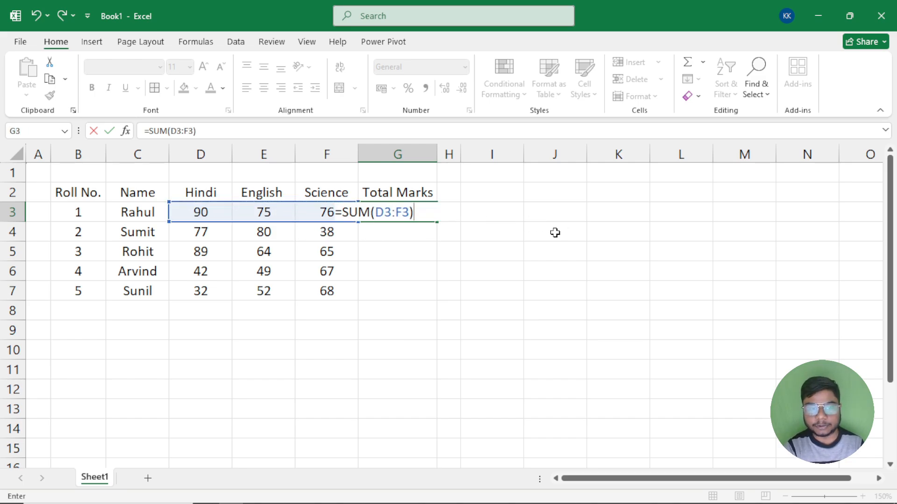
key("Return")
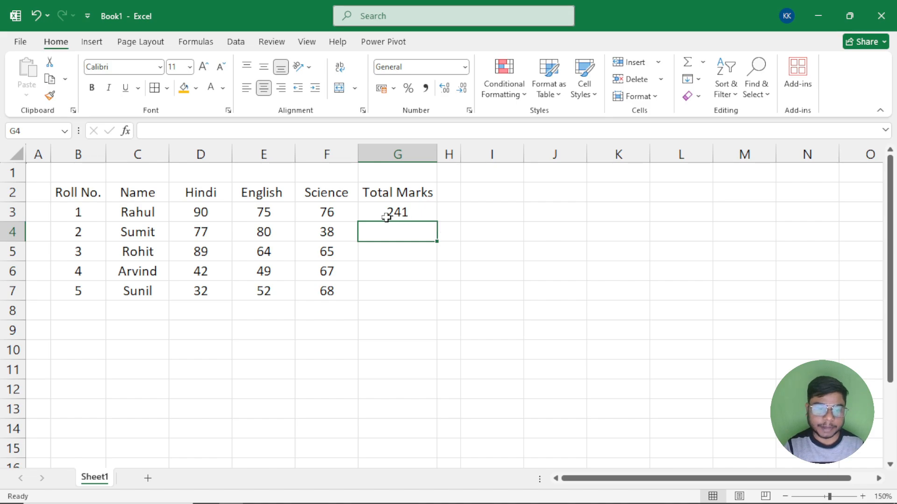
Fill the Total Marks formula from G3 down through G7.
left_click(401, 211)
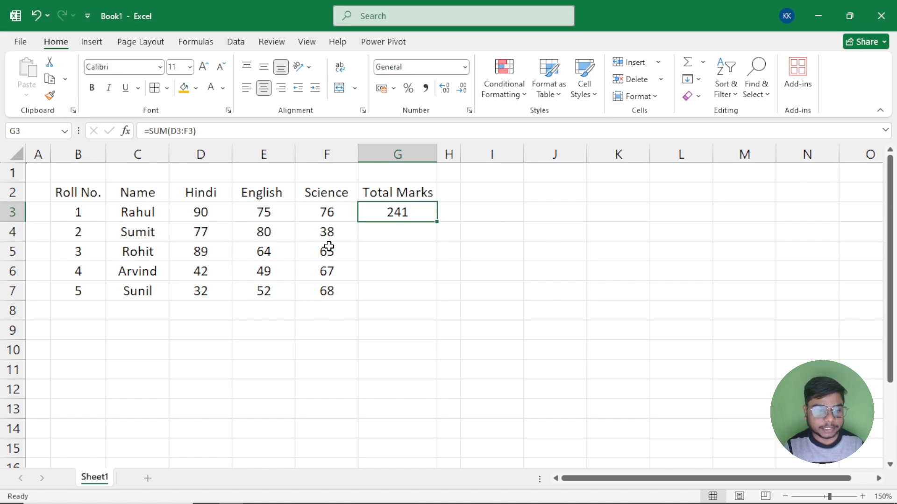
left_click_drag(437, 224, 440, 295)
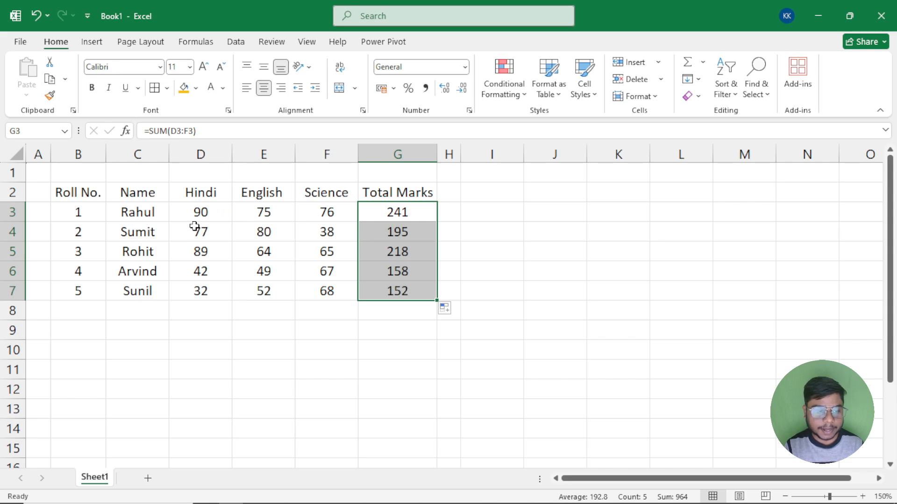
left_click(372, 231)
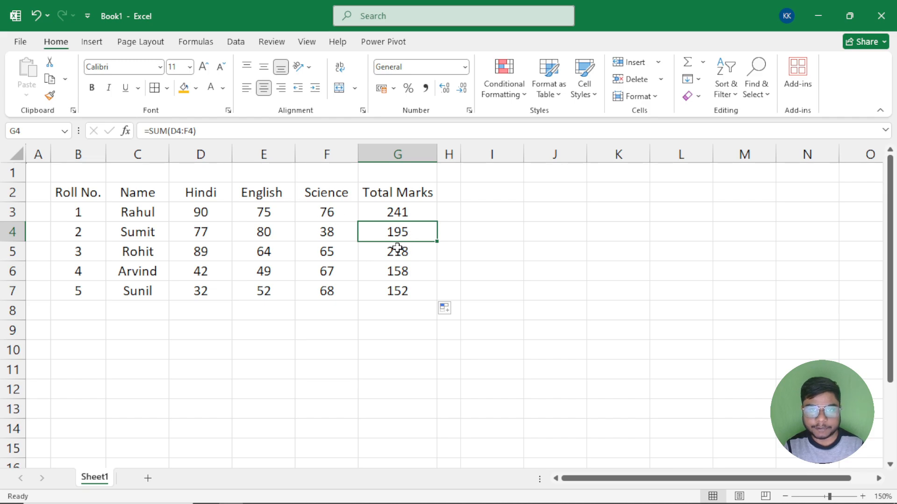
Apply all borders to B2:G7 and give the header row B2:G2 a gold fill with bold white text.
left_click_drag(84, 194, 391, 286)
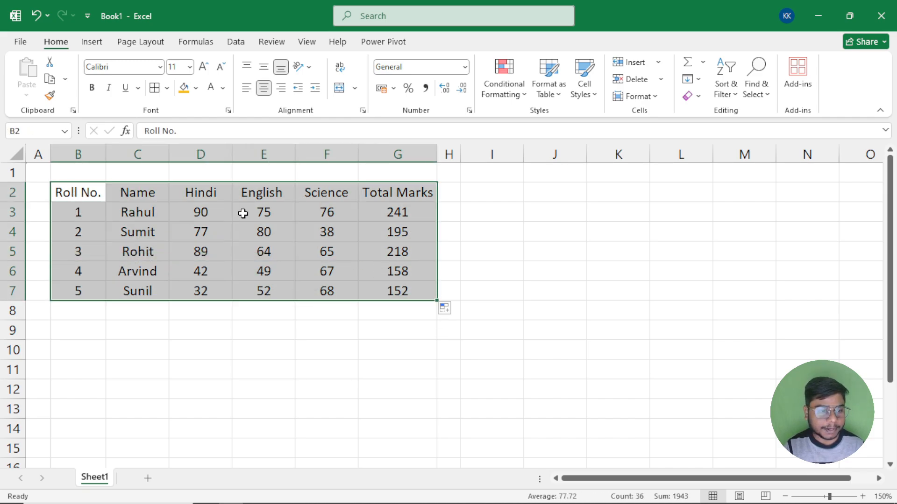
left_click(154, 88)
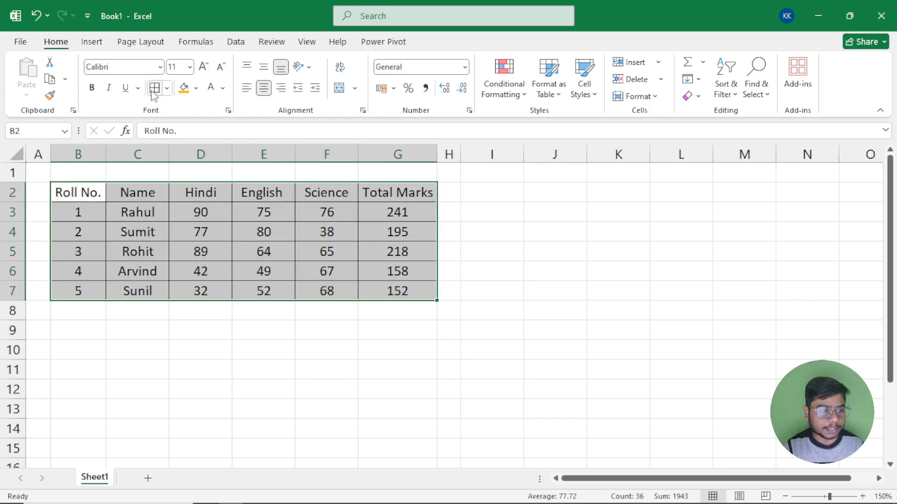
left_click_drag(82, 191, 374, 192)
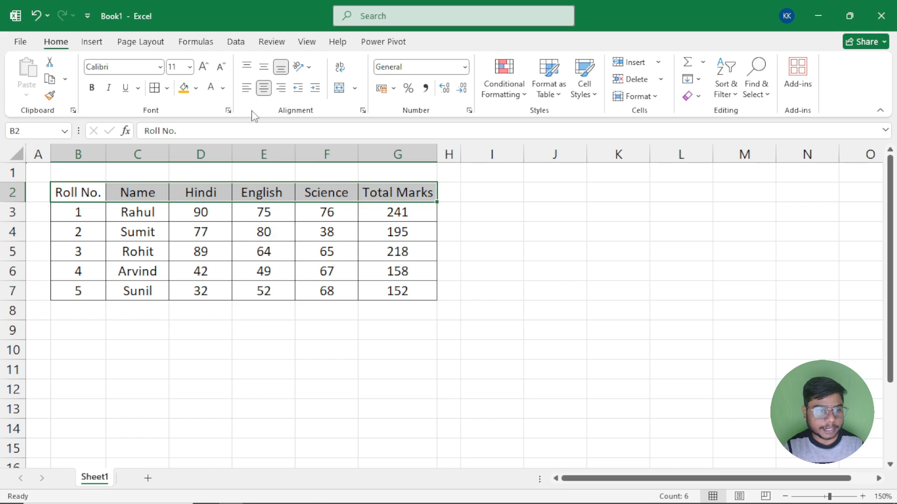
left_click(186, 88)
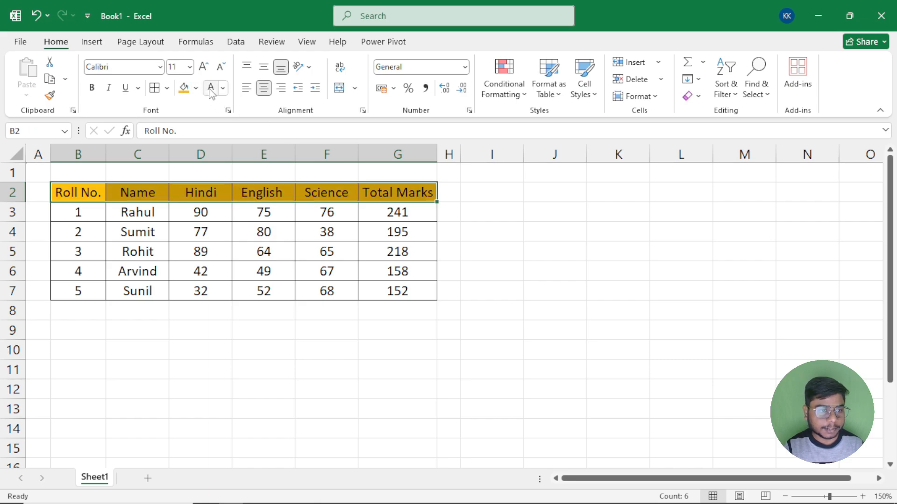
left_click(210, 88)
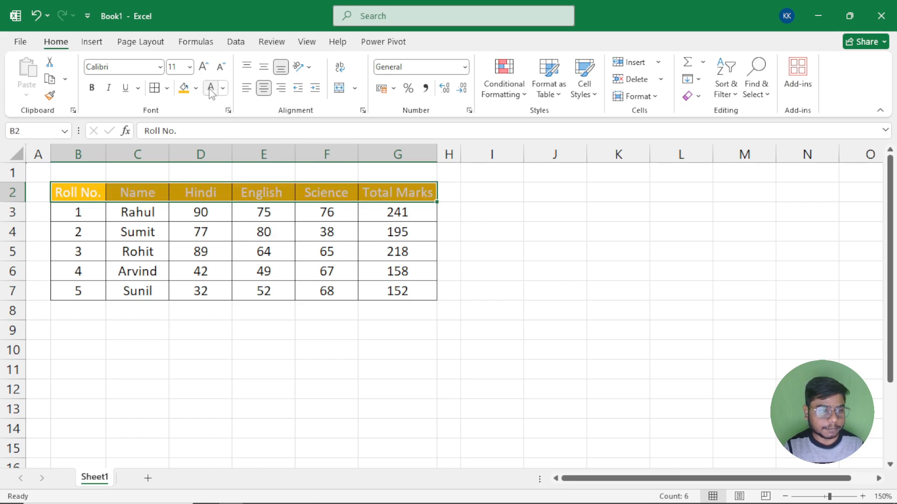
left_click(92, 89)
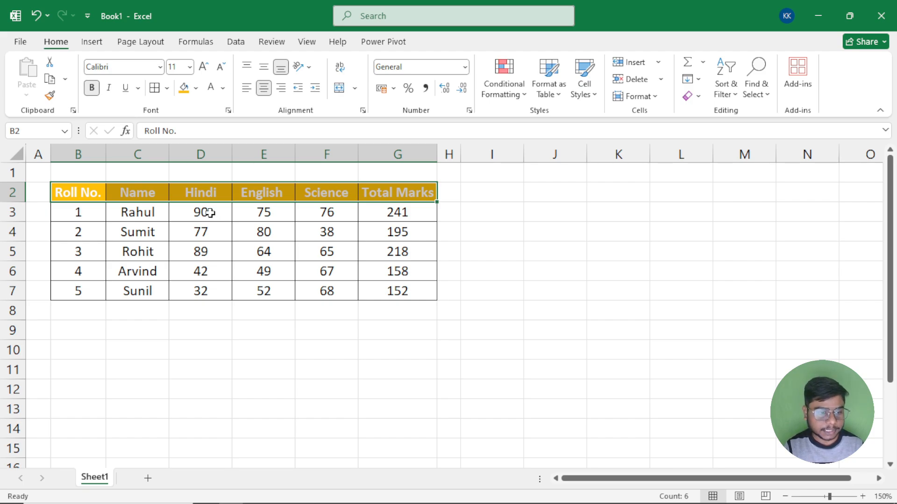
Apply the Number format to the subject marks in D3:F7.
left_click_drag(209, 213, 312, 285)
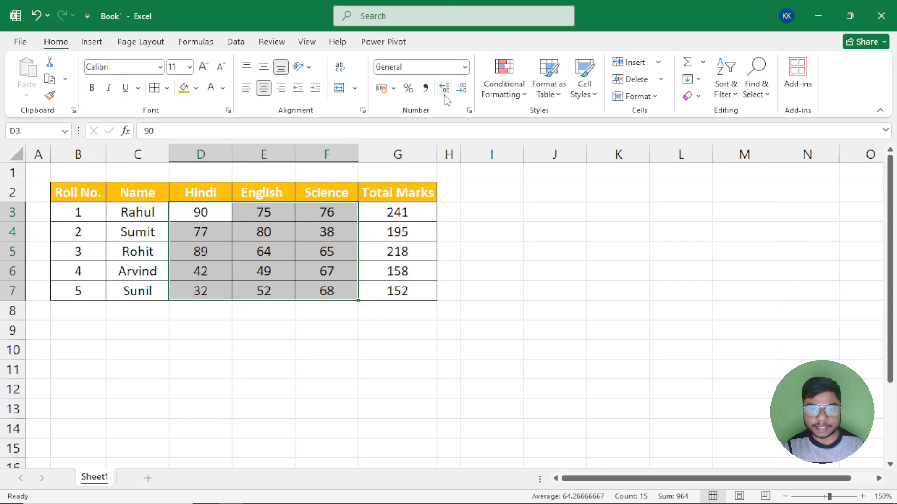
left_click(466, 70)
left_click(466, 70)
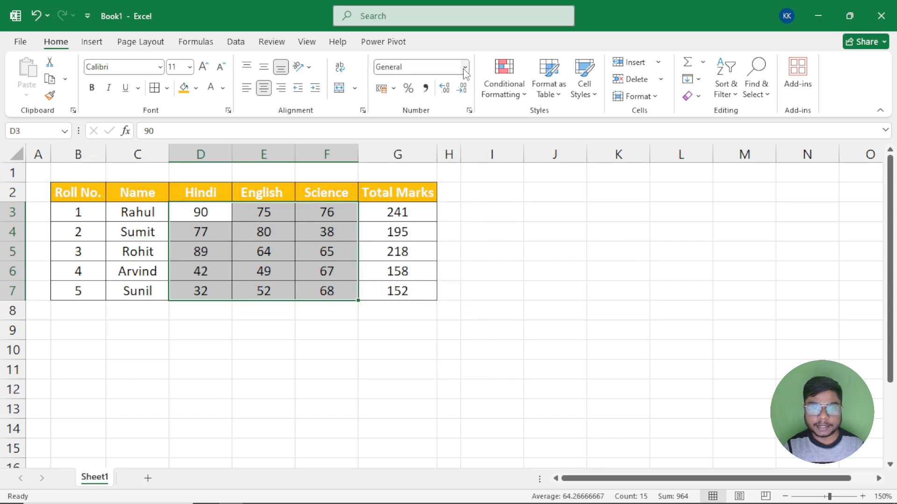
left_click(465, 70)
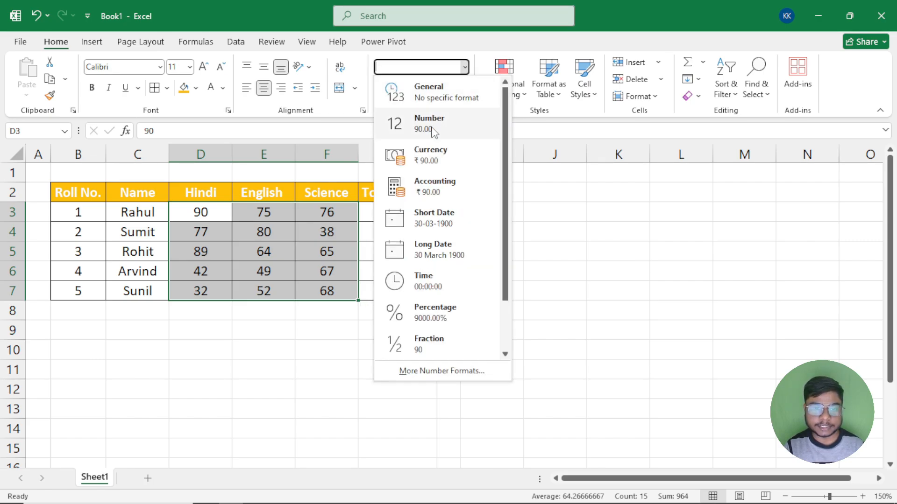
left_click(434, 132)
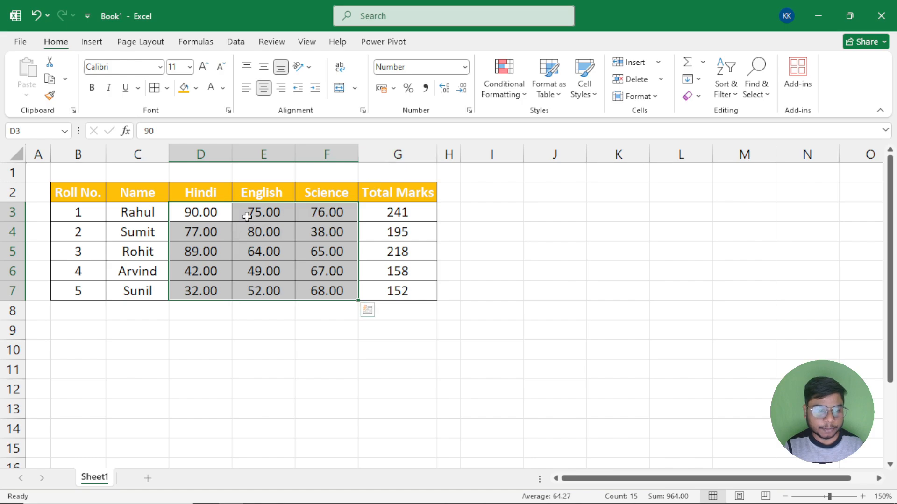
left_click(292, 262)
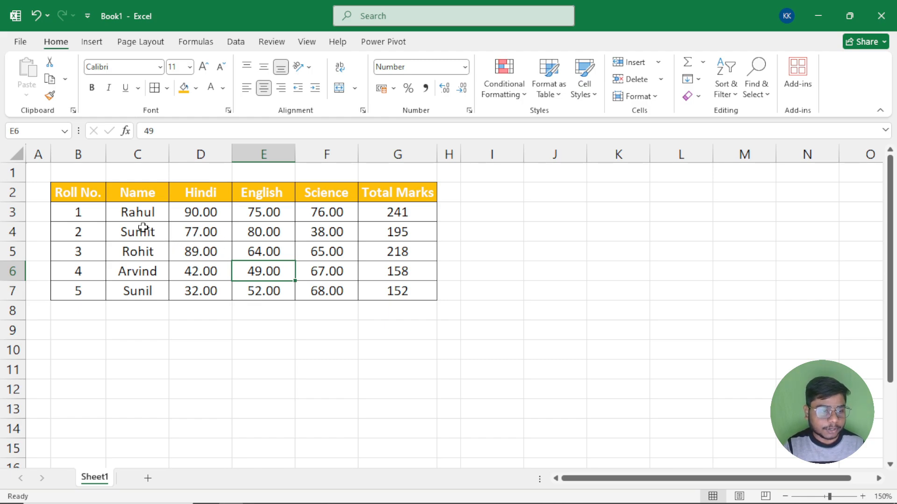
Add a comment reading "Good" to the first student's name in cell C3.
left_click(135, 214)
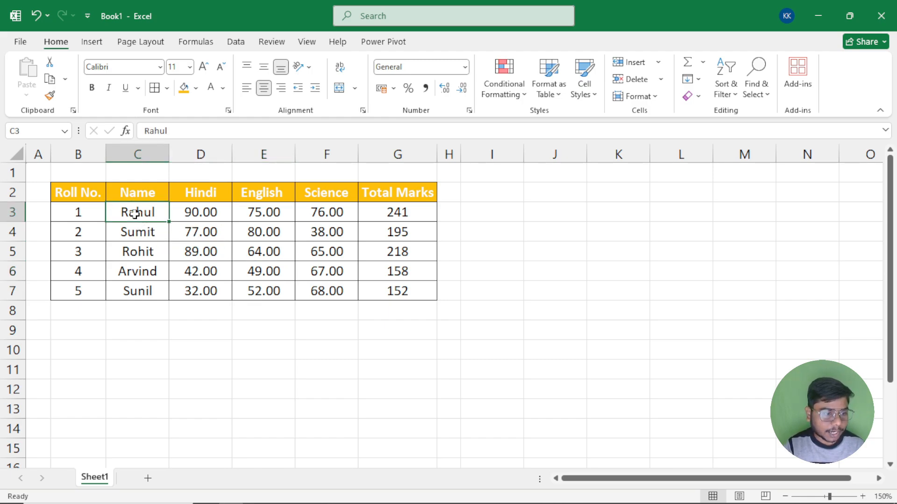
left_click(274, 41)
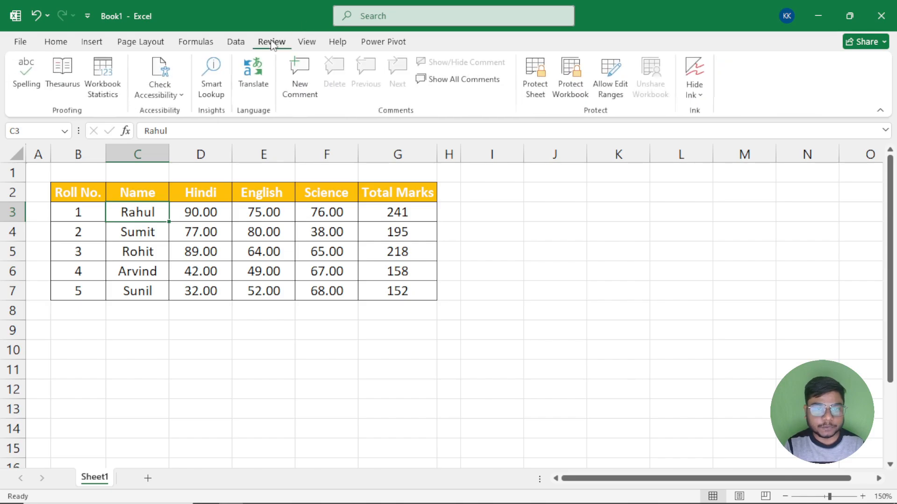
left_click(302, 93)
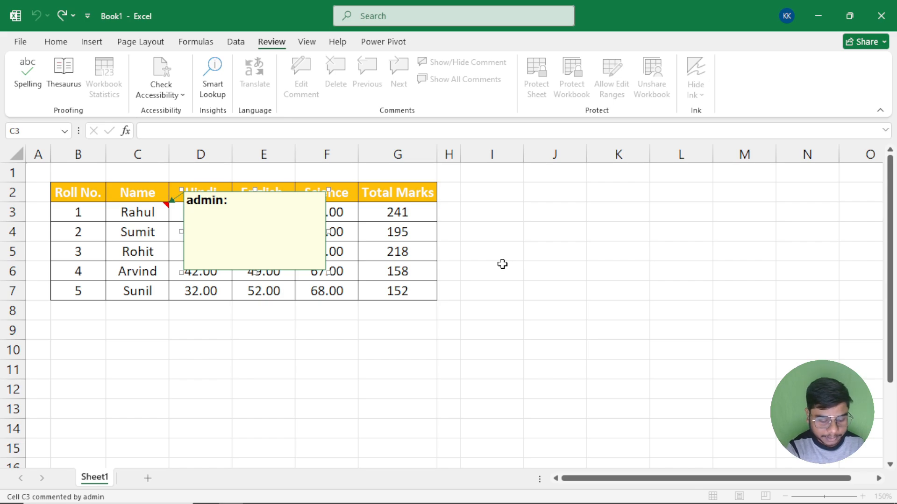
type("Good")
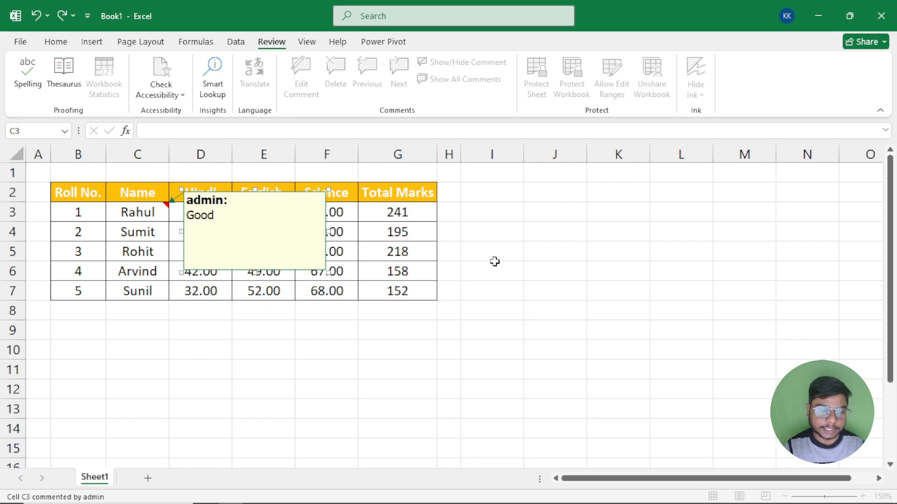
Add a comment reading "Very Good" to the fourth student's name in cell C6.
left_click(146, 267)
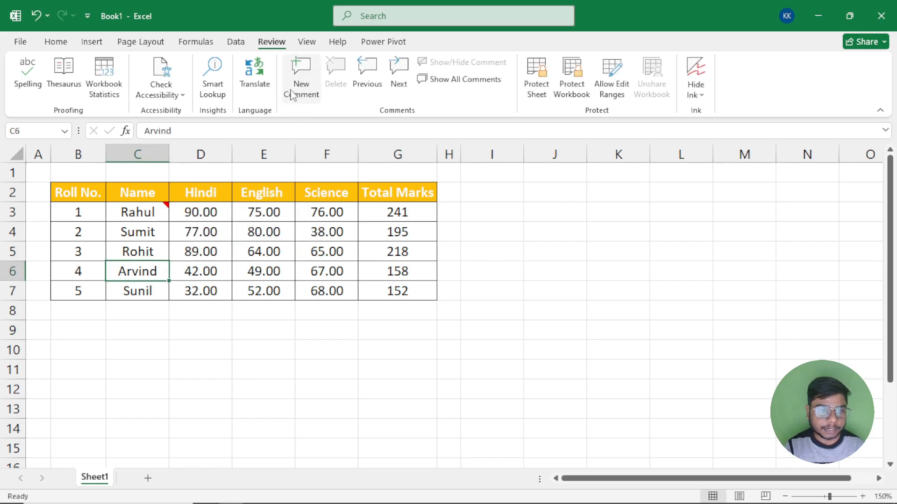
left_click(294, 93)
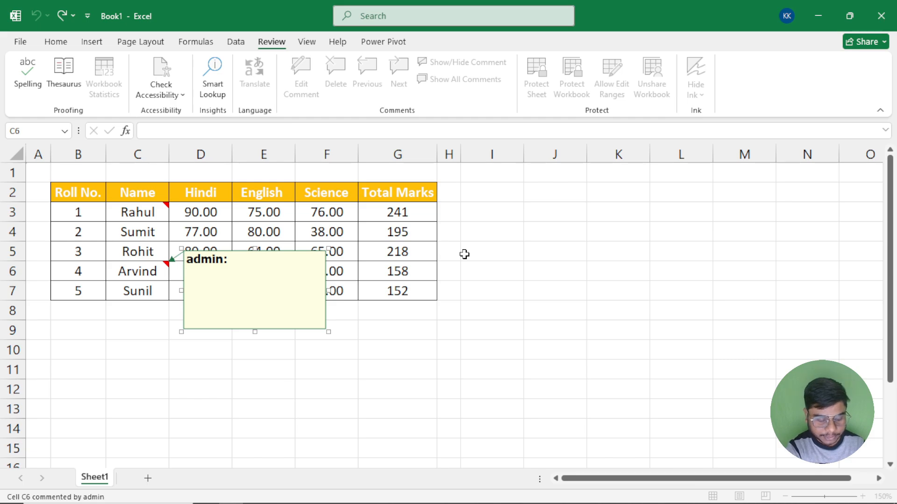
type("Very Good")
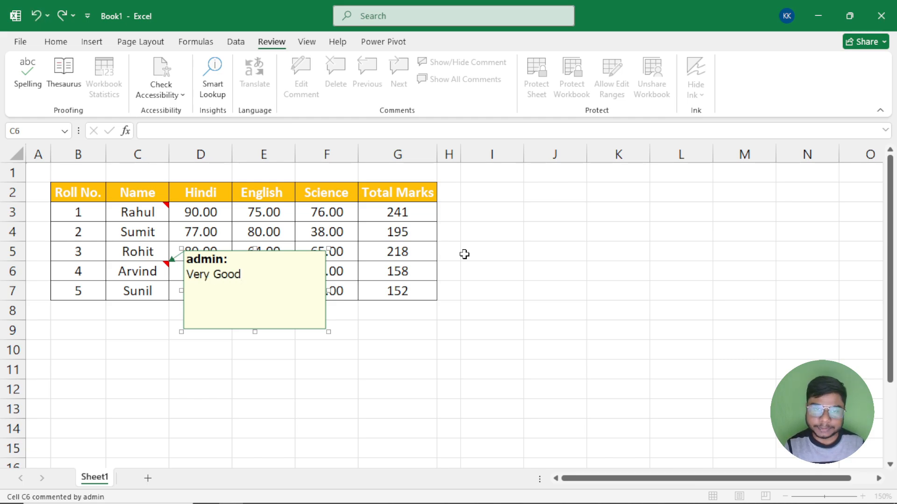
left_click(465, 254)
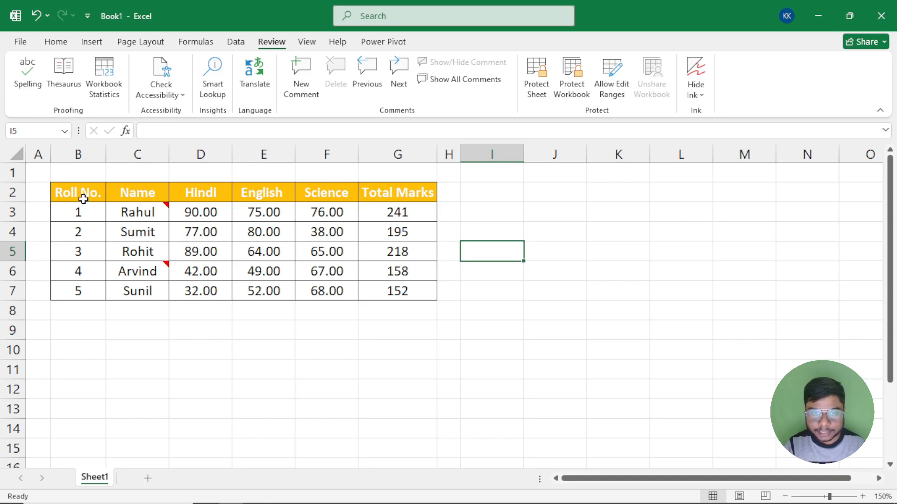
left_click(84, 42)
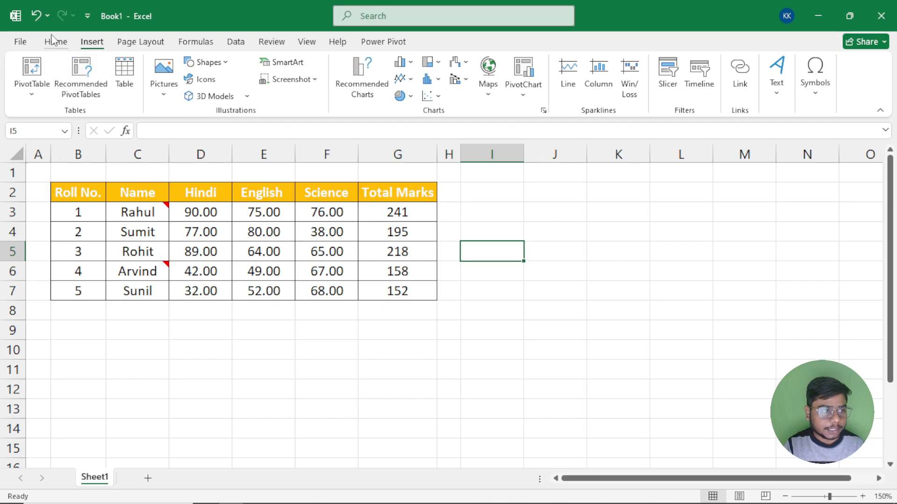
Copy the marks table B2:G7 and select cell I2 as the paste destination.
left_click(55, 42)
left_click_drag(70, 183, 372, 291)
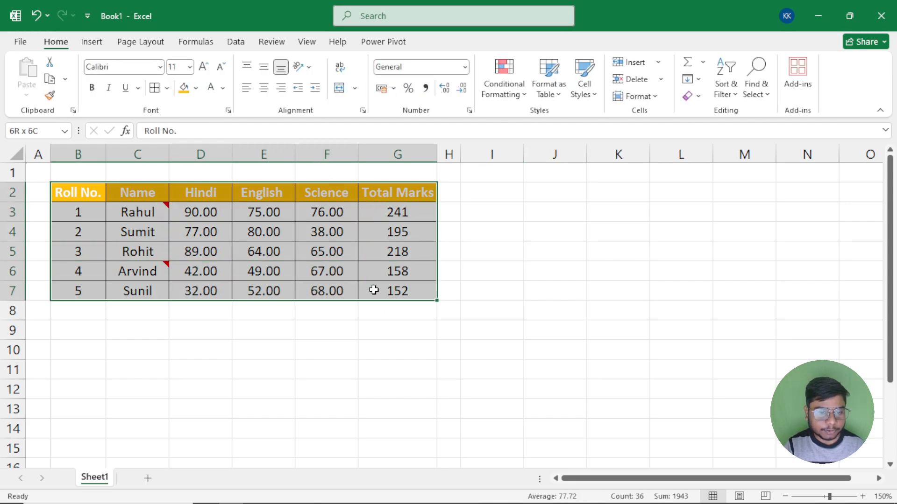
left_click(48, 80)
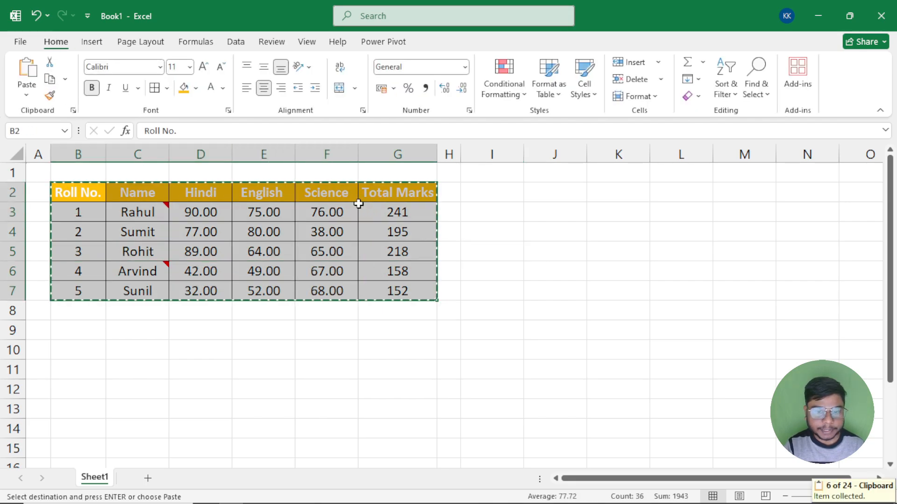
left_click(486, 194)
left_click(34, 91)
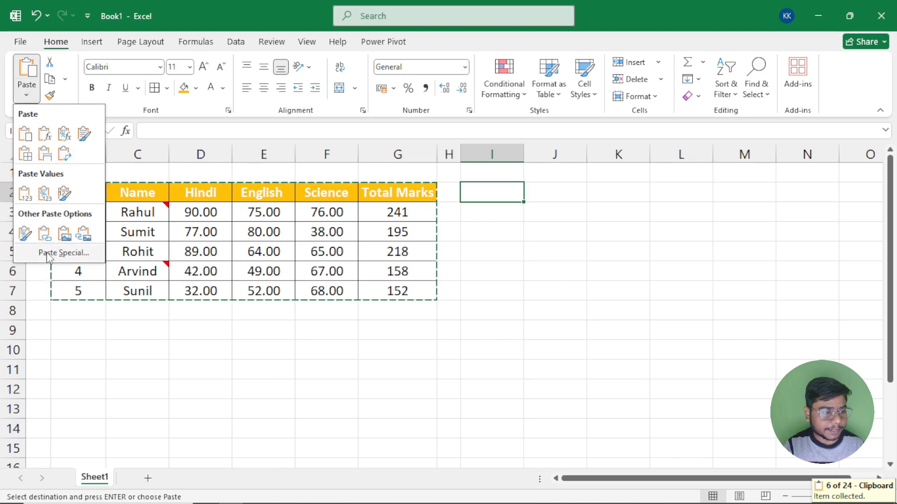
left_click(63, 252)
left_click_drag(451, 181, 305, 168)
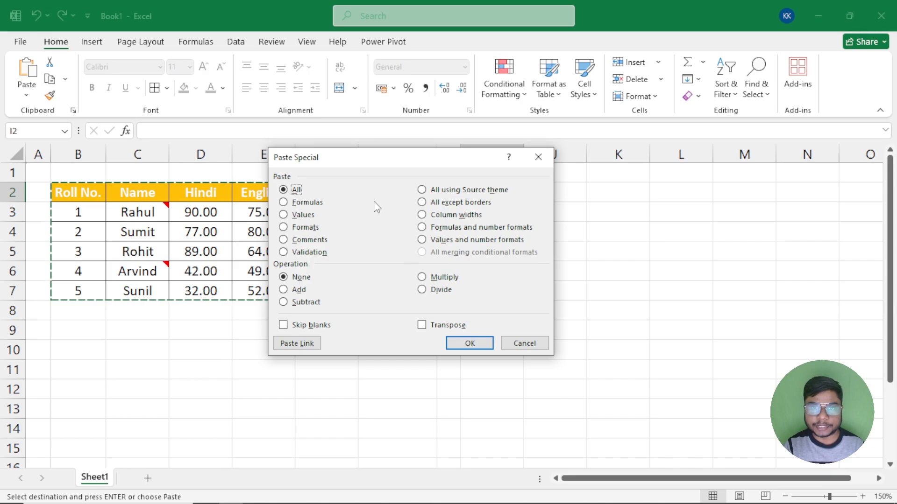
left_click(544, 162)
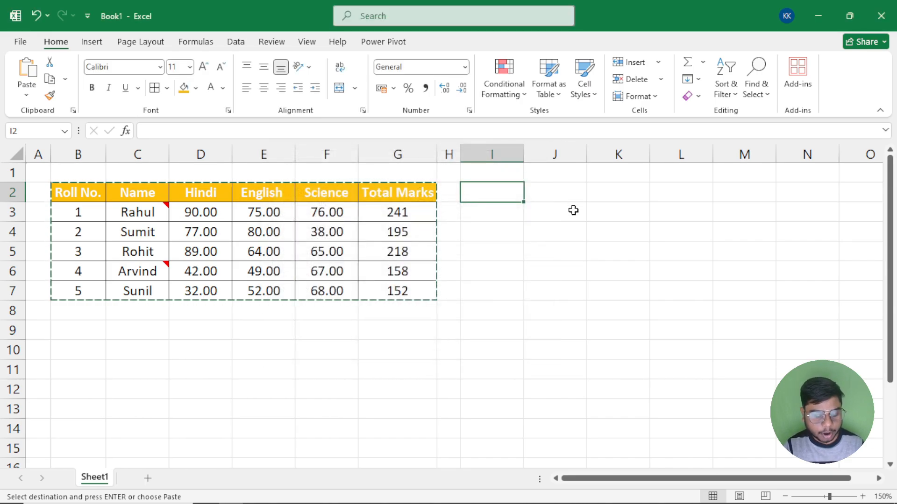
Paste the copied marks table at I2 using the Paste Special option All.
key("ctrl+alt+v")
left_click_drag(427, 166, 331, 173)
left_click_drag(235, 171, 209, 166)
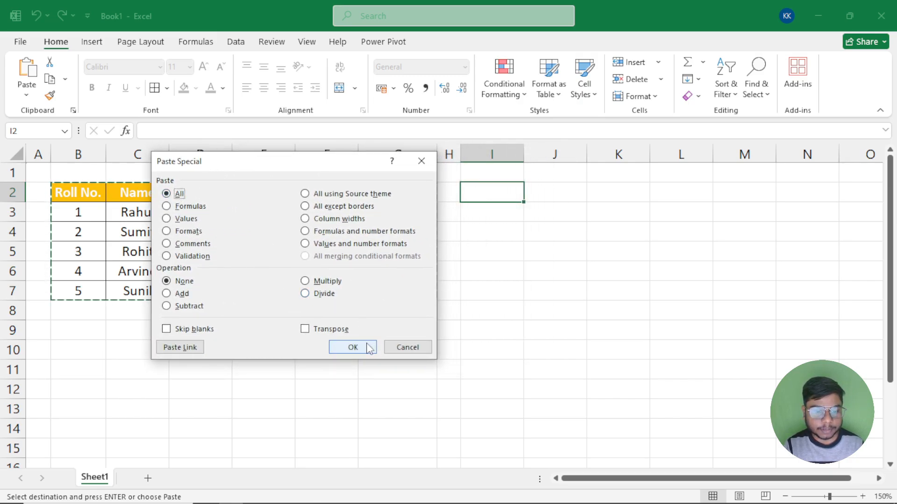
left_click_drag(295, 167, 303, 191)
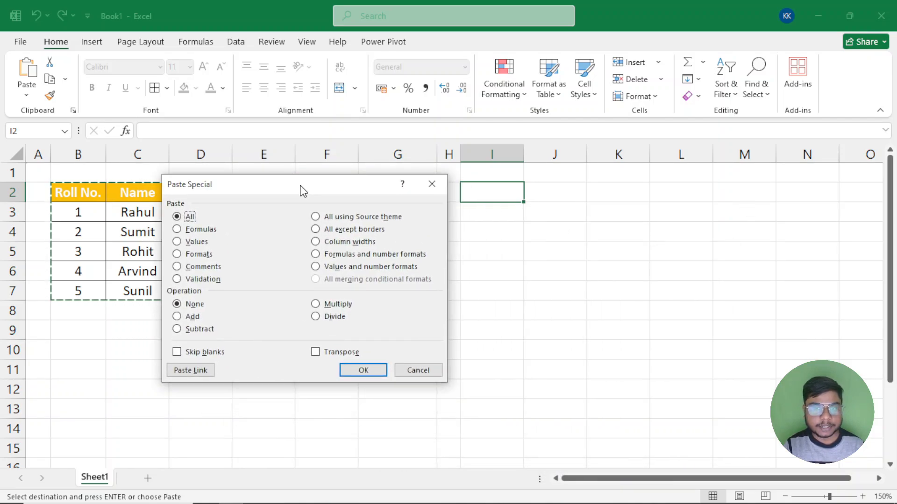
left_click(366, 371)
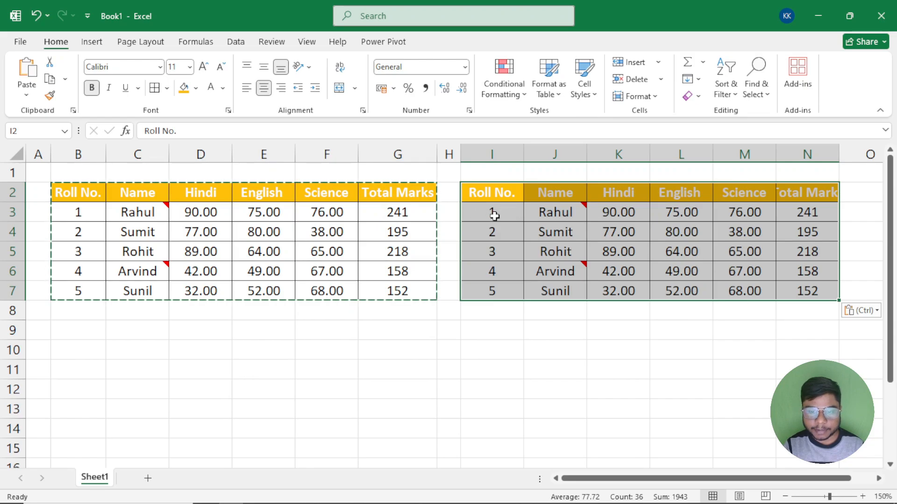
Check the pasted table's marks, total formula in N3 and comment in J3, and undo the paste.
left_click(484, 196)
left_click_drag(627, 218, 724, 283)
left_click(794, 208)
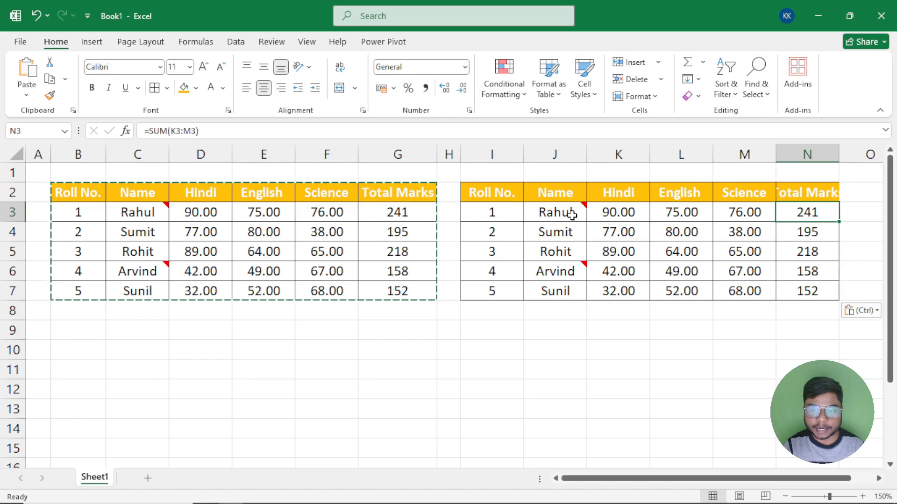
mouse_move(571, 213)
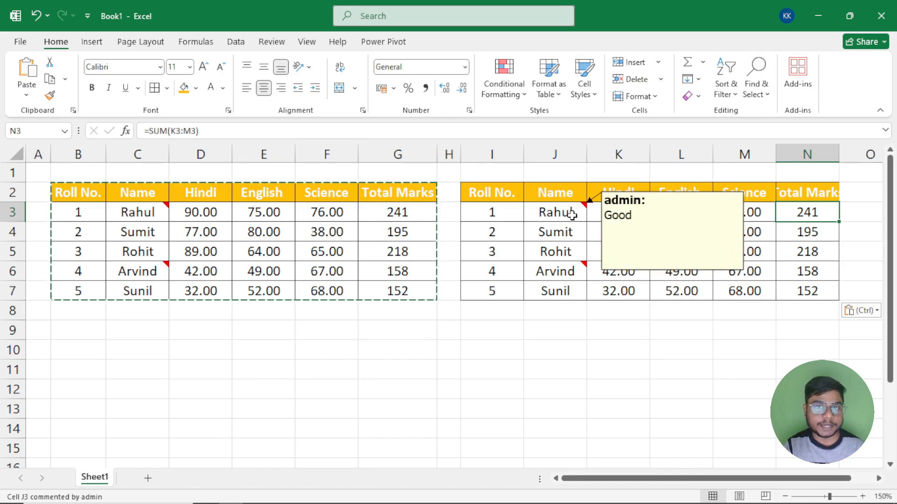
key("ctrl+z")
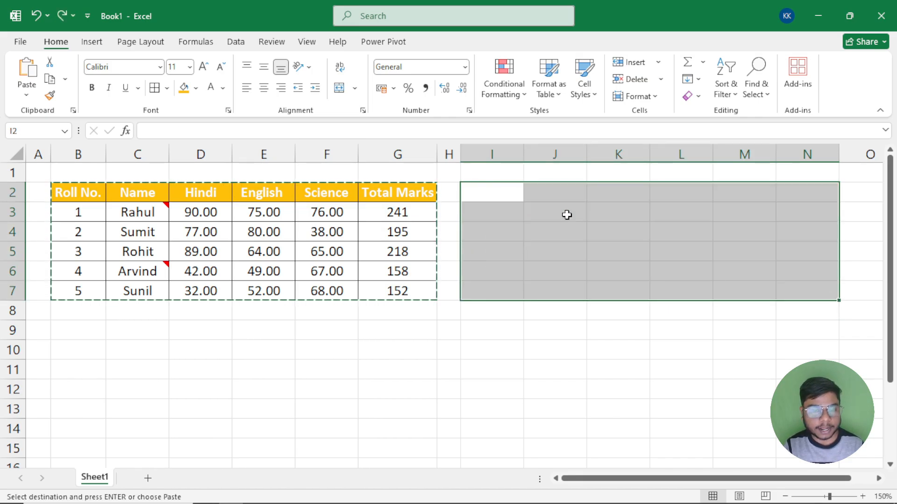
Paste the copied marks table into I2:N7 using the Paste Special option Formulas.
left_click(27, 92)
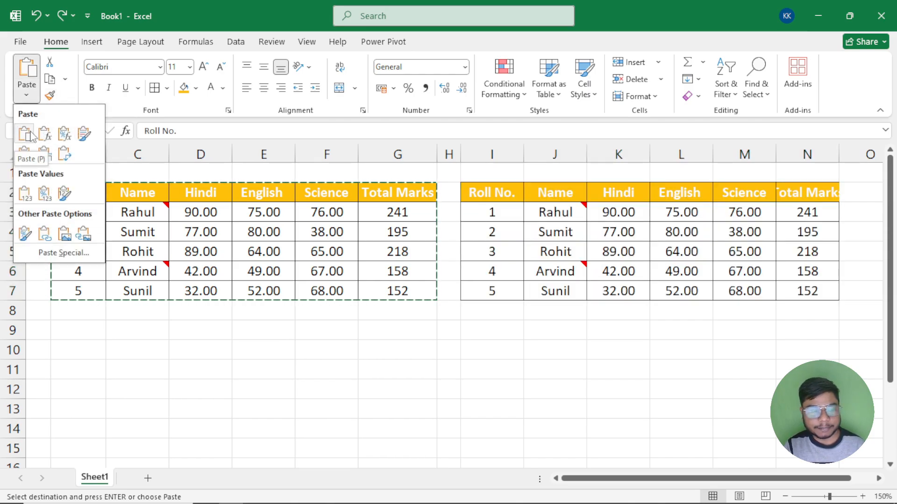
left_click(56, 253)
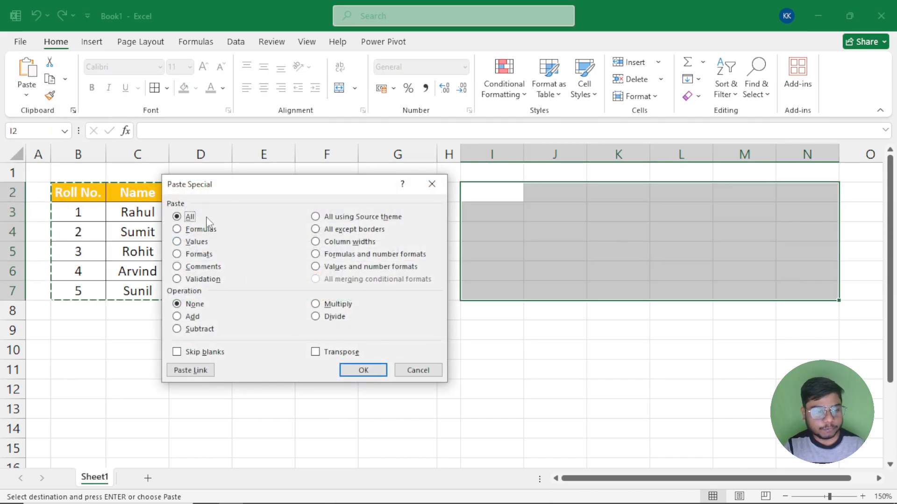
left_click_drag(212, 183, 191, 152)
left_click(177, 198)
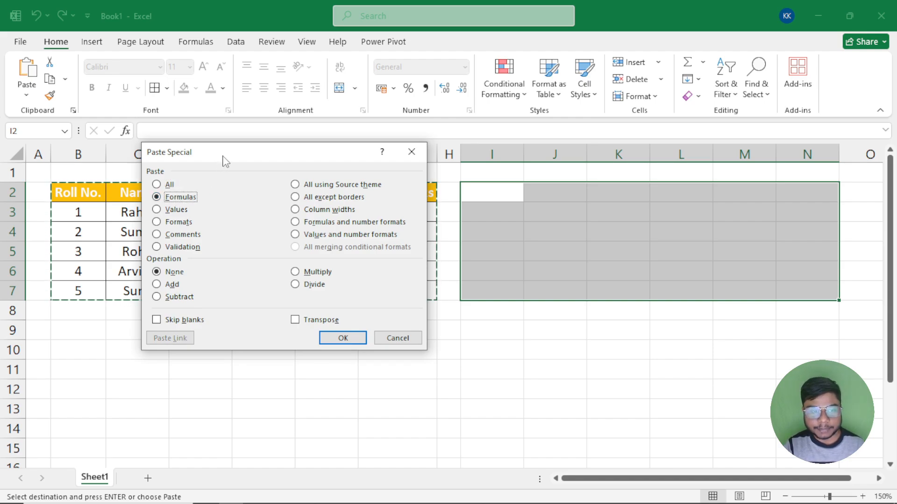
left_click_drag(223, 156, 178, 186)
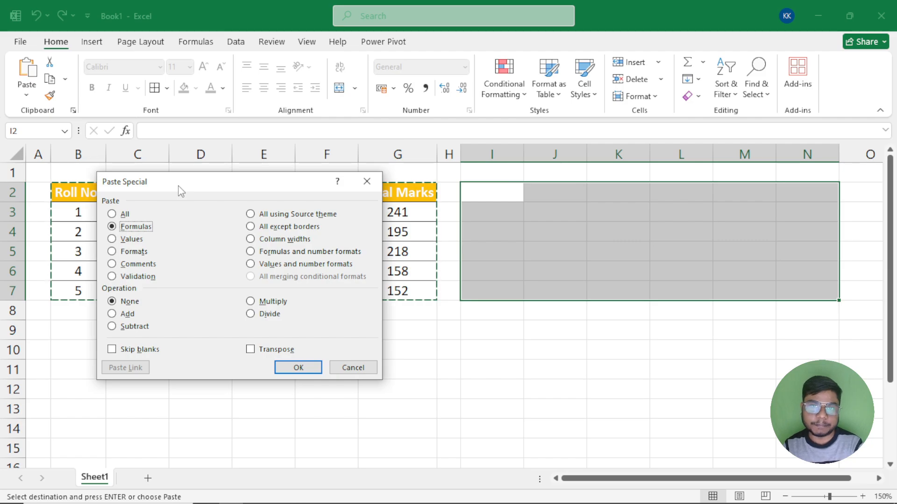
left_click(308, 369)
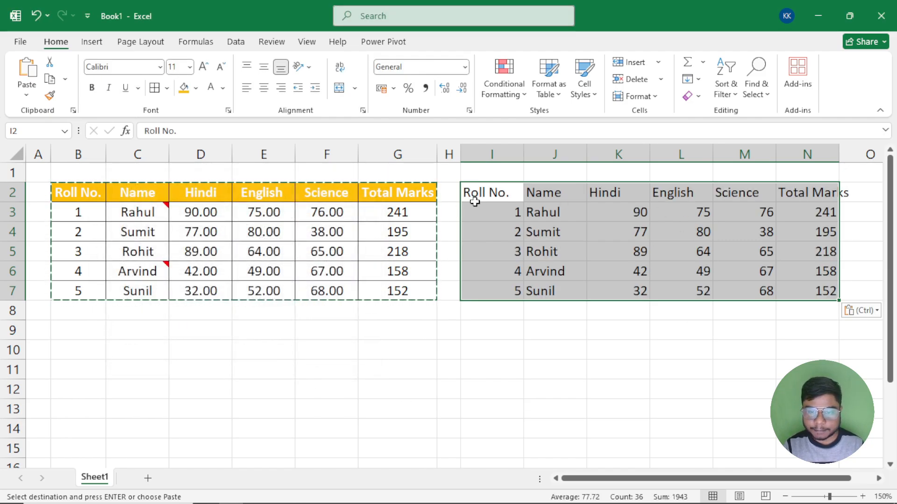
Compare the total formulas in G3 and N3 and the marks and names of the pasted table with the original.
left_click(426, 208)
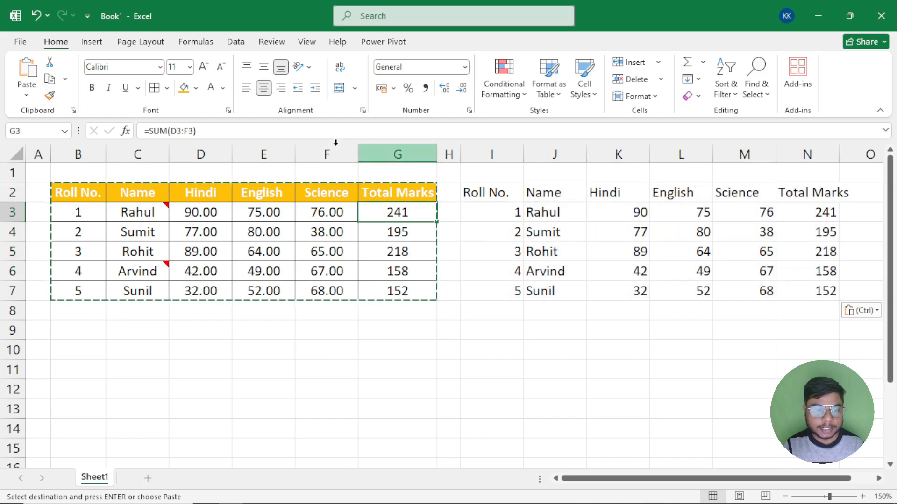
left_click(828, 211)
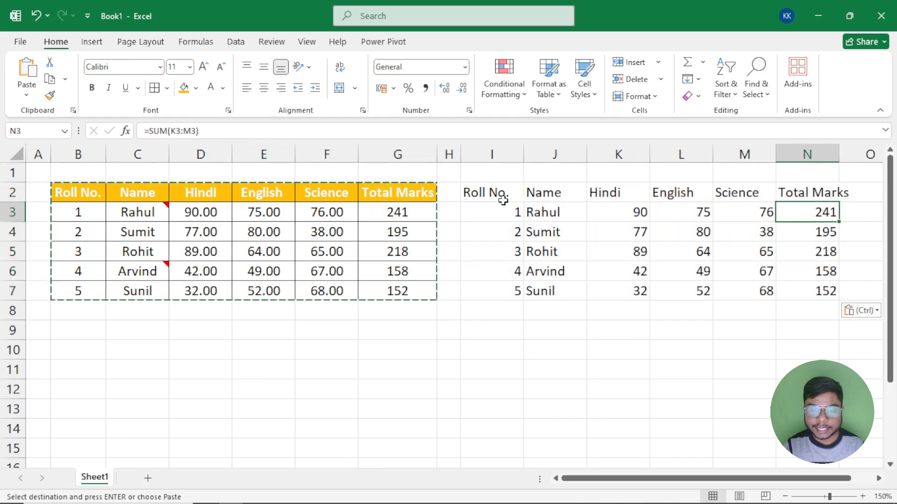
left_click_drag(481, 192, 787, 281)
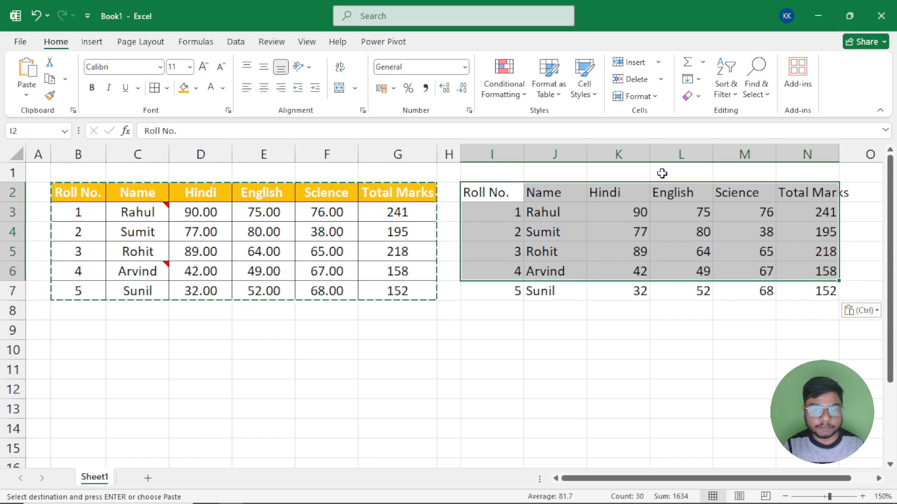
left_click_drag(607, 211, 737, 292)
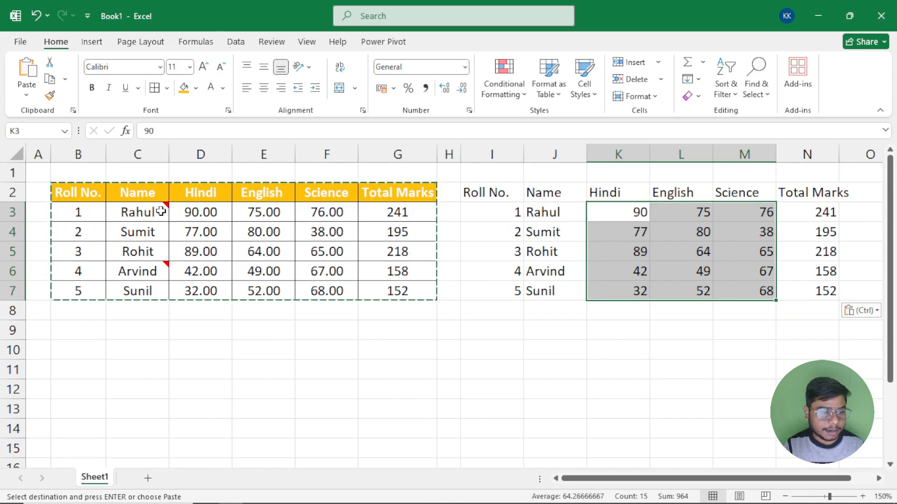
left_click_drag(160, 212, 144, 247)
mouse_move(144, 250)
left_mouse_down()
mouse_move(144, 263)
mouse_move(144, 254)
left_mouse_up()
left_click_drag(546, 212, 553, 293)
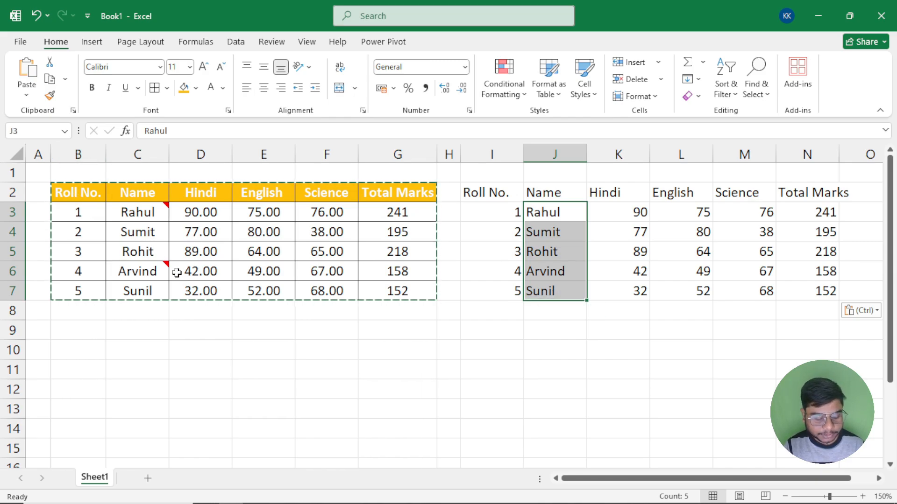
Revisit the Formulas option in Paste Special without applying it and undo the formulas paste in I2:N7.
key("ctrl+alt+v")
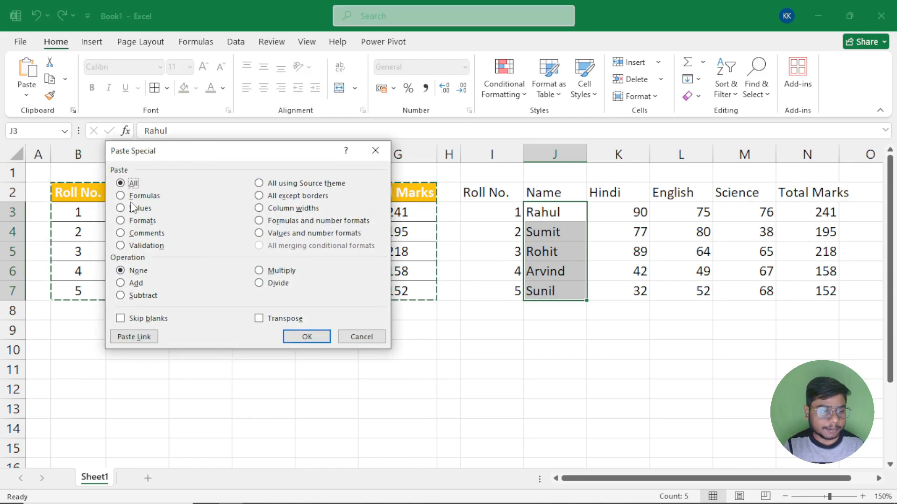
left_click_drag(201, 159, 246, 145)
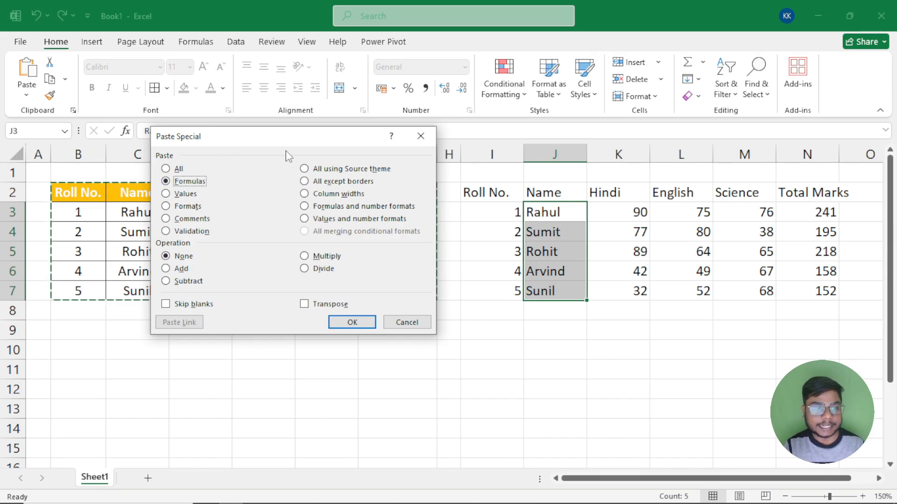
left_click_drag(288, 137, 277, 166)
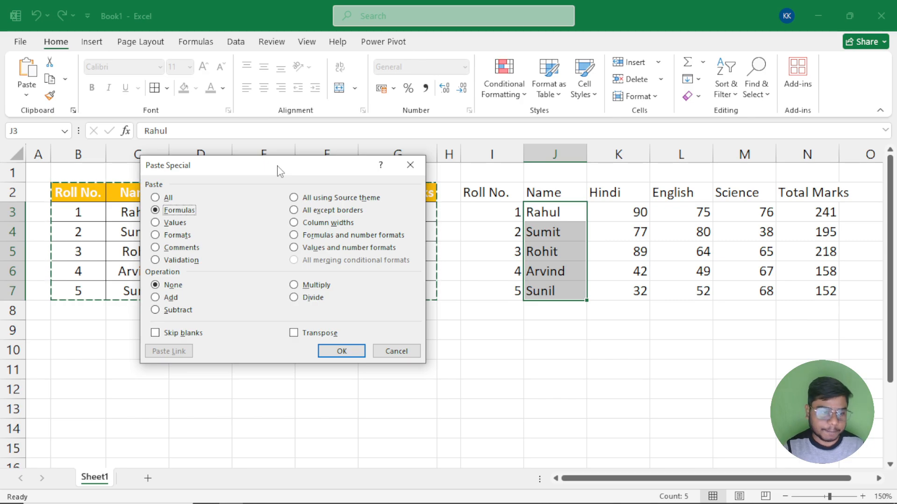
left_click(411, 165)
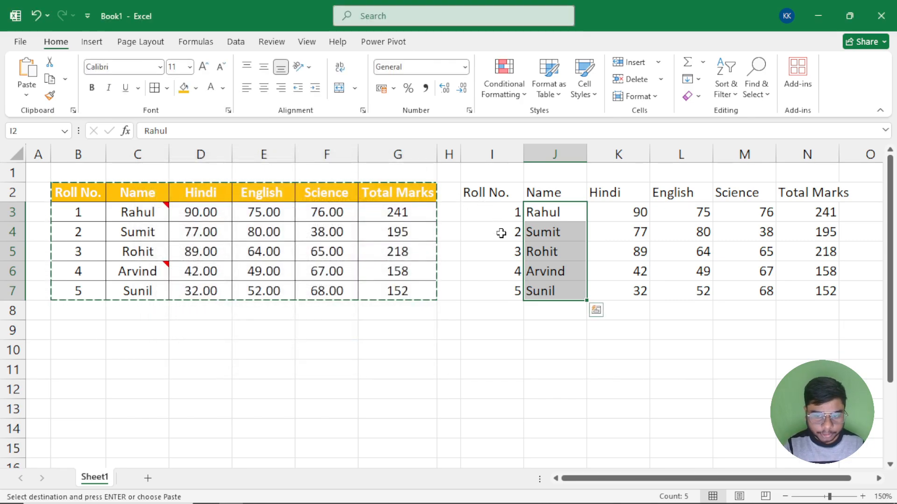
key("ctrl+z")
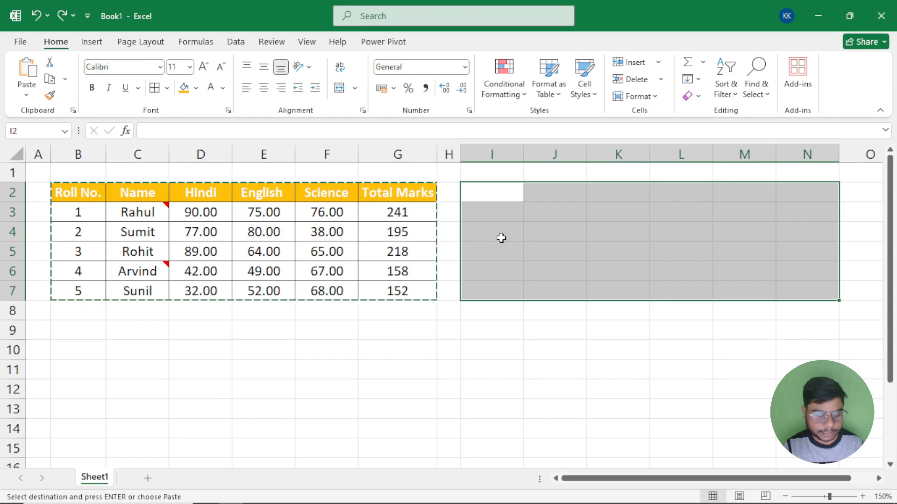
key("ctrl+alt+v")
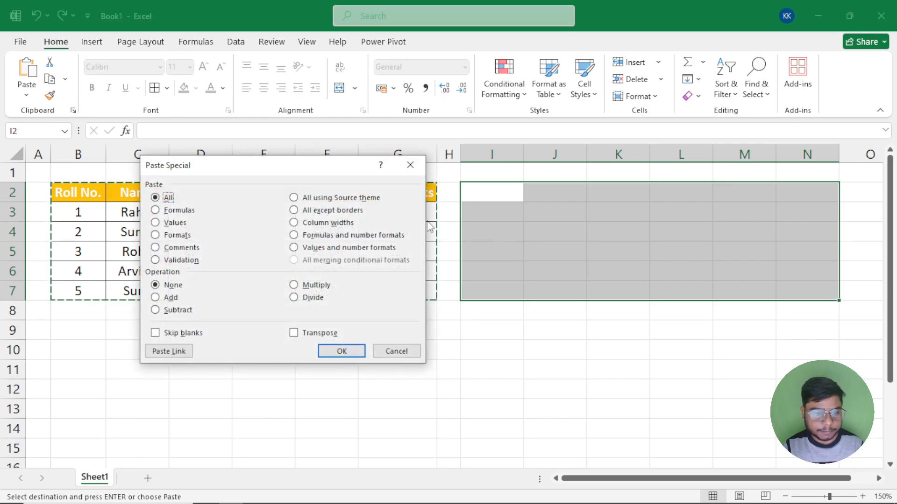
left_click_drag(221, 172, 250, 140)
key("v")
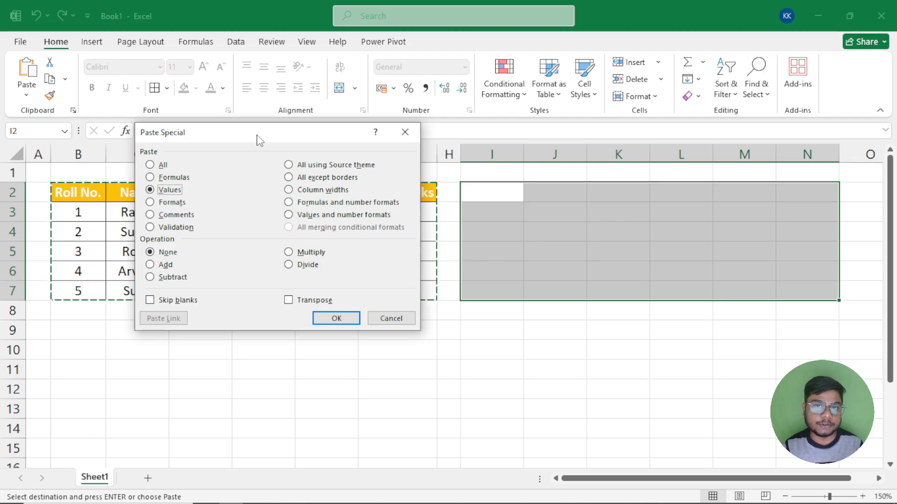
left_click(405, 133)
key("Escape")
Set the first student's English mark in E3 to 80 and check the total formula in G3.
left_click(391, 216)
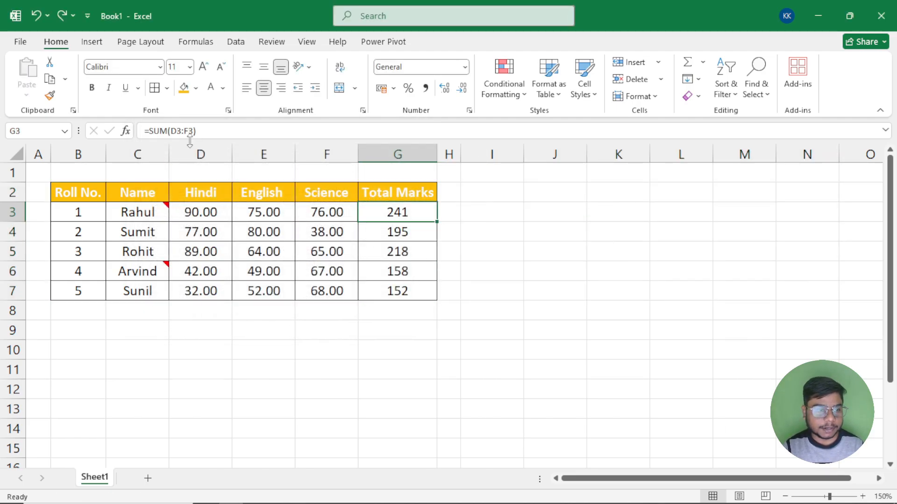
left_click(270, 215)
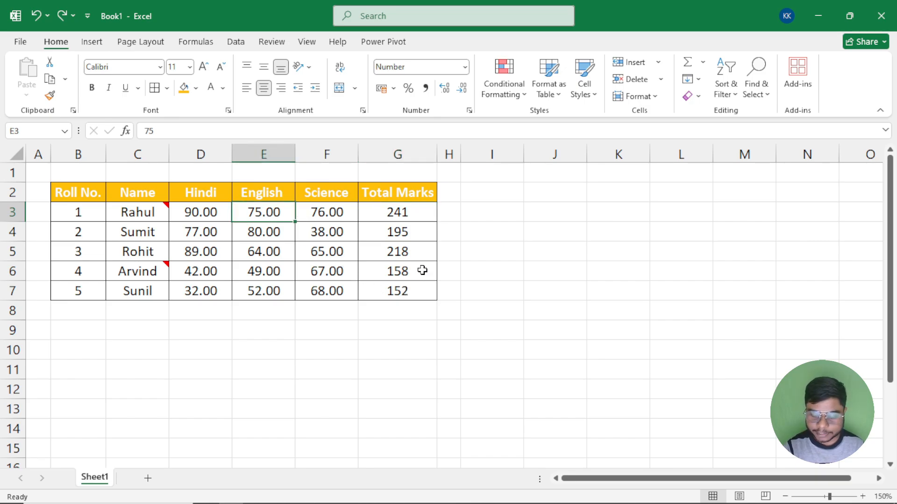
type("80")
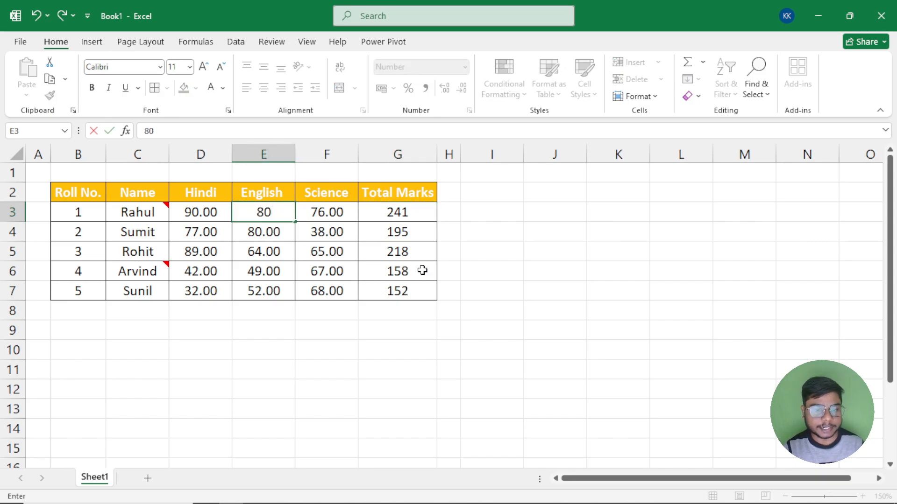
key("Return")
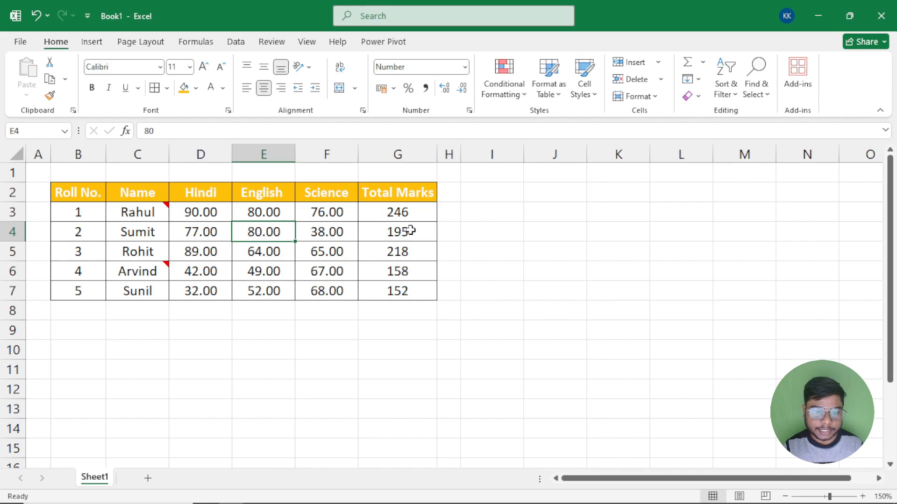
left_click(402, 211)
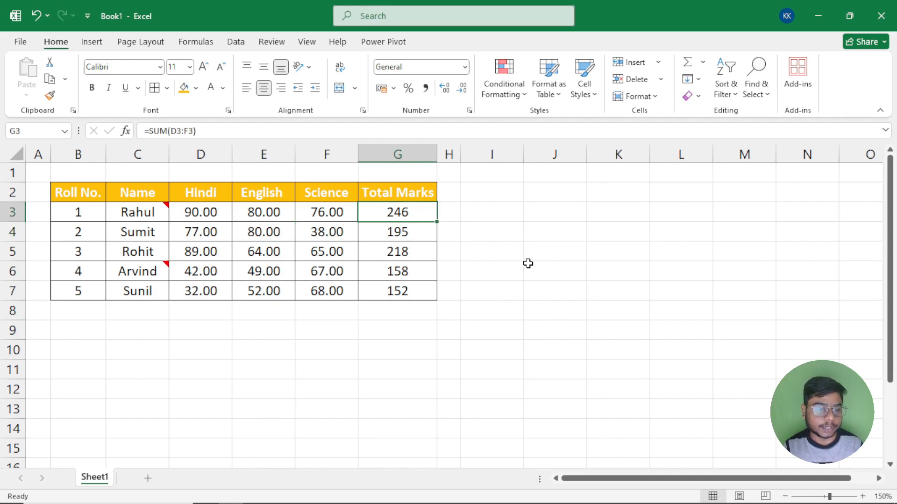
left_click(261, 215)
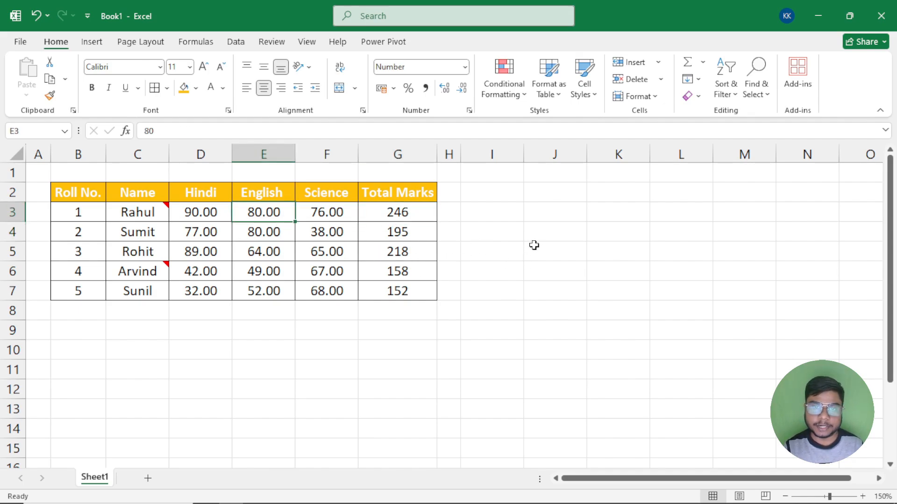
left_click(418, 215)
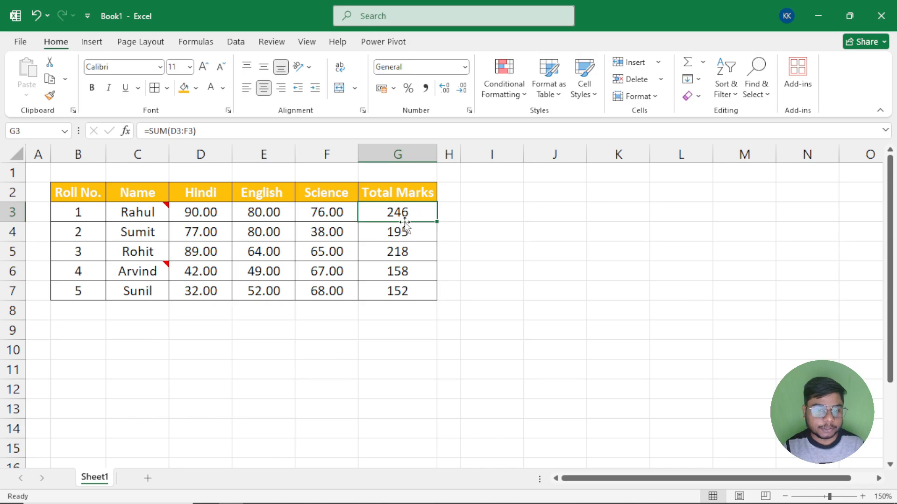
Copy the marks table B2:G7 and select I2 as the paste destination.
double_click(413, 214)
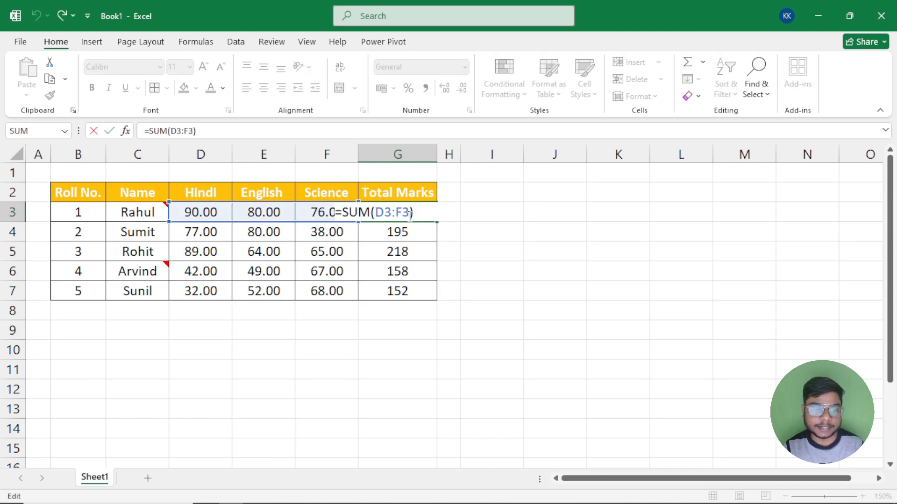
key("Escape")
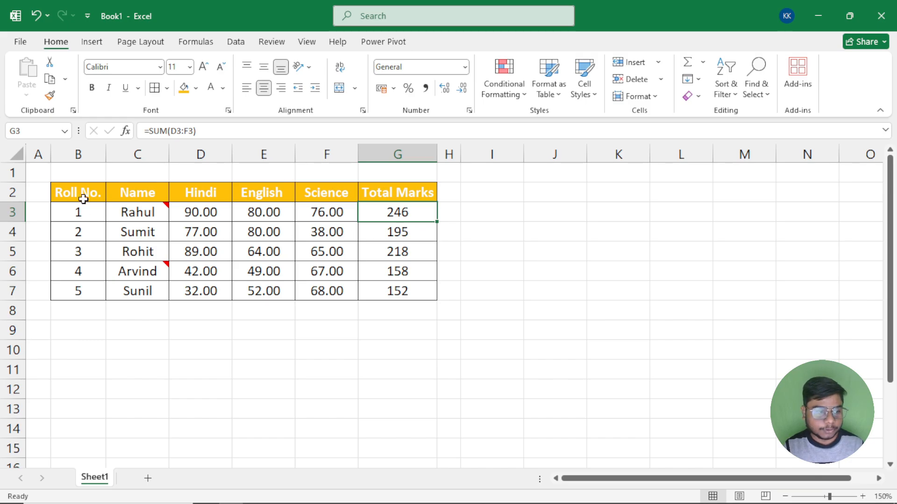
left_click_drag(78, 193, 400, 290)
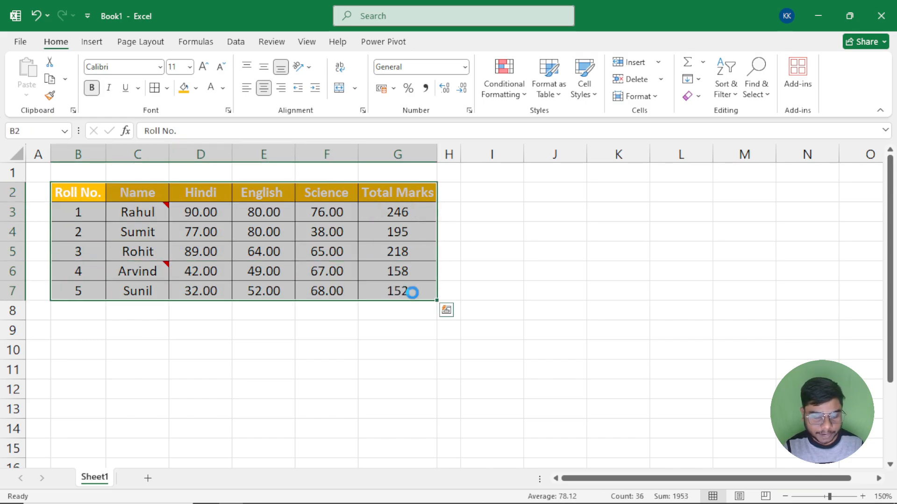
key("ctrl+c")
left_click(487, 192)
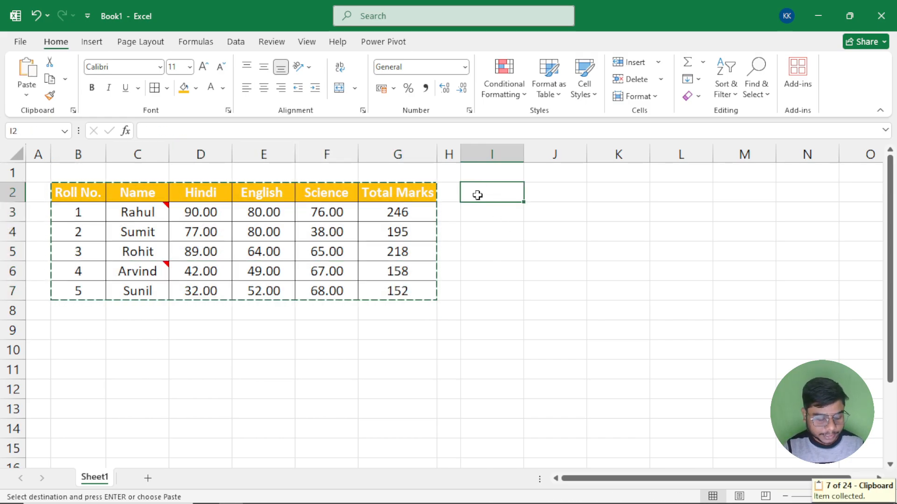
Paste the copied marks table at I2 using the Paste Special option Values and examine the pasted headings and marks.
key("ctrl+alt+v")
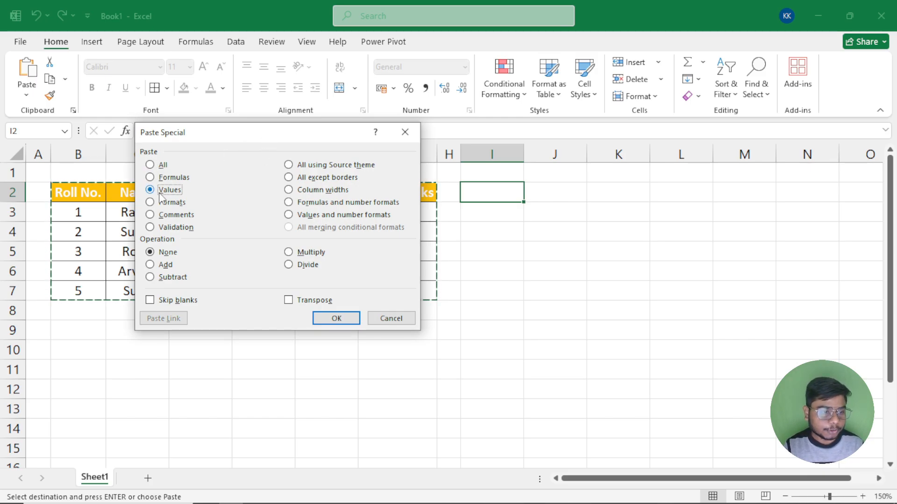
left_click(340, 321)
left_click_drag(494, 194, 756, 197)
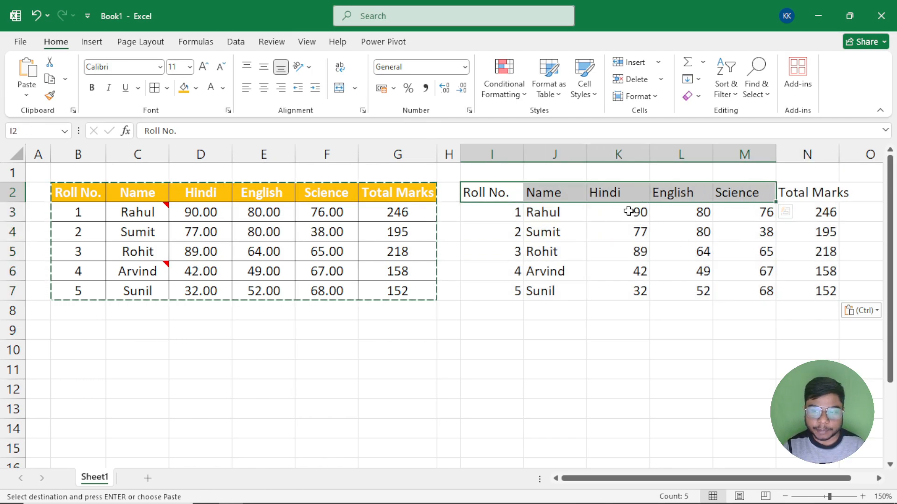
left_click_drag(630, 208, 720, 247)
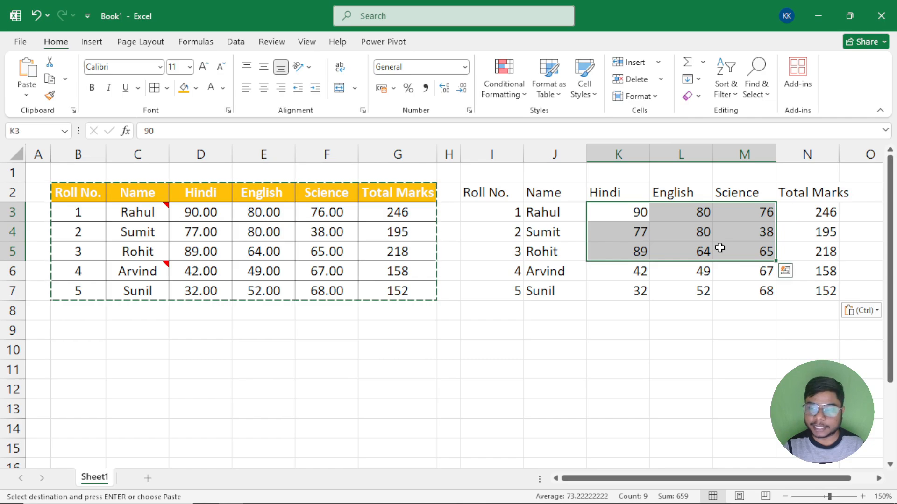
Compare the content of the pasted total in N3 with the original total formula in G3.
left_click(813, 215)
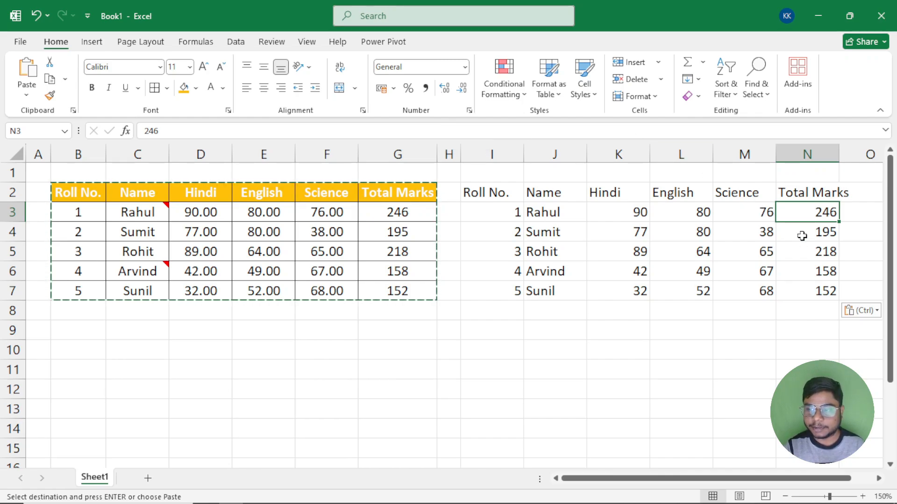
left_click(509, 128)
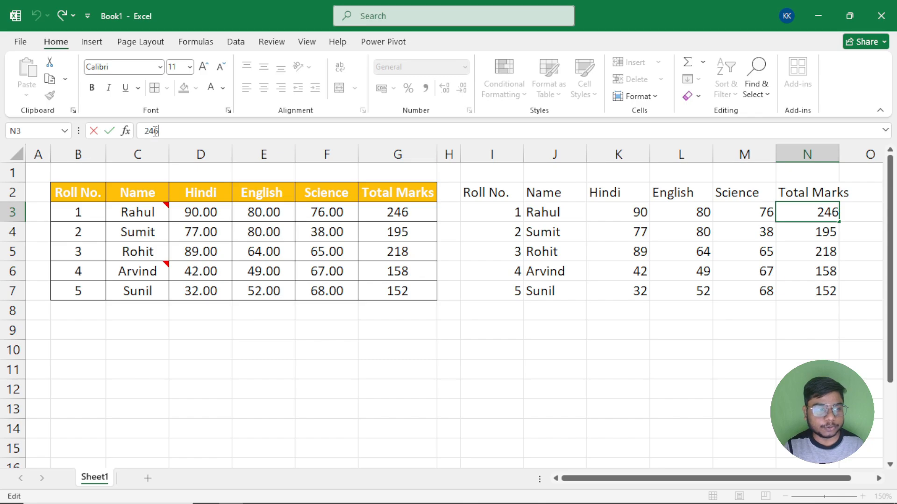
key("Escape")
left_click(383, 214)
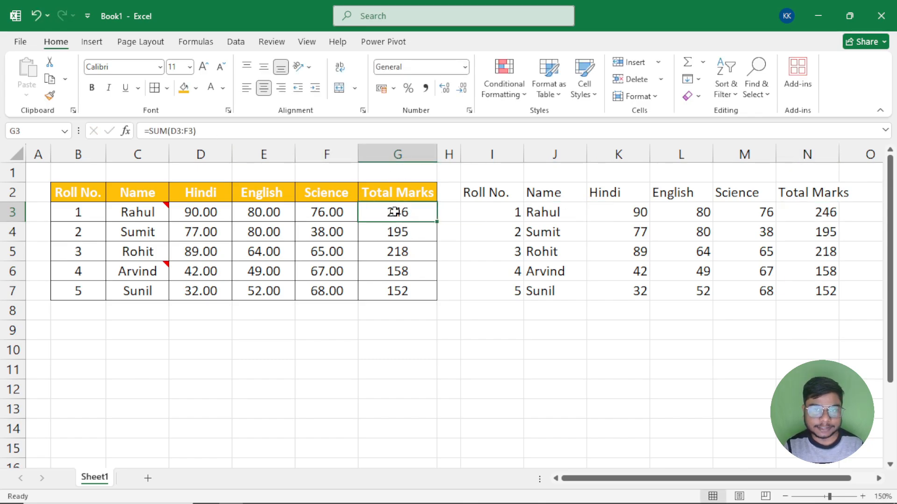
left_click(302, 129)
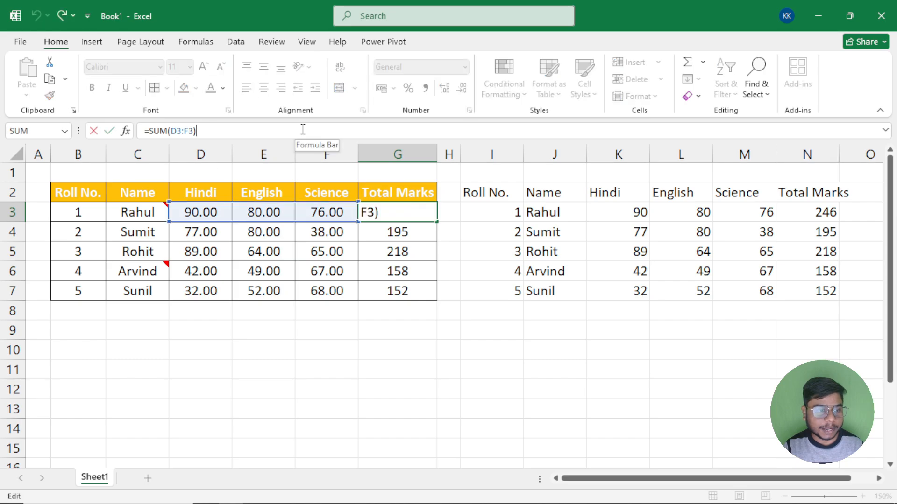
Set the first student's English mark to 85 in both E3 and L3 and check the pasted total in N3.
left_click(262, 213)
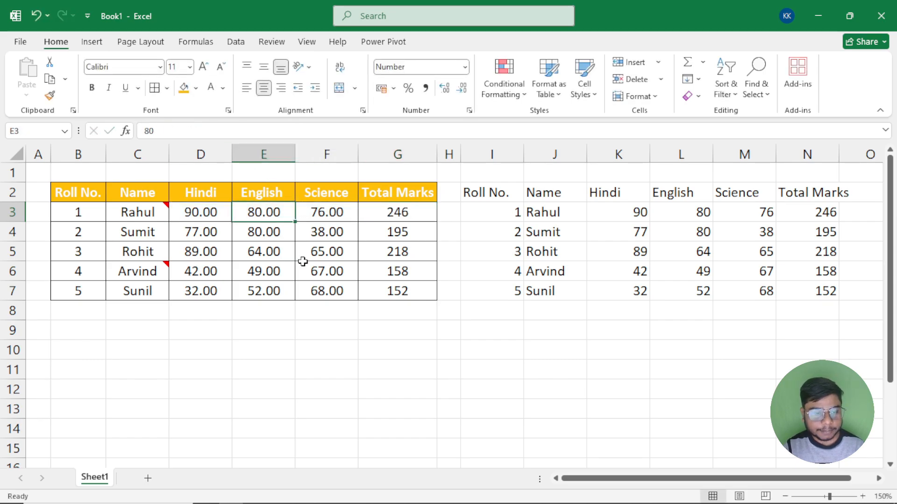
type("85")
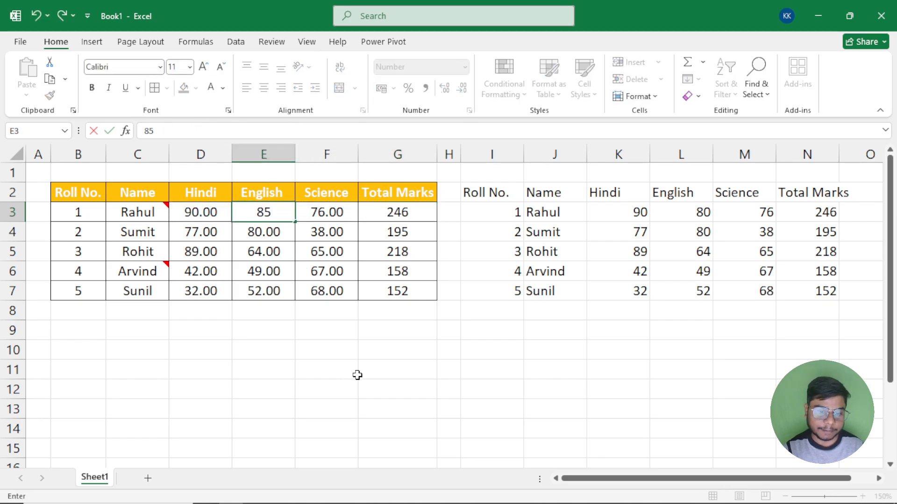
key("Return")
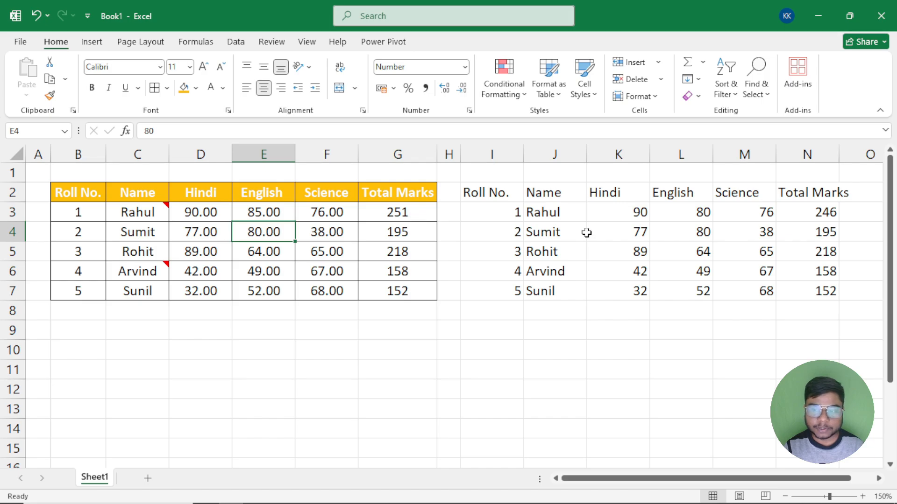
left_click(684, 214)
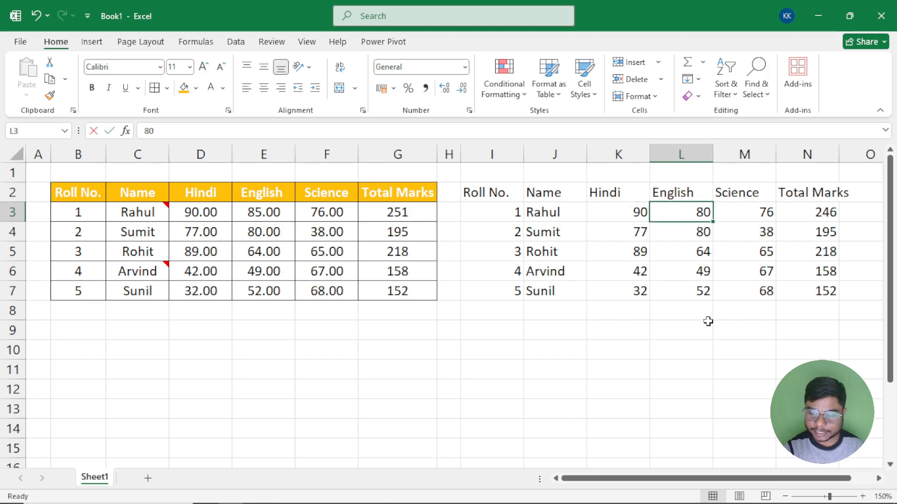
type("85")
key("Return")
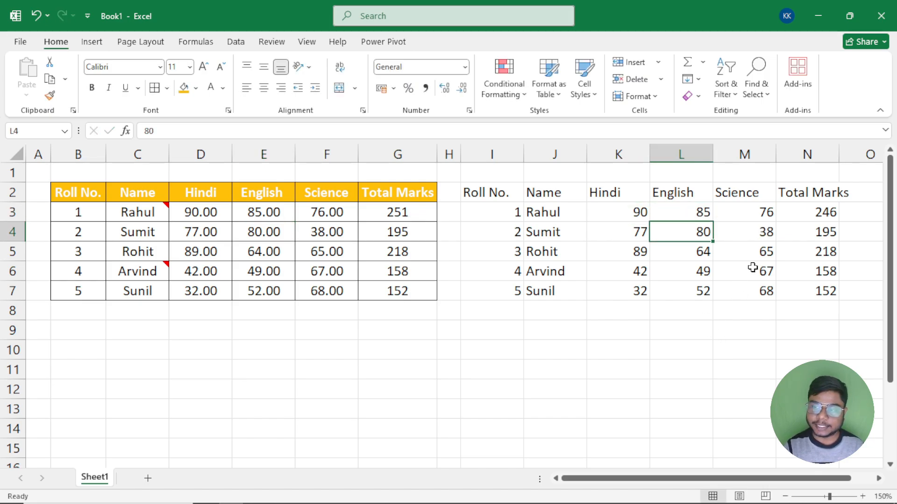
left_click(825, 215)
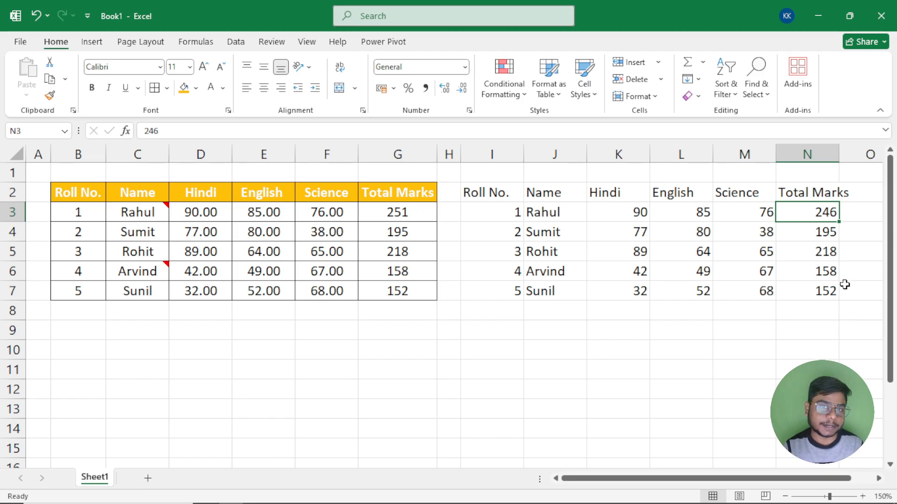
Undo the English mark changes in L3 and E3 and the values paste in I2:N7.
key("ctrl+z")
key("ctrl+z")
key("ctrl+z")
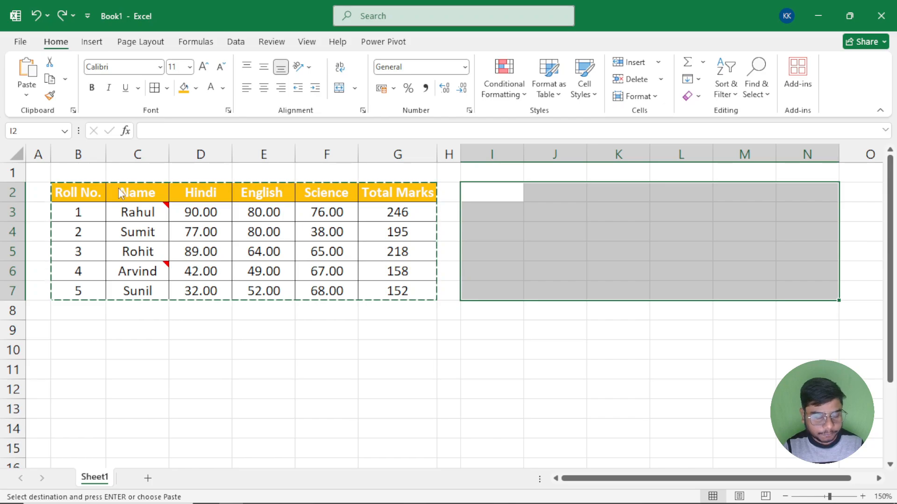
Paste only the formatting of the copied marks table into I2:N7 using the Paste Special option Formats.
key("ctrl+alt+v")
left_click_drag(210, 142, 271, 252)
left_click(205, 183)
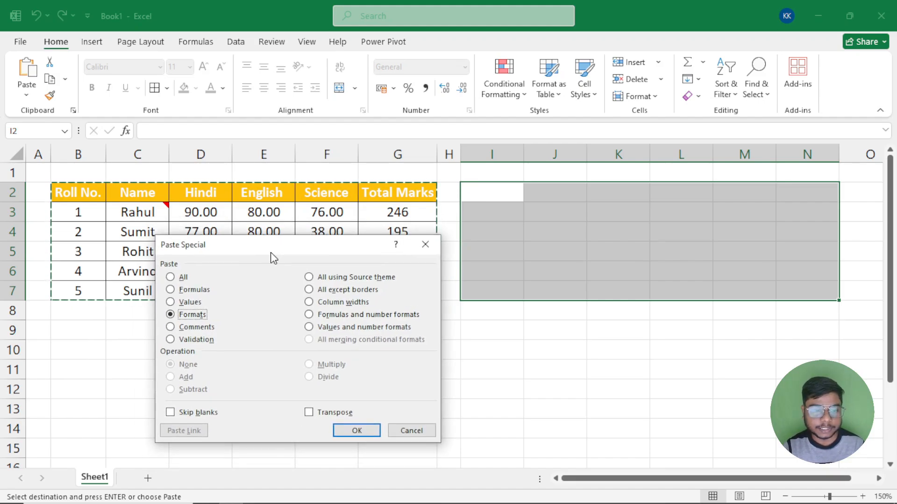
left_click(367, 433)
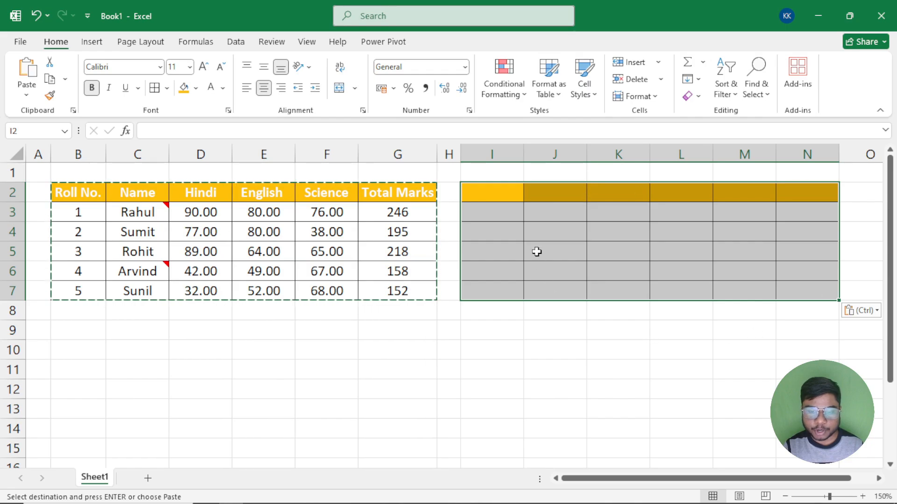
End copy mode and enter the heading ID in I2 to test the pasted header formatting.
left_click(494, 193)
key("Escape")
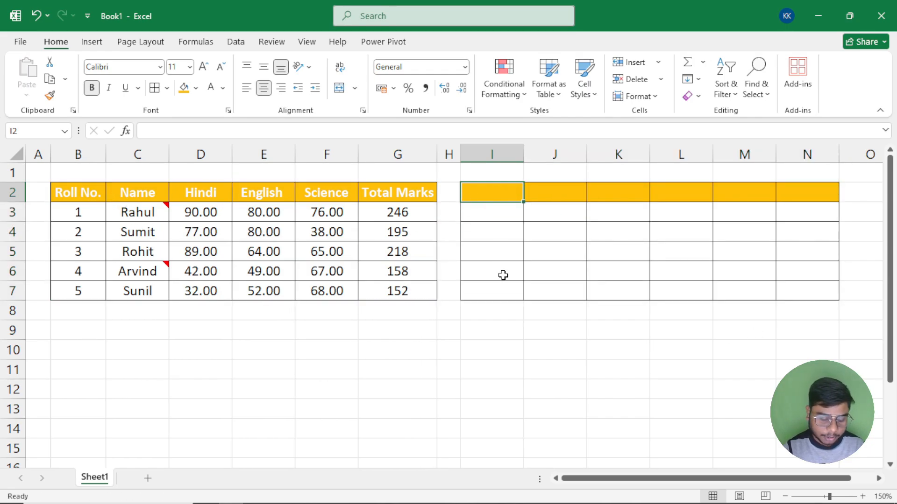
type("ID")
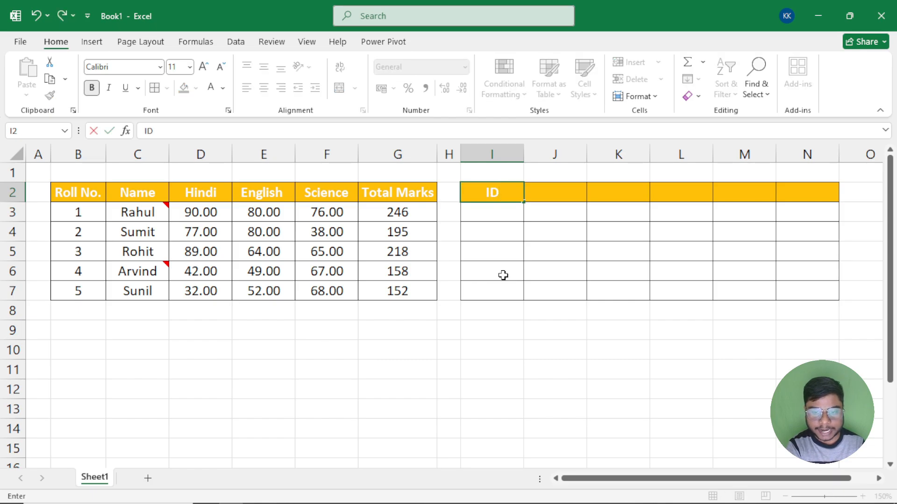
key("Return")
key("Up")
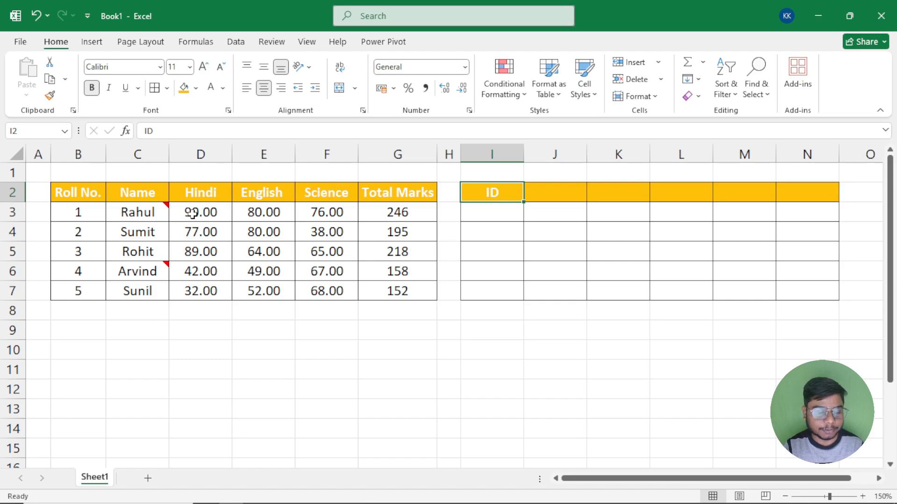
Enter 45, 23 and 12 in K3:K5 to test the number format pasted from the original marks.
left_click_drag(192, 211, 335, 293)
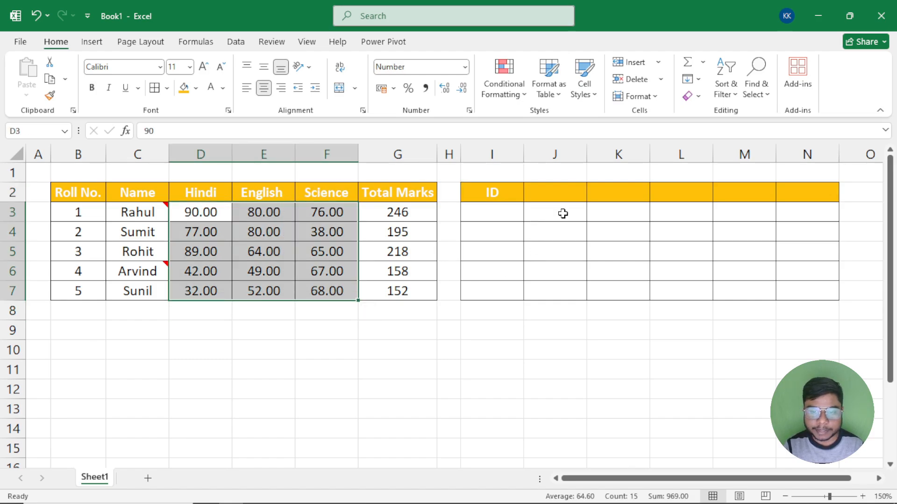
left_click(611, 207)
type("45")
key("Return")
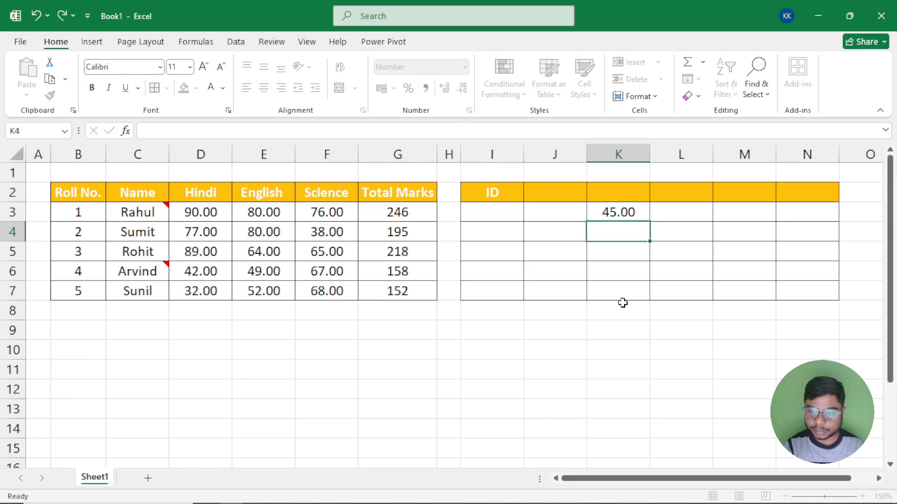
type("23")
key("Return")
type("12")
key("Return")
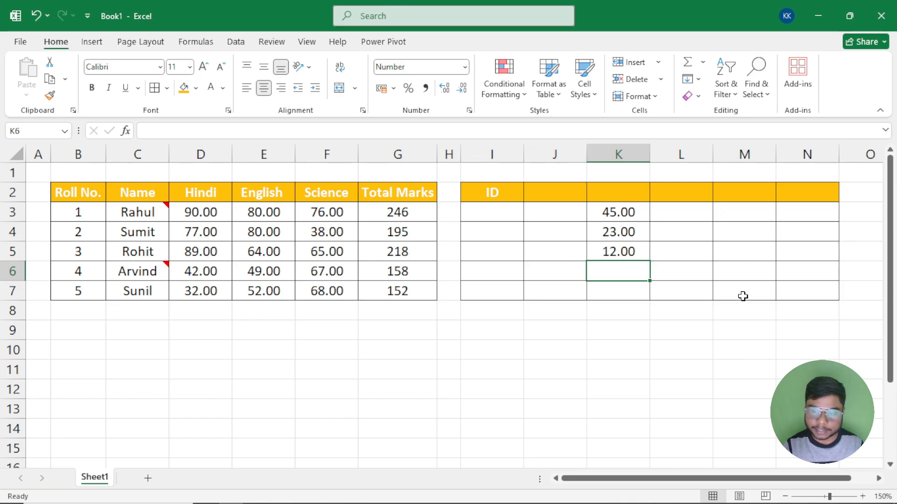
Undo the test entries in K3:K5 and I2 and the formats paste in I2:N7.
key("ctrl+z")
key("ctrl+z")
key("ctrl+z")
key("ctrl+z")
key("ctrl+z")
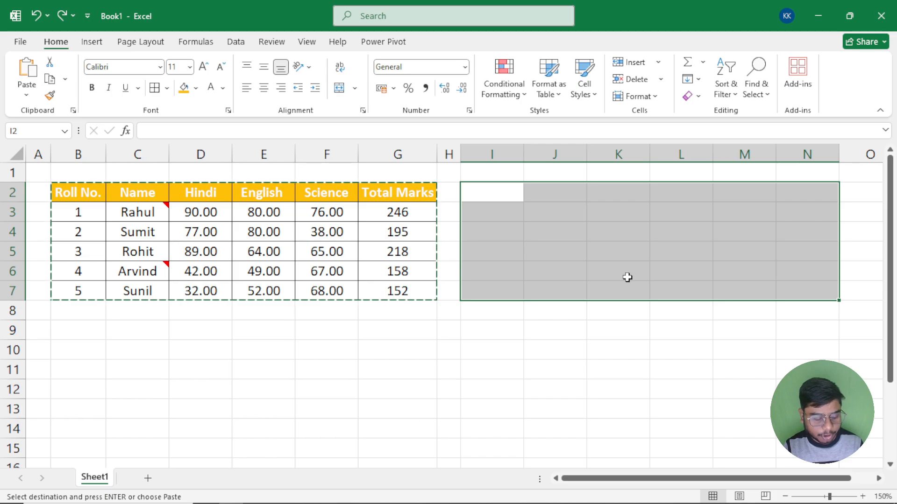
Paste only the comments of the copied marks table into I2:N7 using the Paste Special option Comments.
key("ctrl+alt+v")
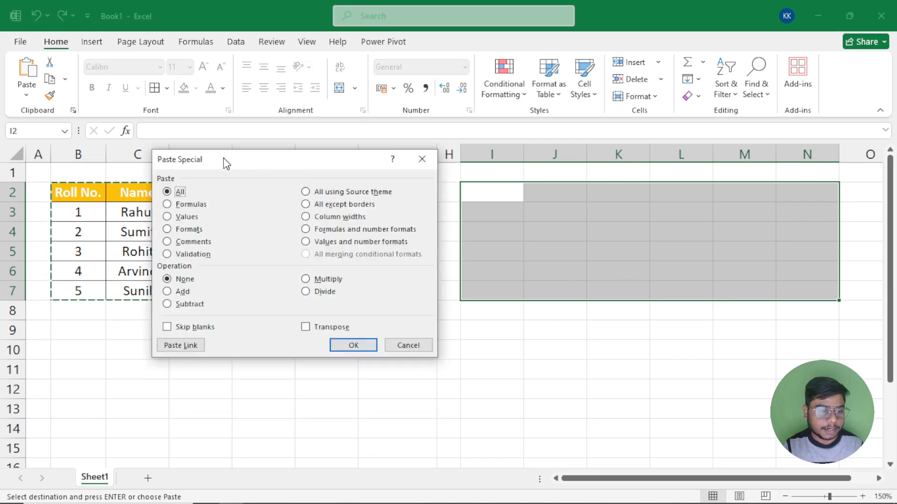
left_click_drag(223, 157, 252, 86)
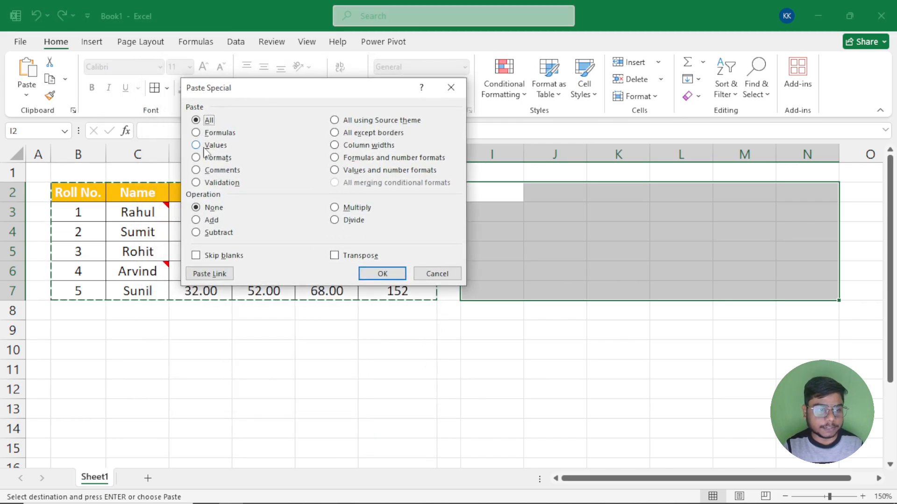
left_click(233, 170)
left_click_drag(262, 90, 438, 105)
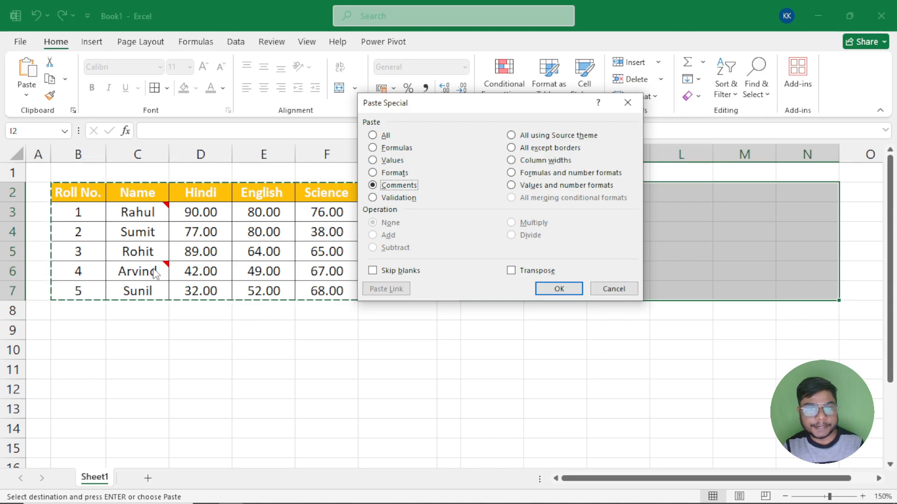
left_click_drag(430, 108, 392, 112)
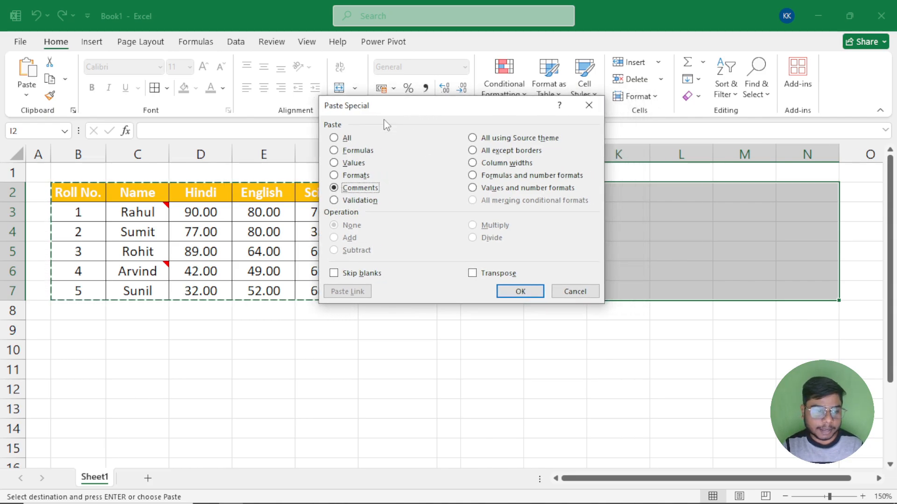
left_click(519, 291)
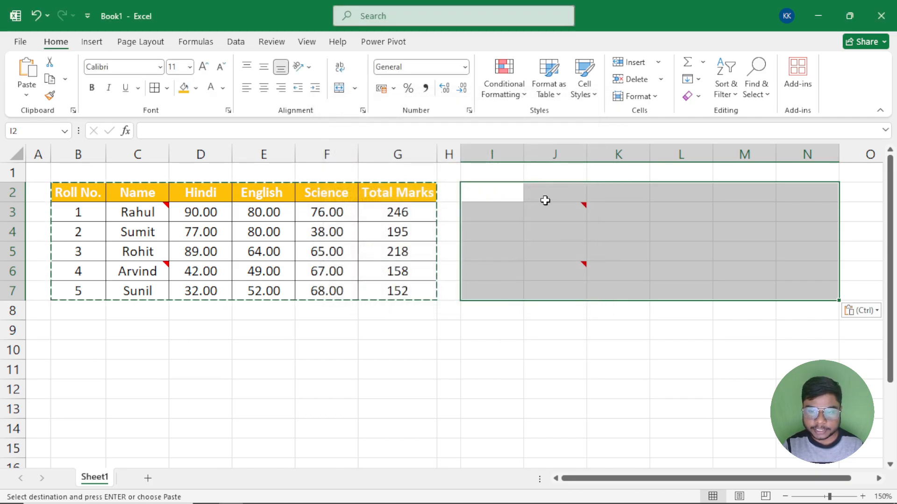
Check the pasted comments in J3 and J6.
left_click(738, 264)
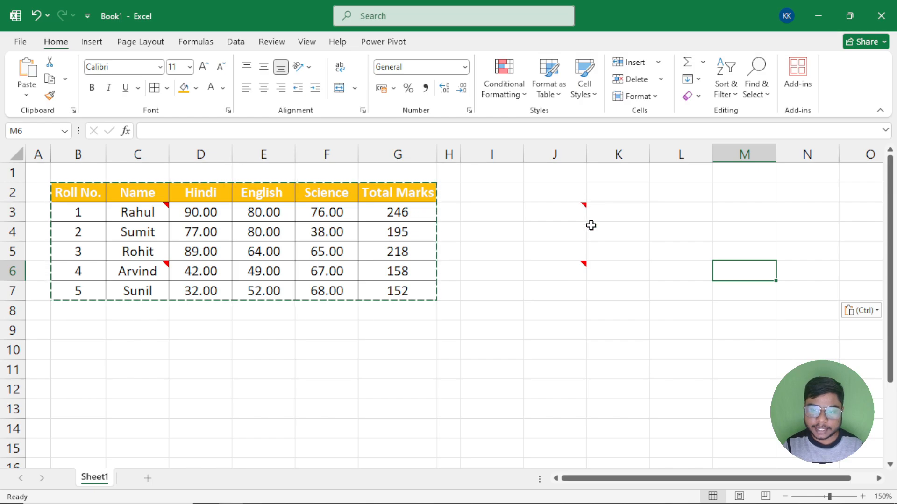
mouse_move(569, 206)
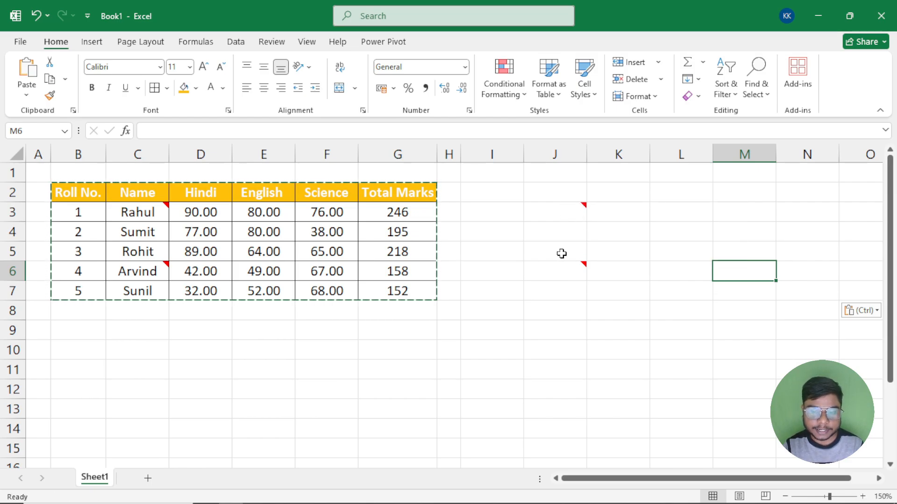
mouse_move(558, 273)
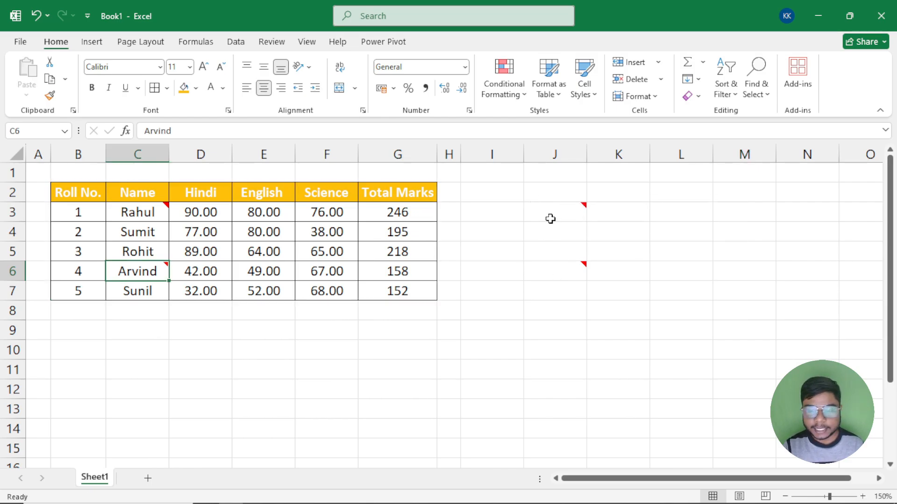
Paste only the comment of C6 into C4 using the Paste Special option Comments, and compare it with the other comments.
mouse_move(551, 219)
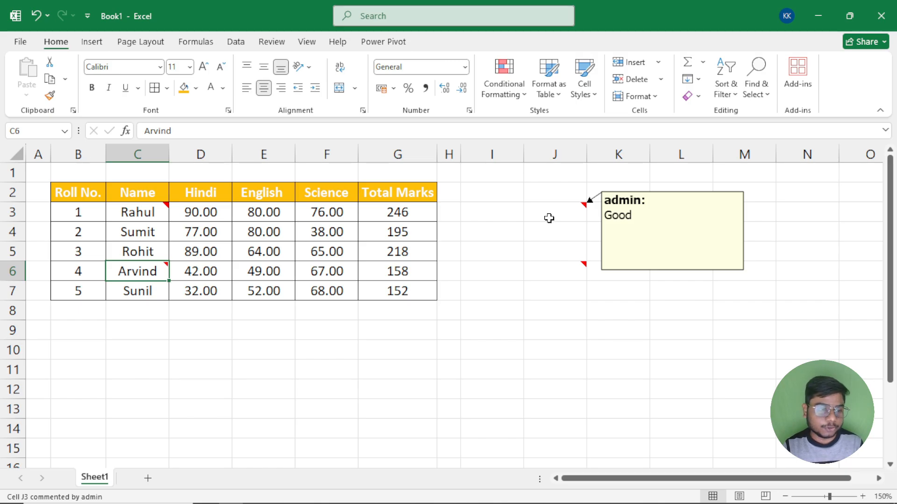
mouse_move(153, 274)
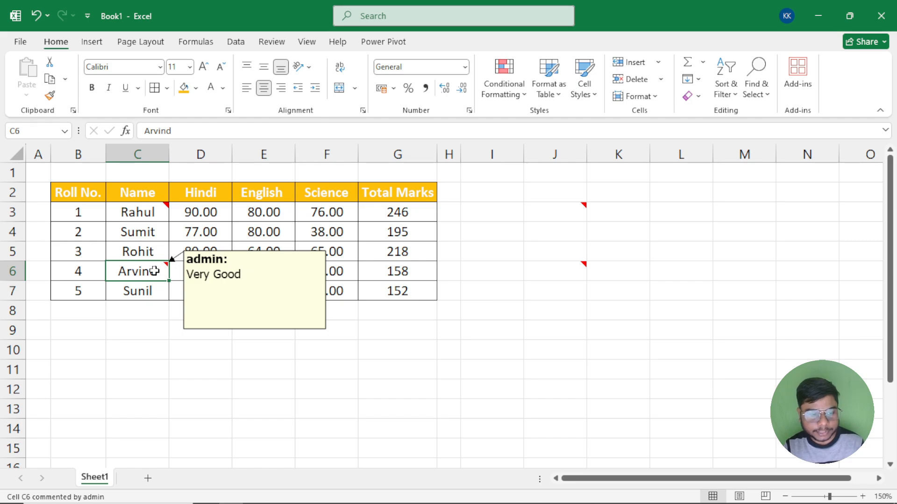
left_click(130, 236)
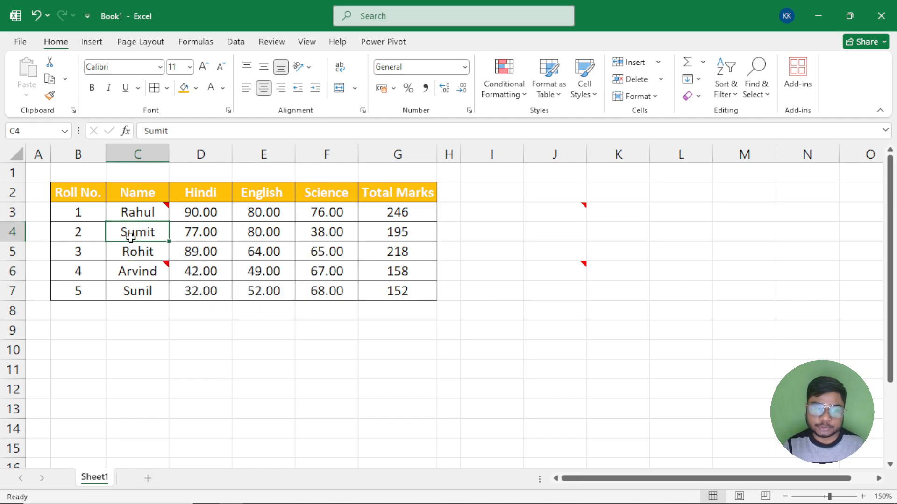
left_click(134, 272)
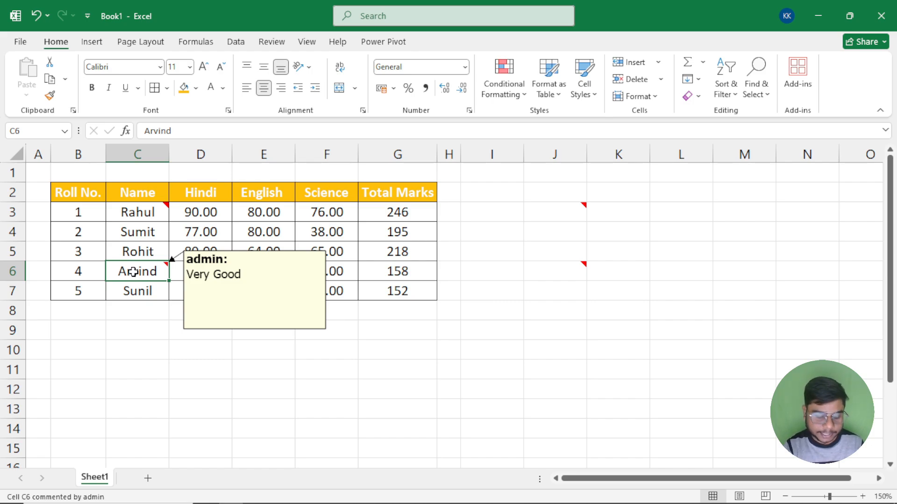
key("ctrl+c")
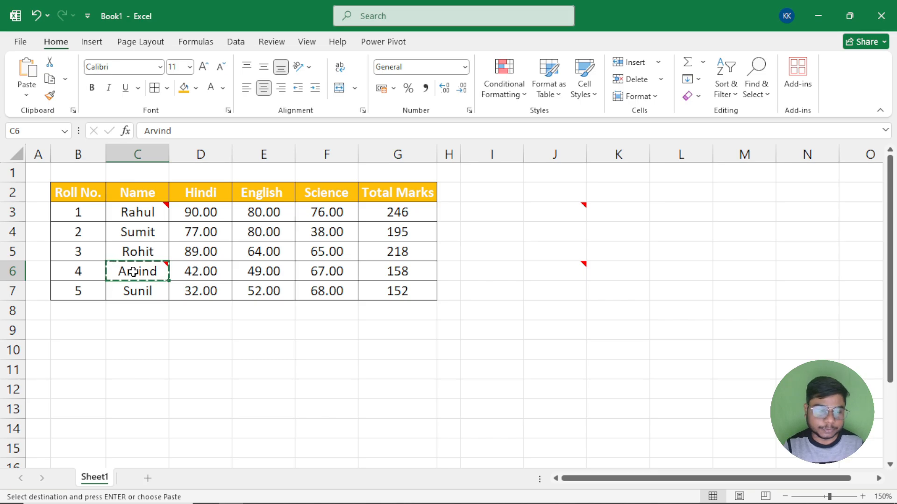
left_click(137, 233)
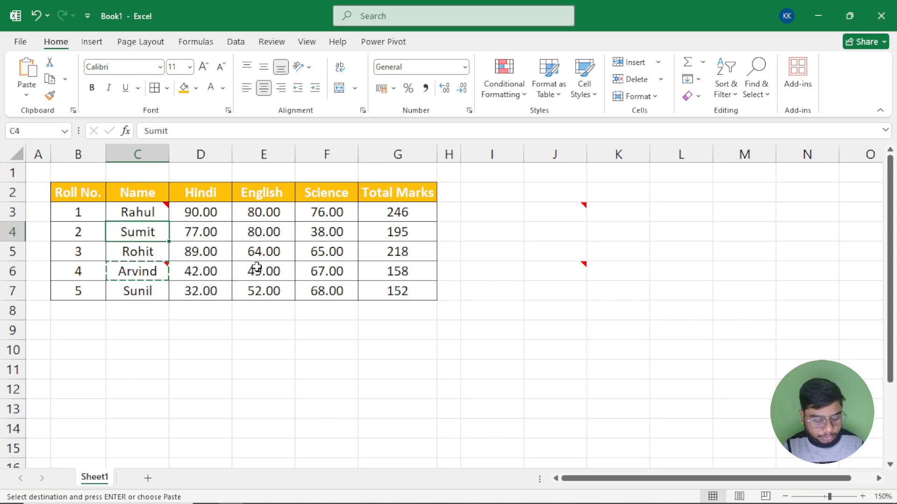
key("ctrl+alt+v")
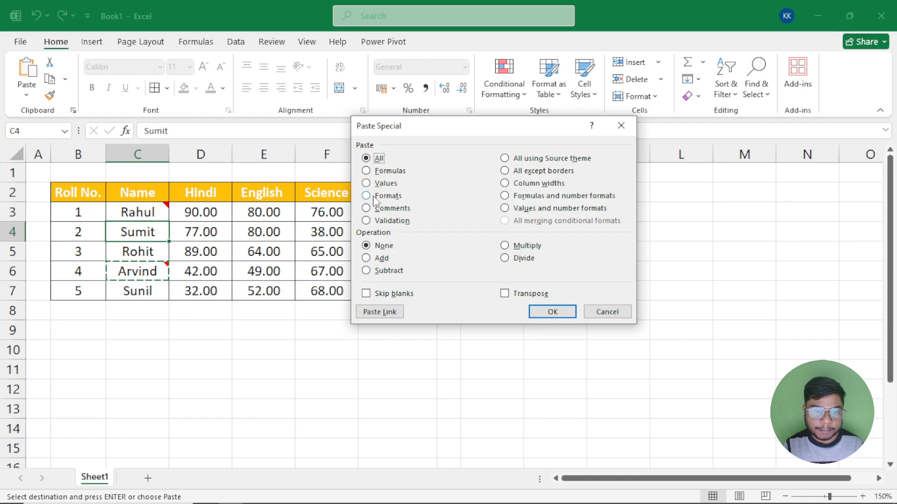
left_click(368, 209)
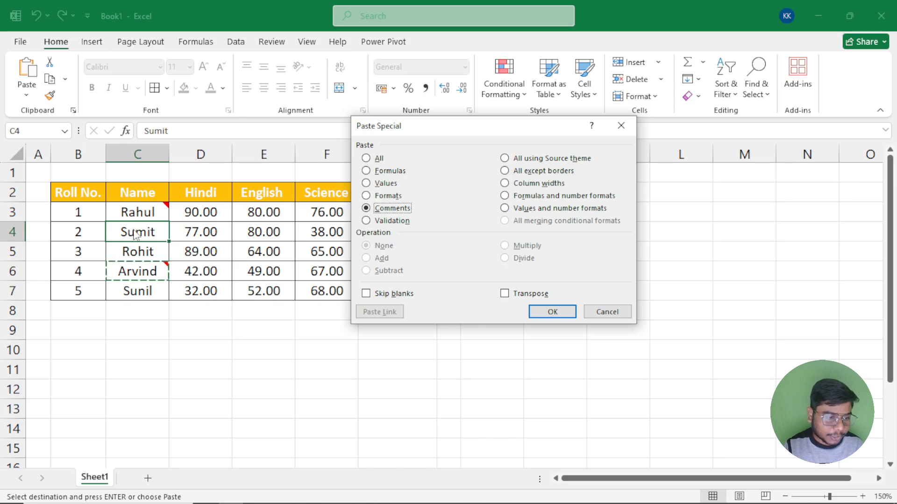
left_click(549, 311)
mouse_move(167, 236)
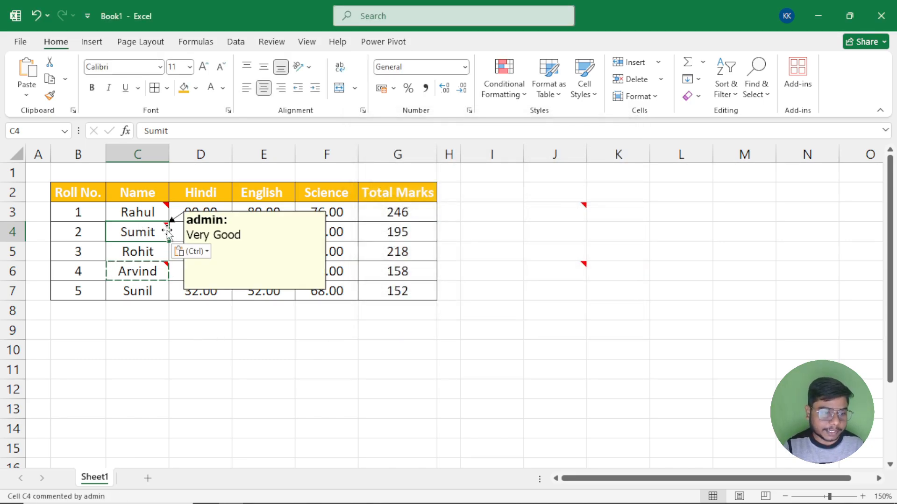
mouse_move(555, 215)
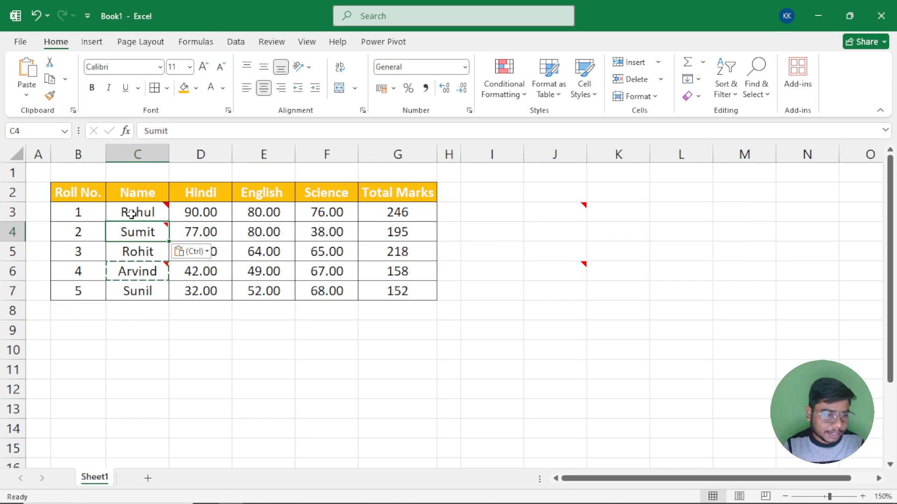
key("Escape")
mouse_move(139, 210)
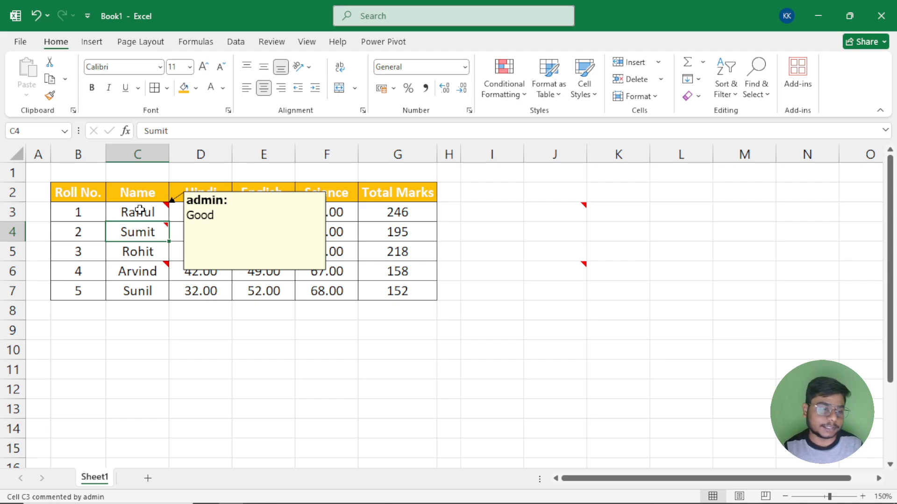
Delete the pasted comments from cells J3:J6.
left_click_drag(565, 209, 574, 265)
left_click(262, 42)
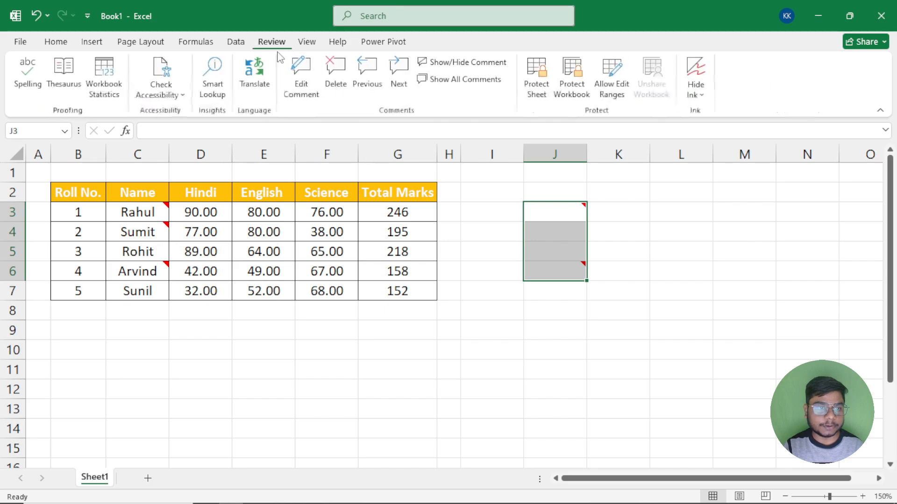
left_click(331, 77)
left_click(546, 212)
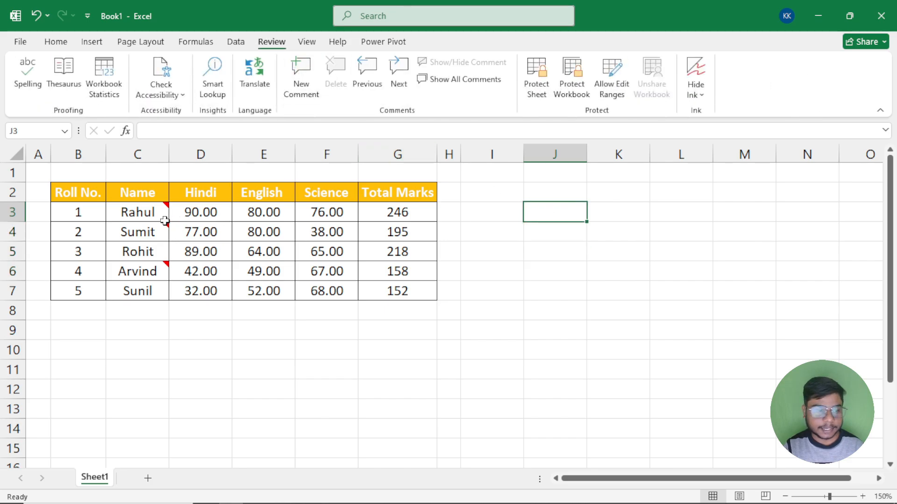
left_click_drag(99, 192, 397, 294)
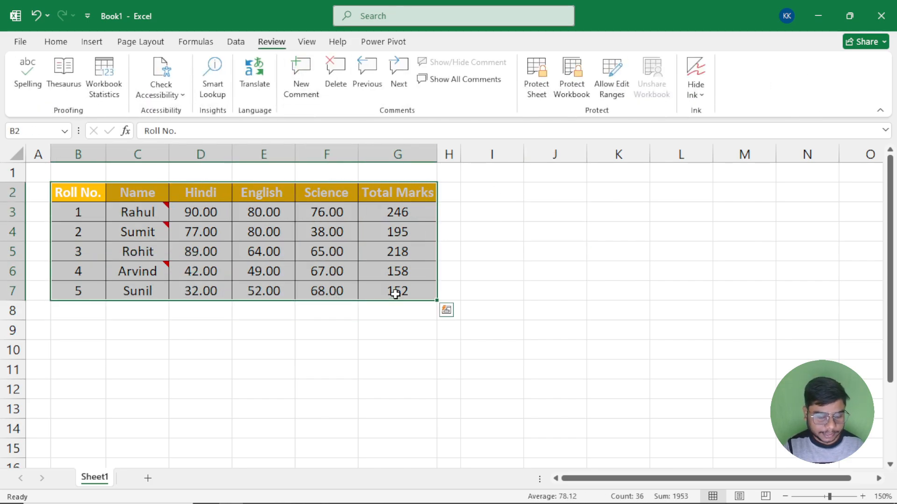
key("ctrl+c")
left_click(490, 195)
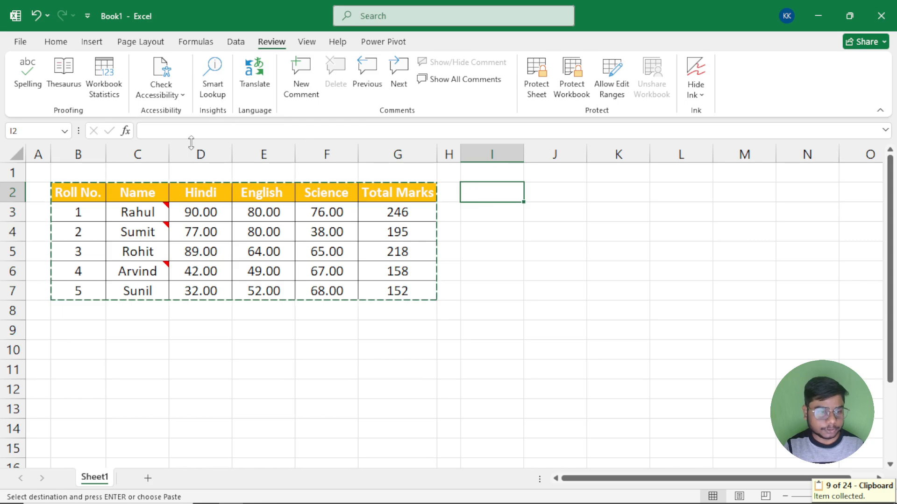
left_click(56, 42)
left_click(26, 94)
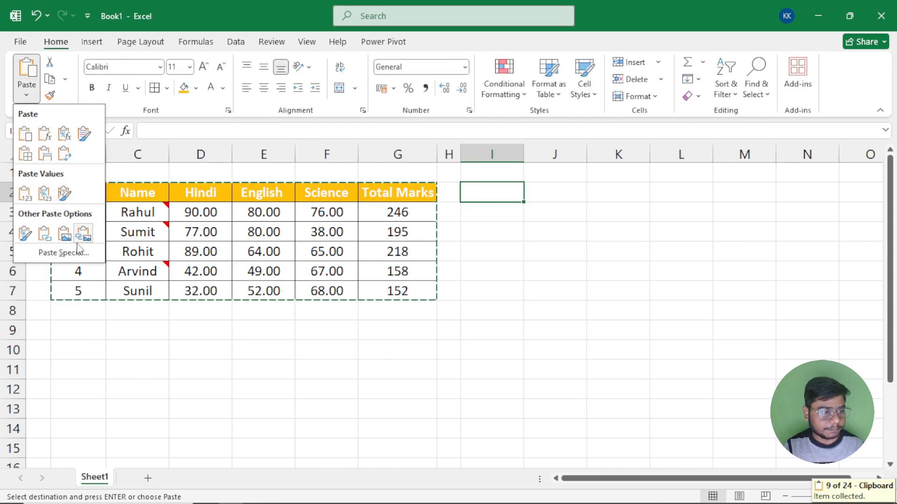
left_click(80, 250)
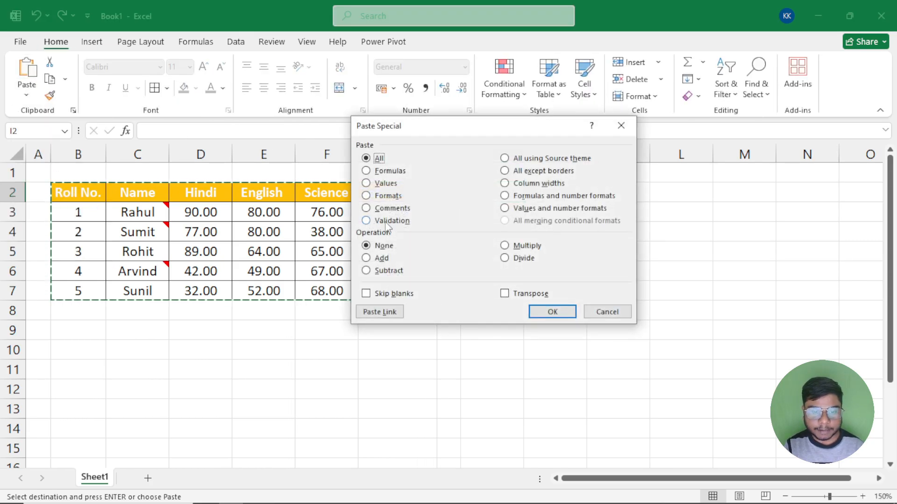
left_click_drag(452, 134, 366, 162)
left_click(534, 153)
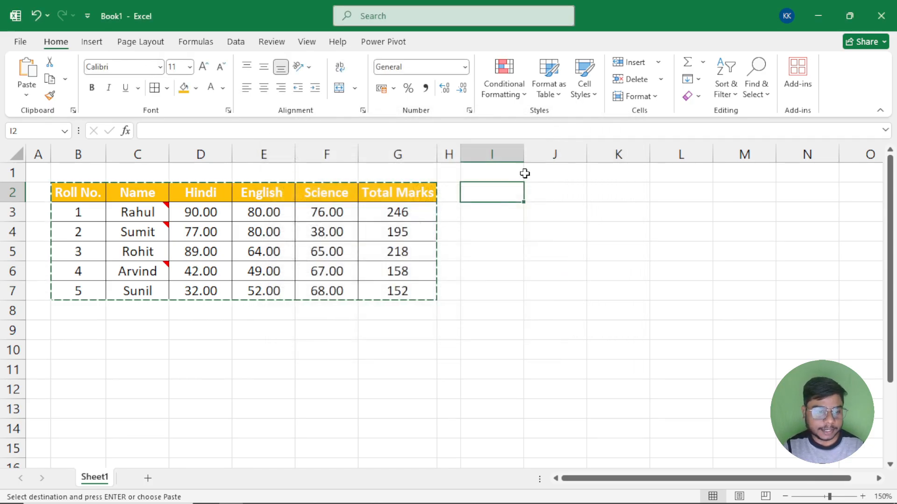
key("Escape")
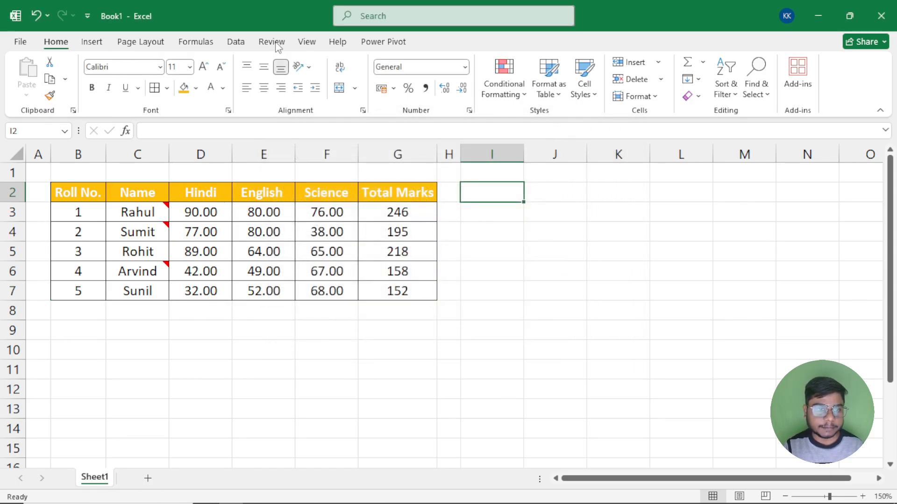
Enter 105 as a test mark for Hindi in D3, and undo that entry.
left_click(239, 44)
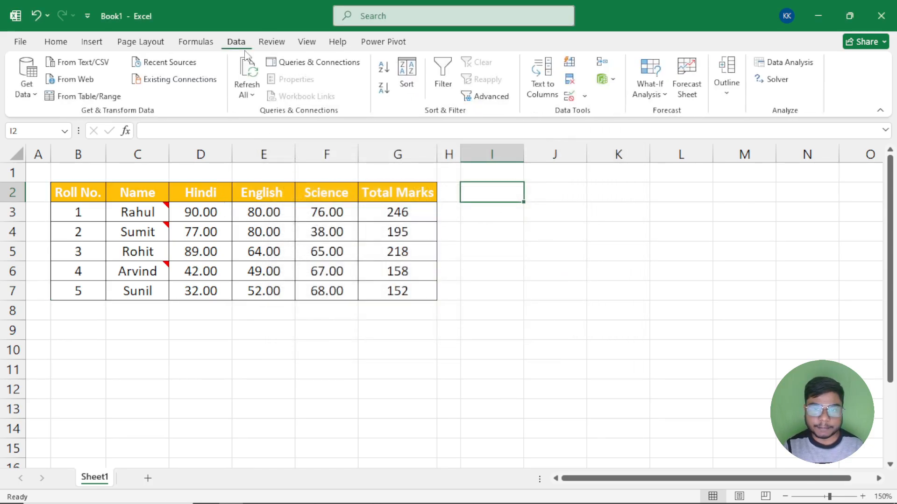
left_click(585, 97)
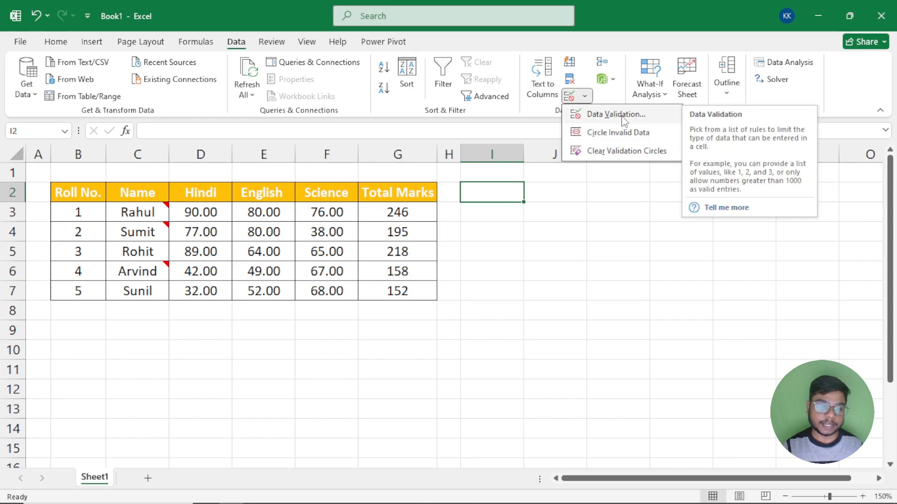
left_click(208, 212)
left_click_drag(208, 213, 316, 294)
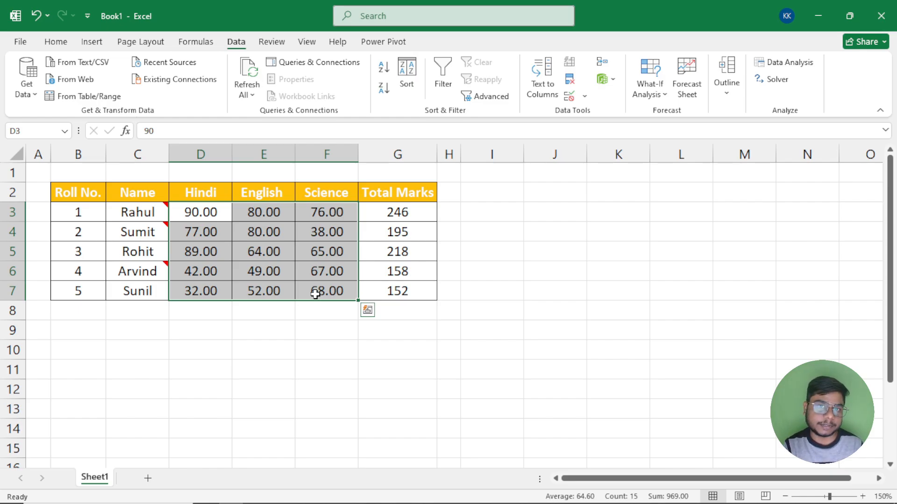
key("shift+BackSpace")
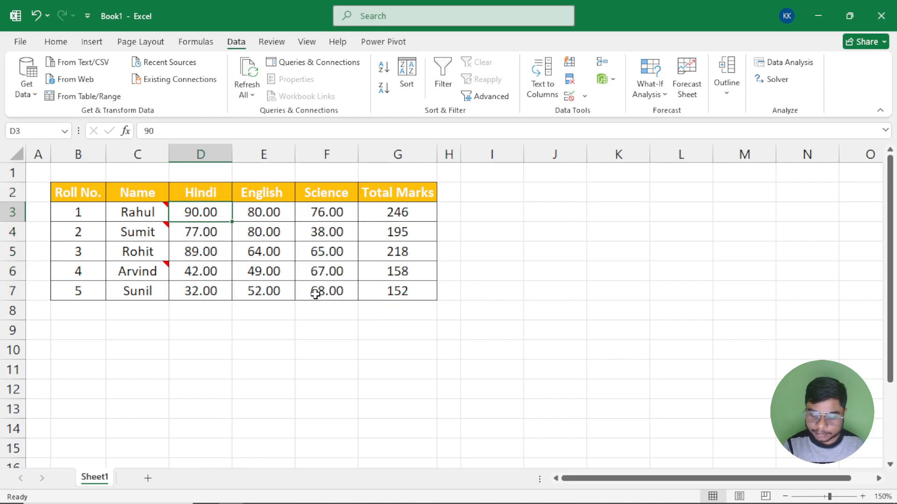
type("105")
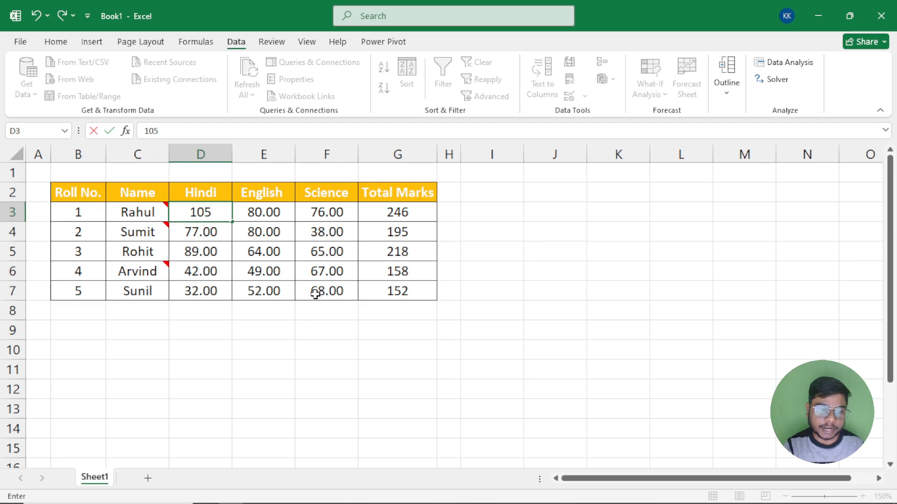
key("Return")
key("Up")
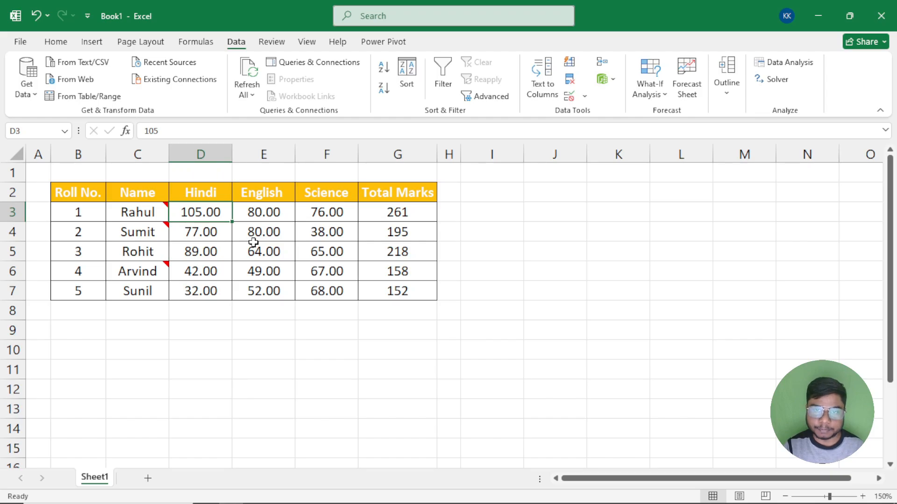
key("ctrl+z")
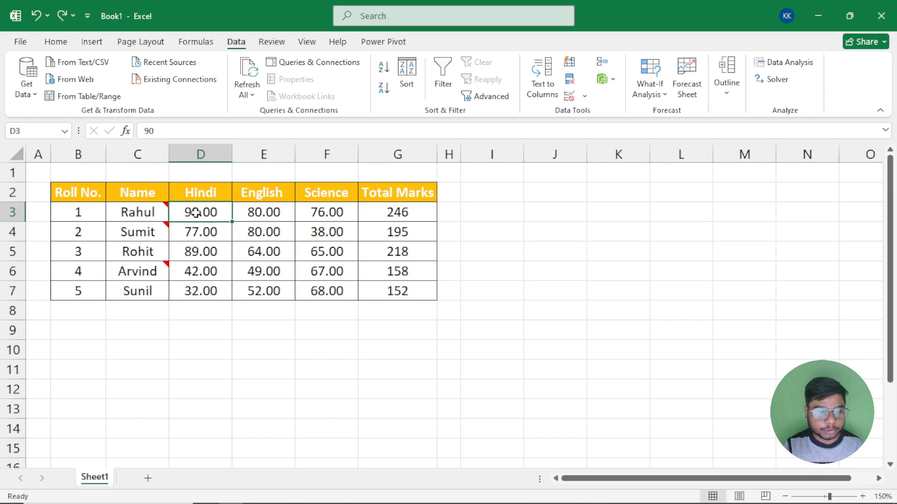
Add data validation to the marks in D3:F7 allowing only whole numbers less than or equal to 100.
left_click_drag(201, 212, 337, 292)
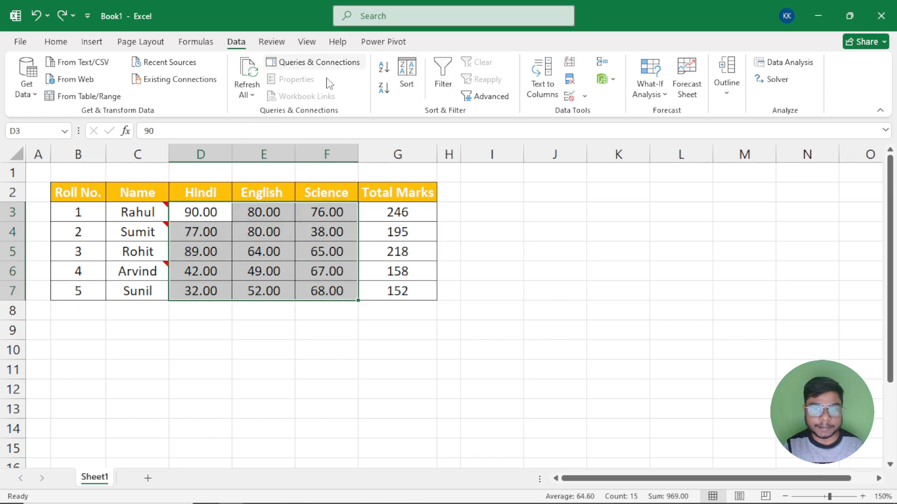
left_click(570, 96)
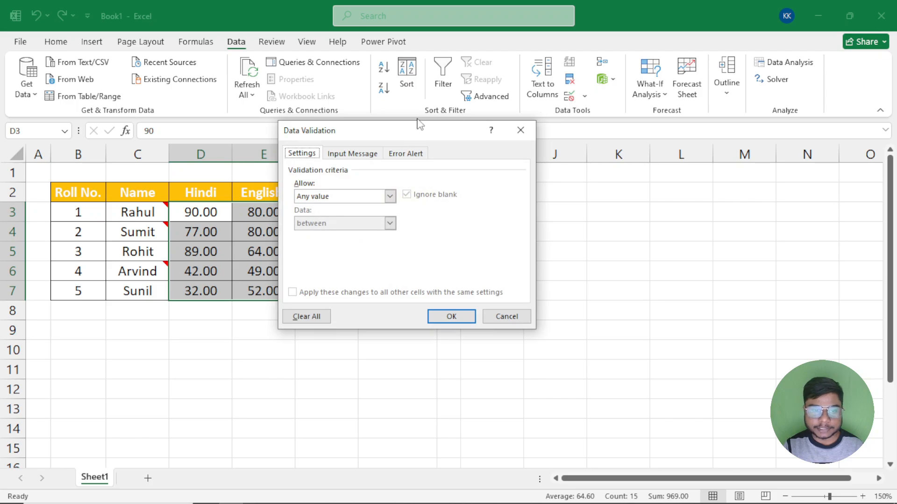
left_click_drag(406, 126, 585, 103)
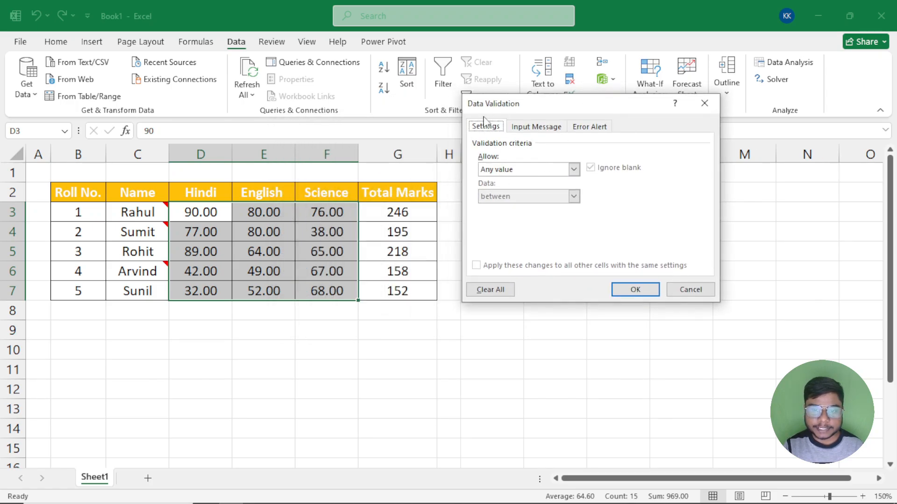
left_click(574, 169)
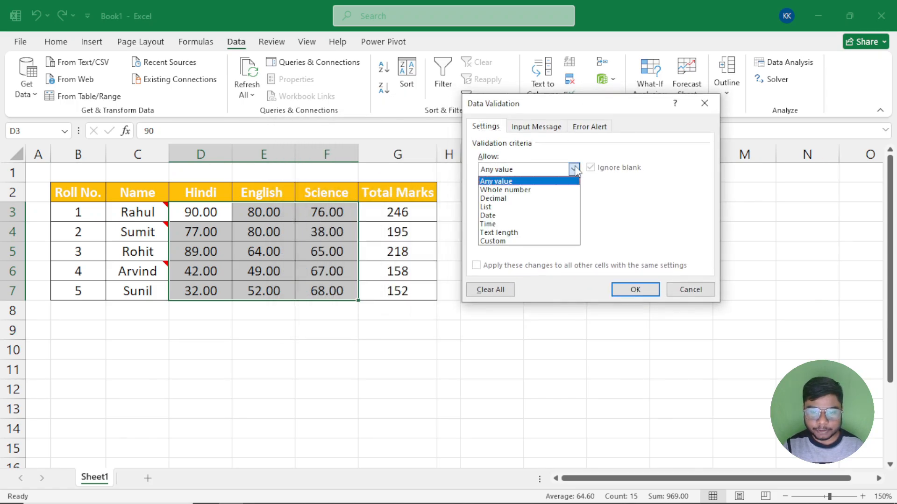
left_click(563, 192)
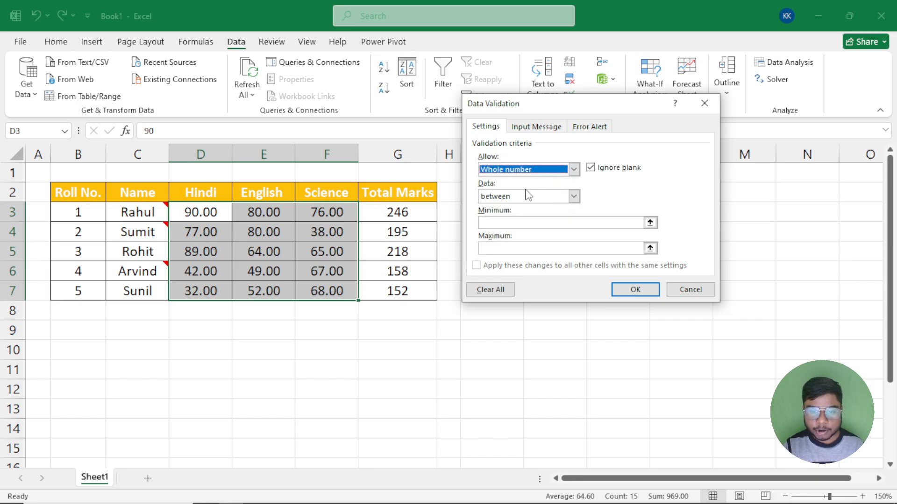
left_click(574, 197)
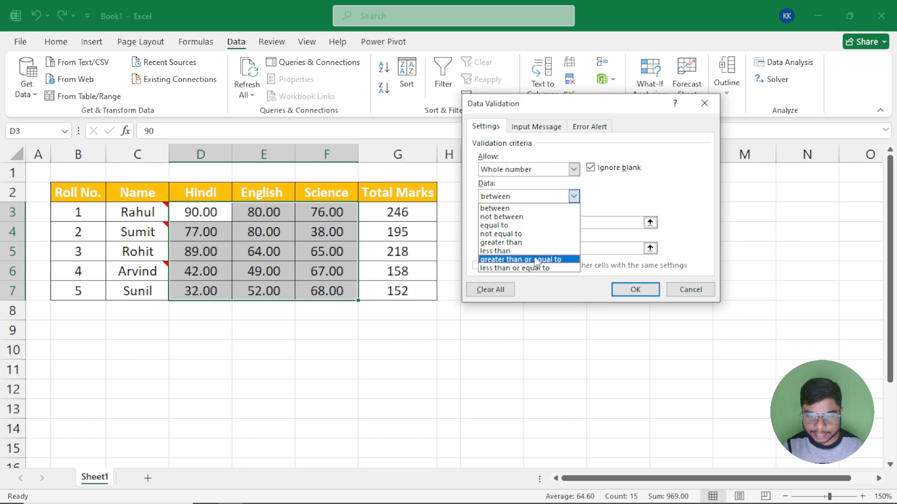
left_click(535, 269)
left_click(520, 221)
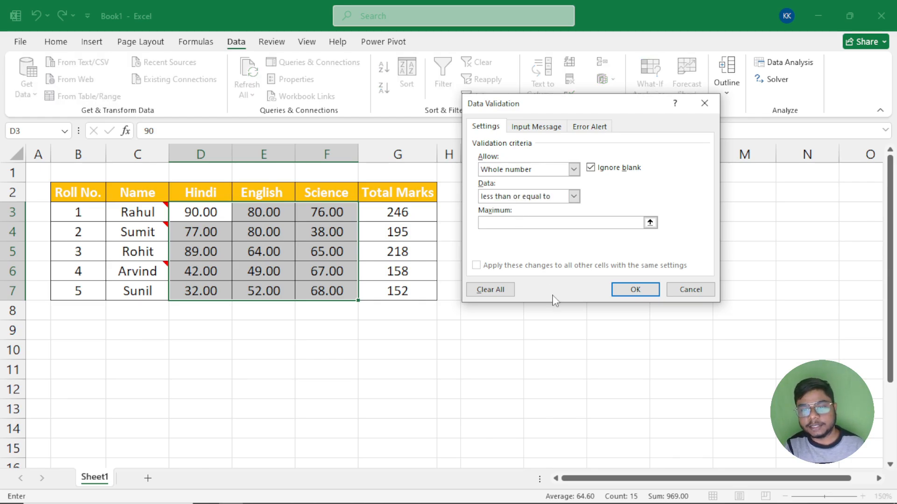
type("1")
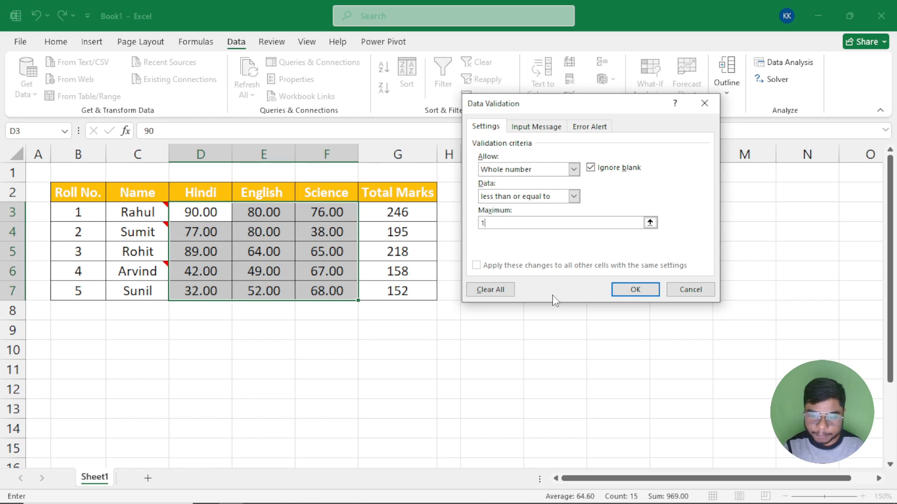
type("00")
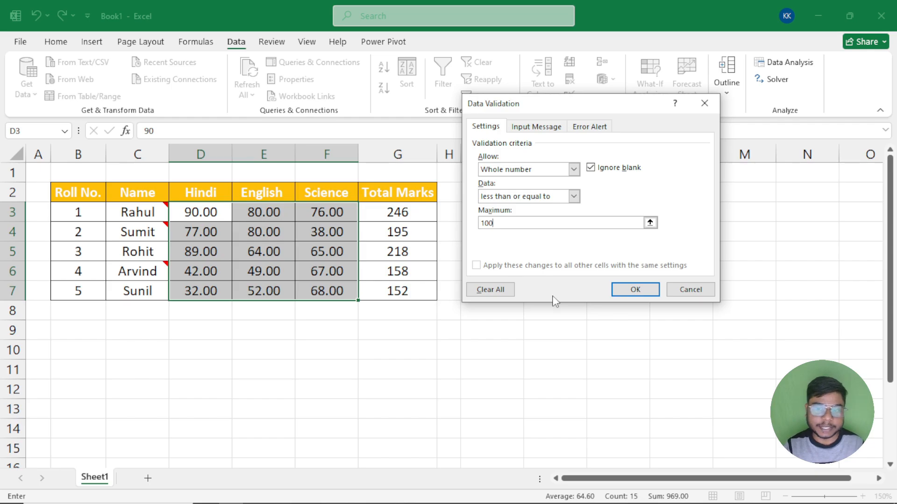
left_click(631, 289)
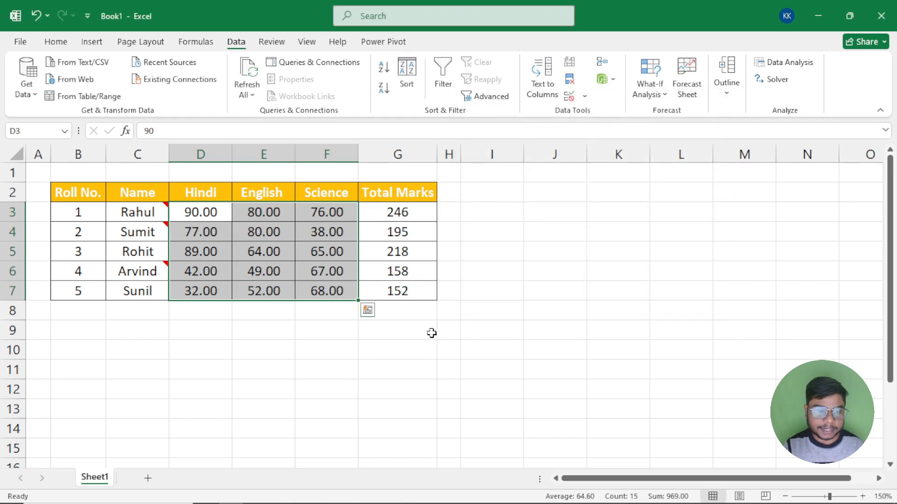
Set the Science mark in F4 to 100.
left_click(428, 333)
left_click(194, 246)
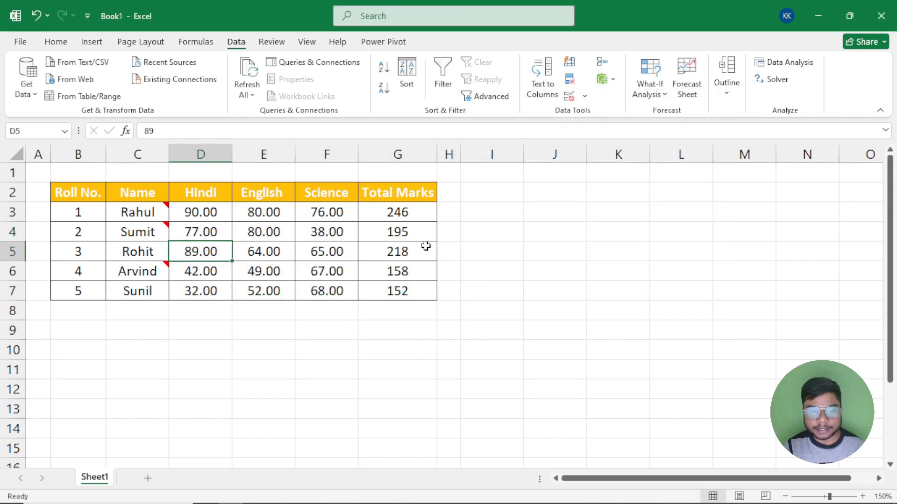
left_click(316, 230)
type("100")
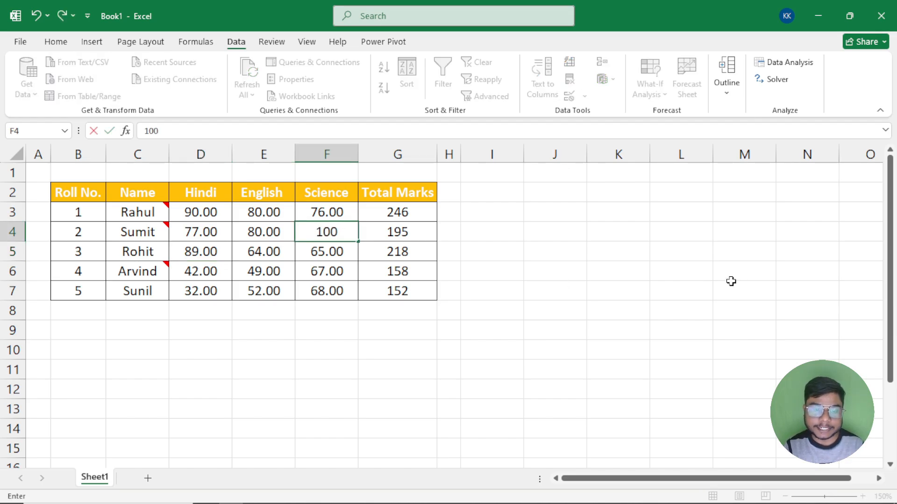
key("Return")
key("Up")
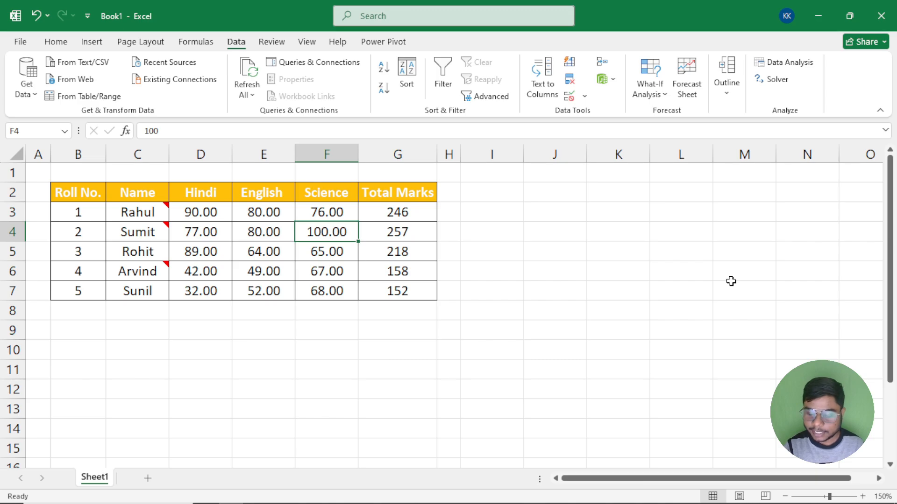
Try to enter 101 as the Science mark in F4, and cancel the entry.
type("101")
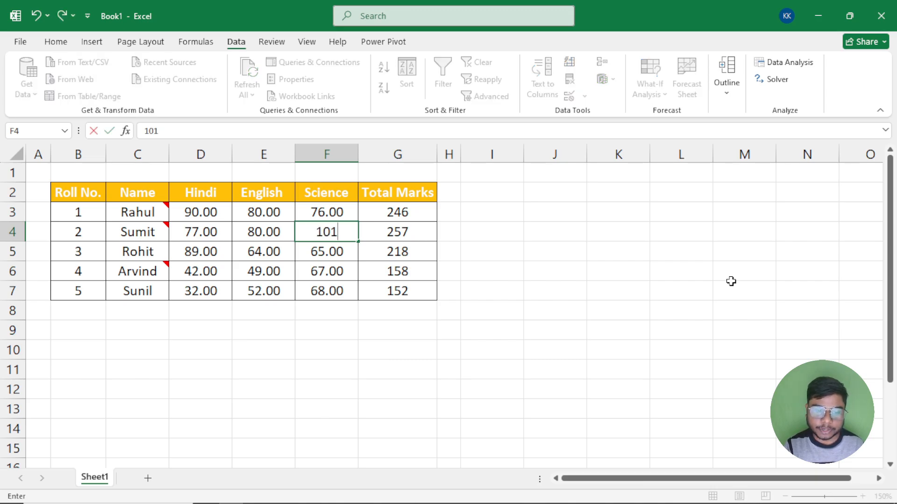
key("Return")
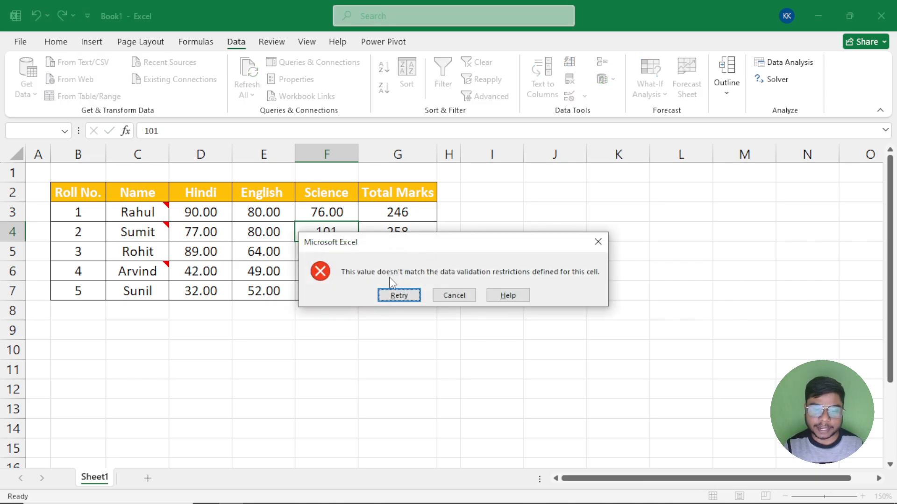
left_click_drag(385, 249, 389, 141)
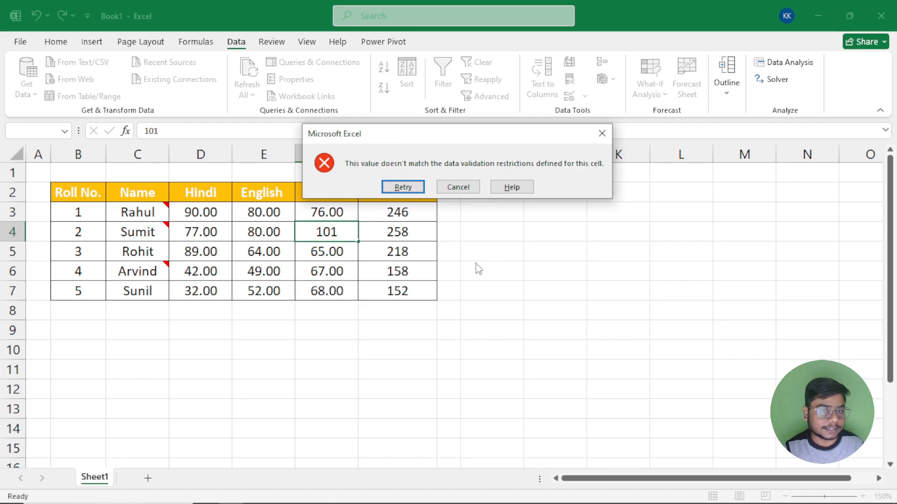
key("Escape")
Copy the marks table B2:G7 and paste it at I2 using the Paste Special option Validation.
left_click_drag(89, 194, 419, 297)
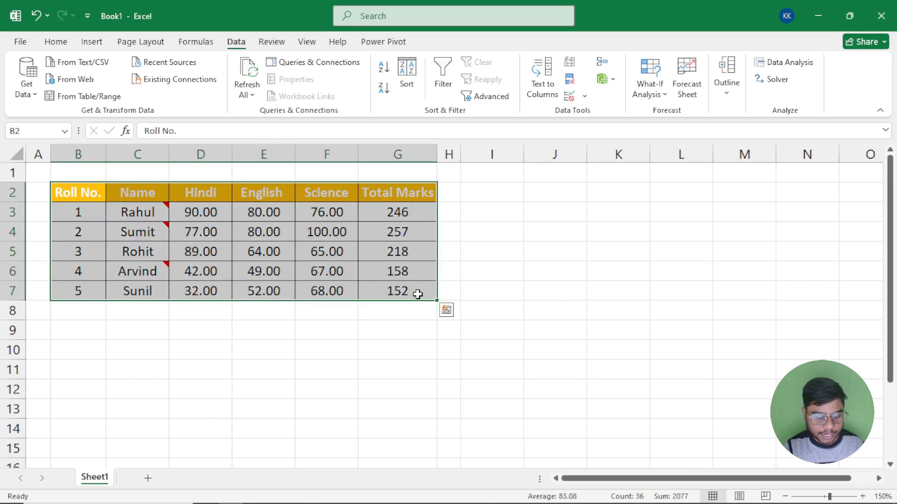
key("ctrl+c")
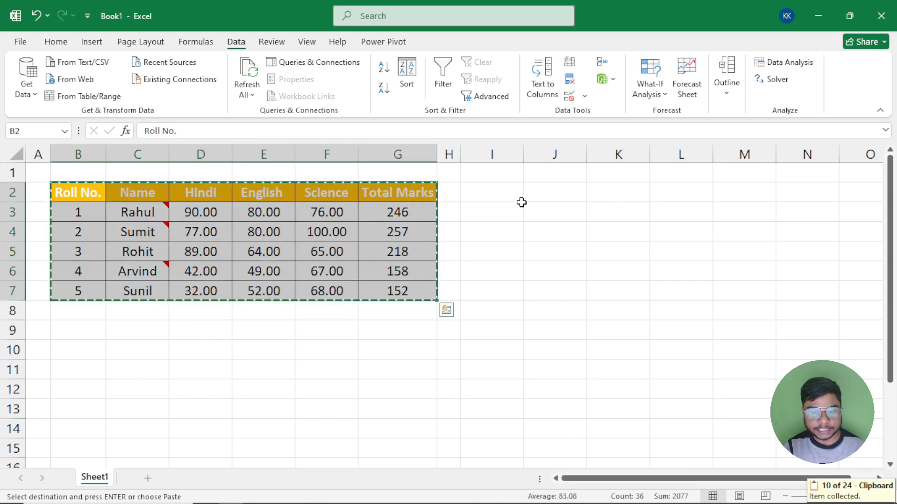
left_click(488, 196)
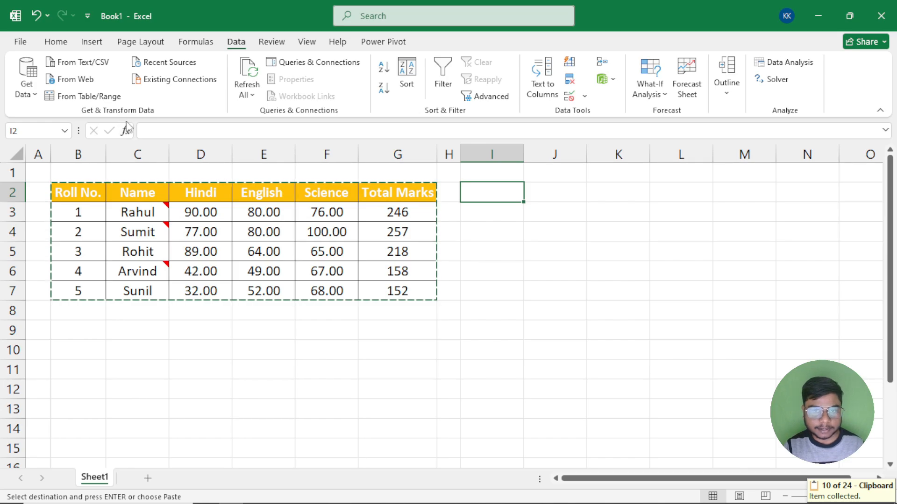
left_click(56, 42)
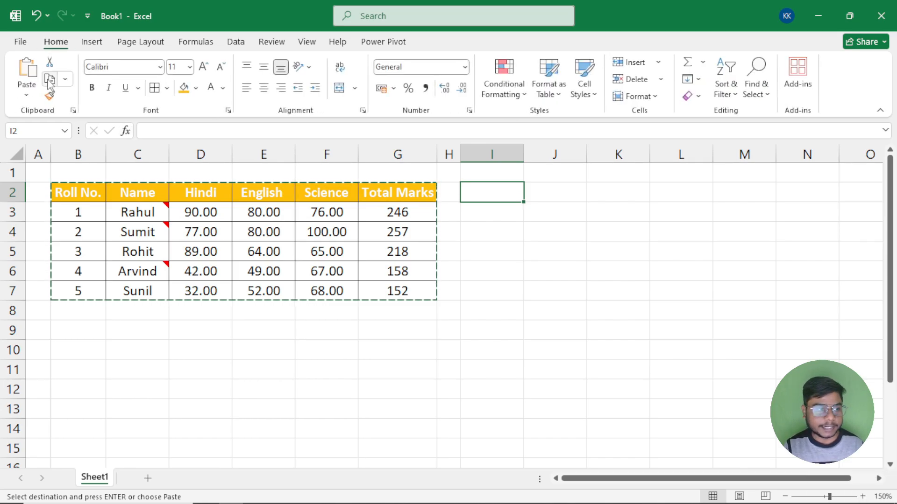
left_click(26, 93)
left_click(60, 254)
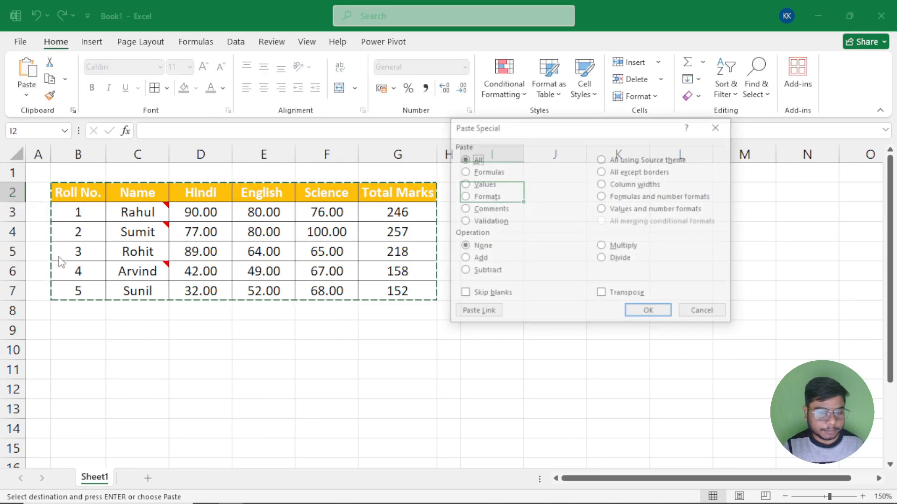
left_click(490, 221)
left_click_drag(504, 133, 187, 179)
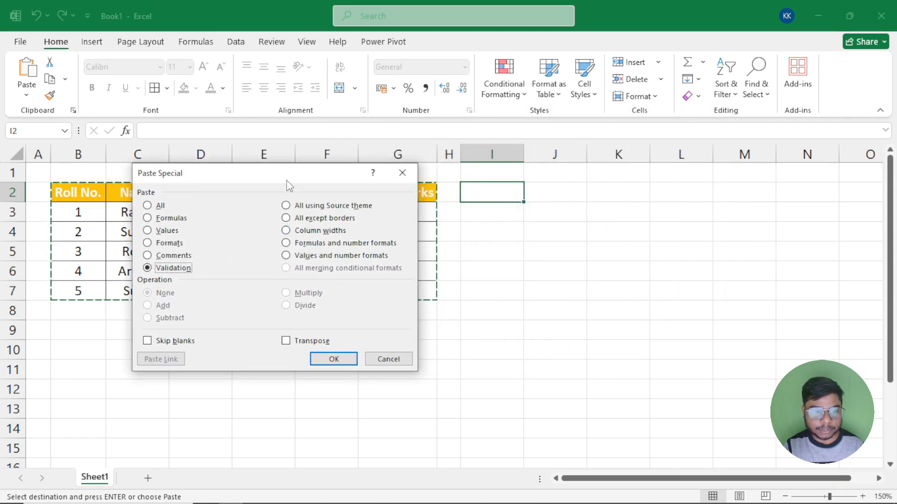
left_click_drag(289, 186, 299, 245)
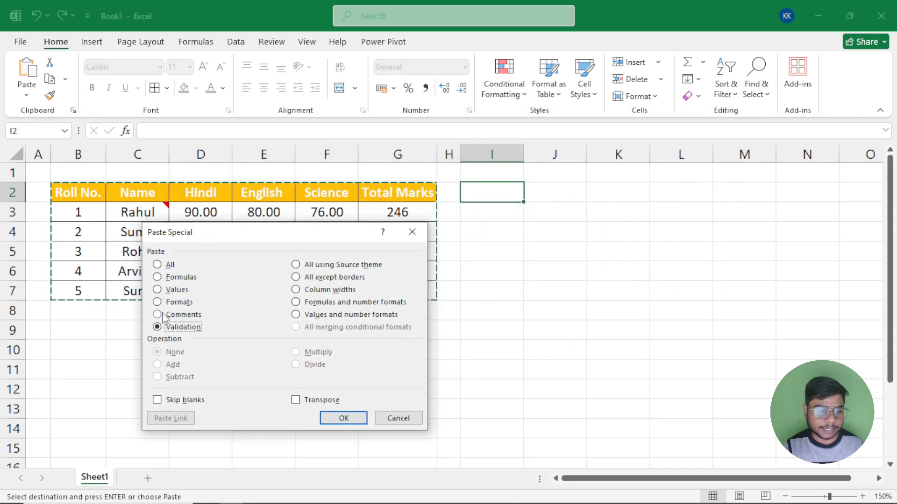
left_click(361, 420)
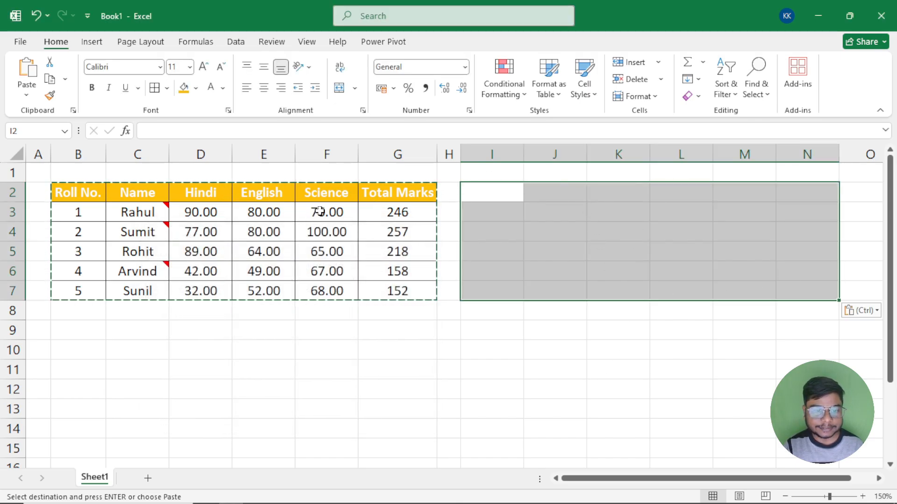
Test the pasted validation by entering 100 in K3 and trying 101 in K4, and undo the K3 entry.
left_click(606, 214)
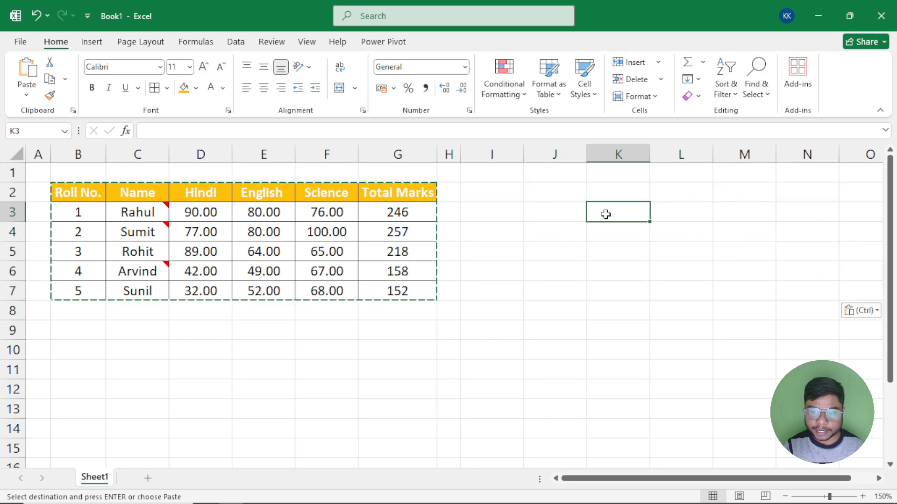
type("10")
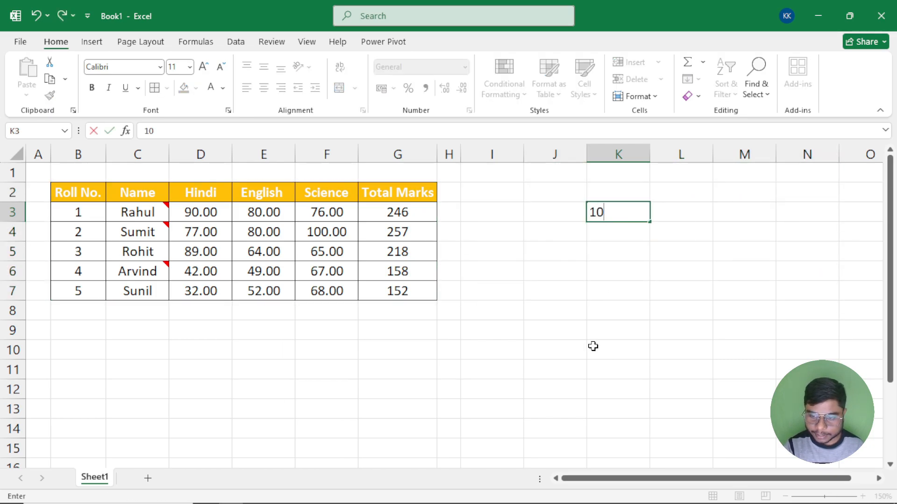
type("0")
key("Return")
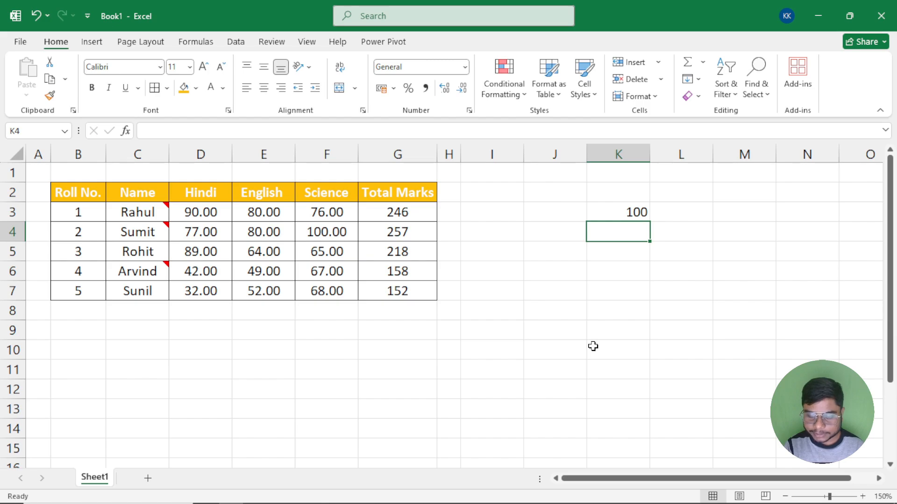
type("101")
key("Return")
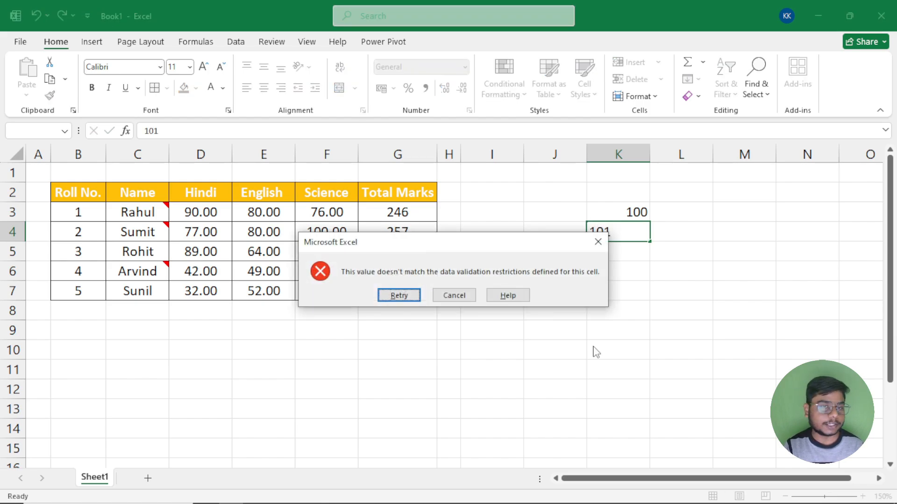
key("Escape")
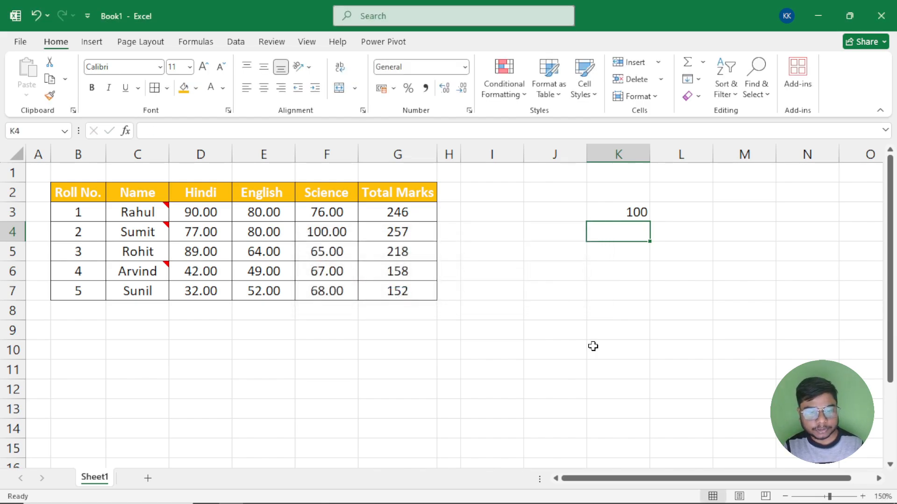
key("ctrl+z")
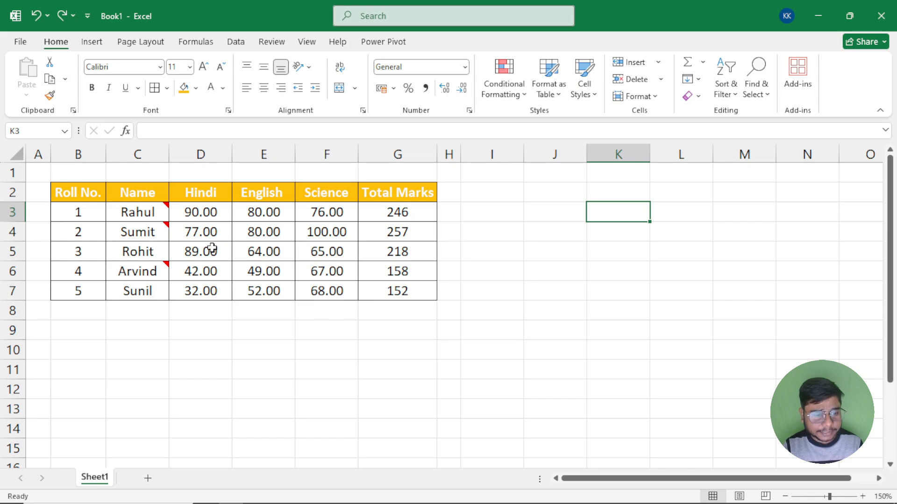
Apply all borders to the empty cells J3:J7.
left_click_drag(192, 211, 337, 293)
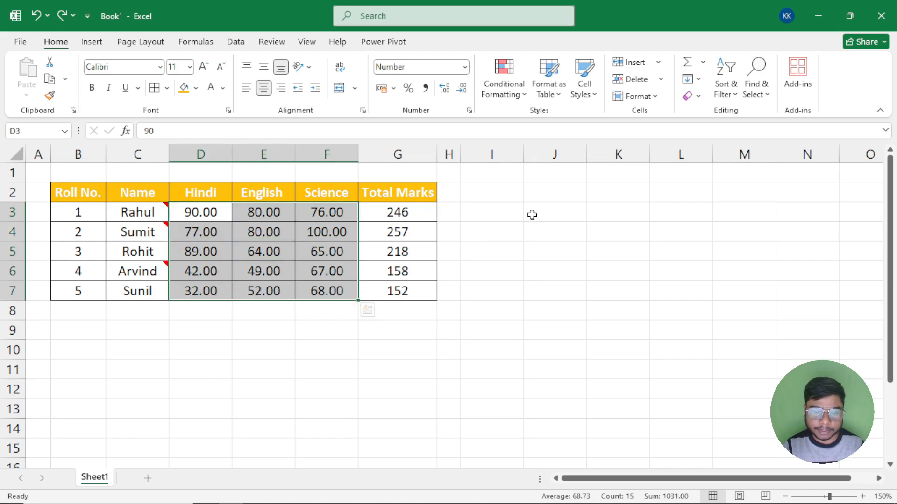
key("ctrl+q")
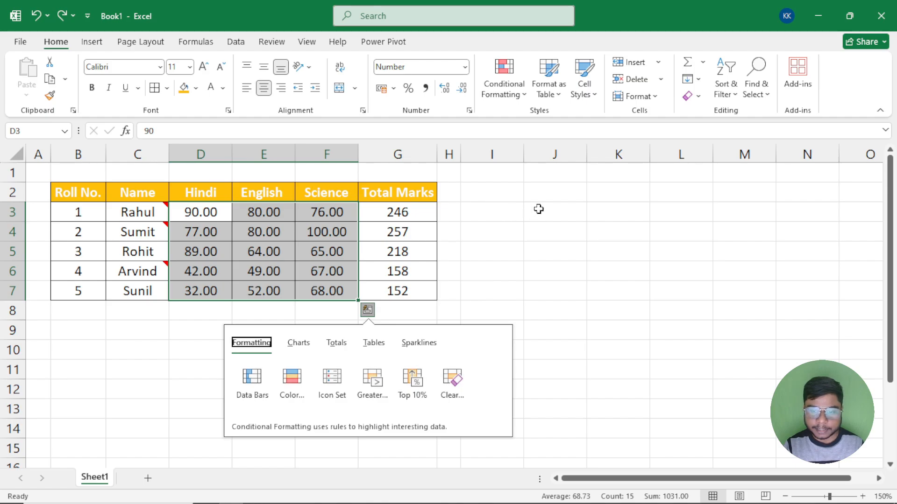
left_click_drag(536, 209, 556, 281)
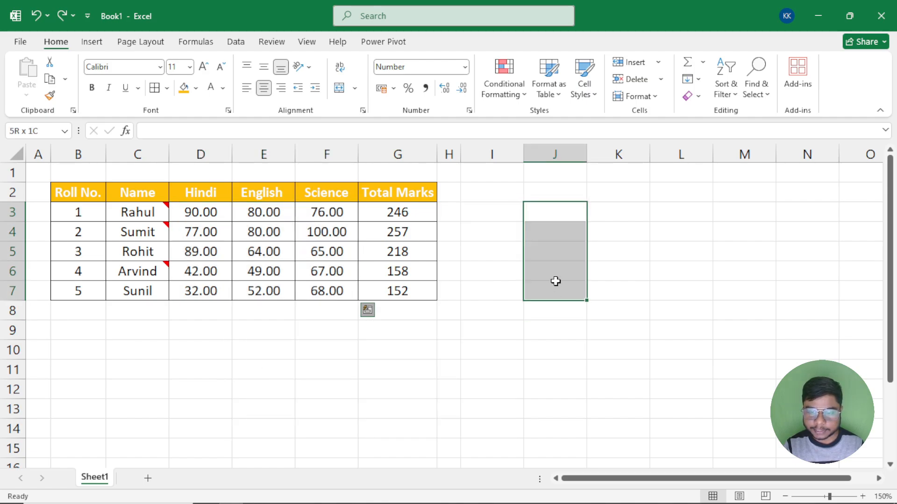
left_click(154, 88)
Enter the heading Data in J2 above the bordered cells.
left_click_drag(230, 210, 329, 288)
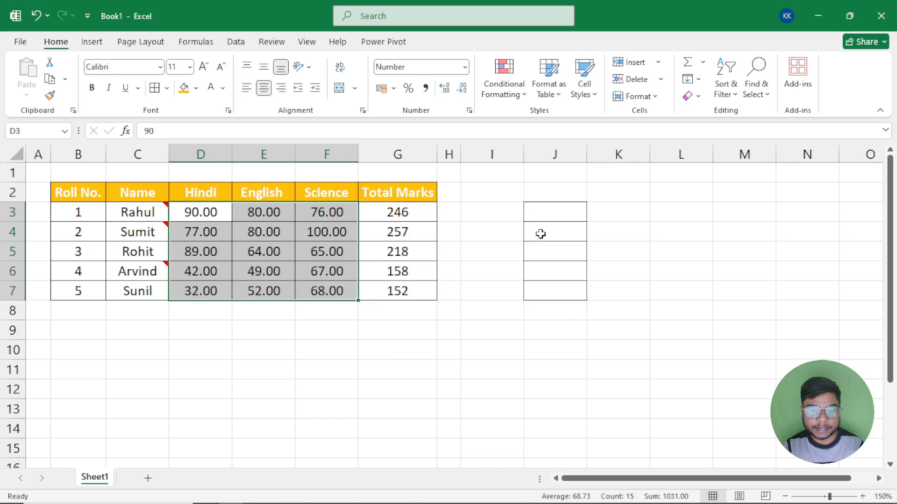
left_click(546, 191)
type("D")
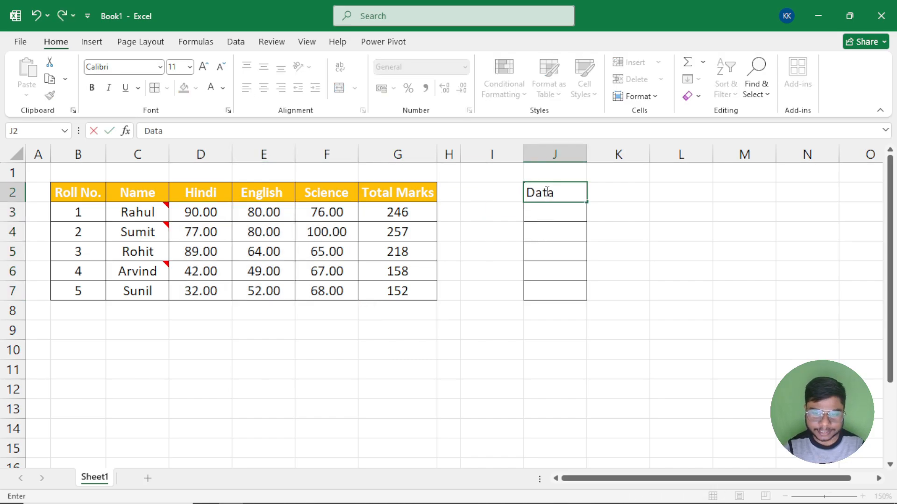
type("ata")
key("Return")
Copy the subject marks D3:F7 and paste them at J3 using the Paste Special option Validation.
left_click_drag(203, 210, 323, 284)
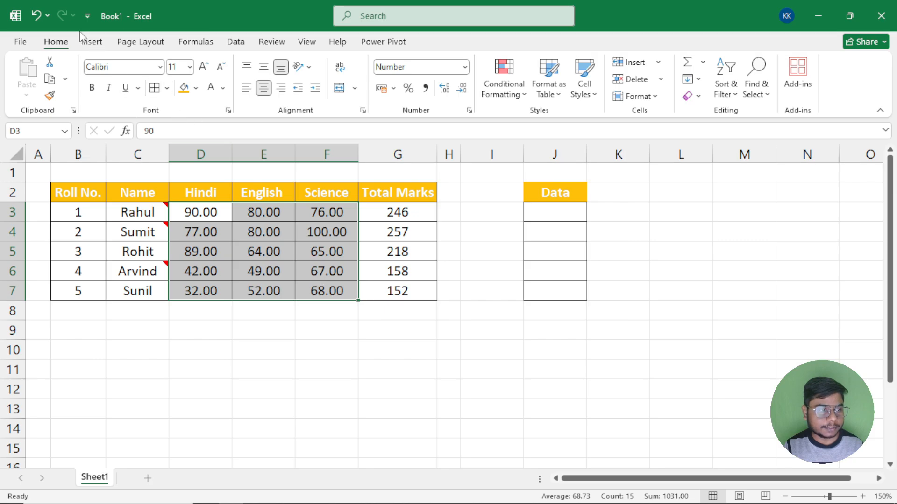
left_click(50, 84)
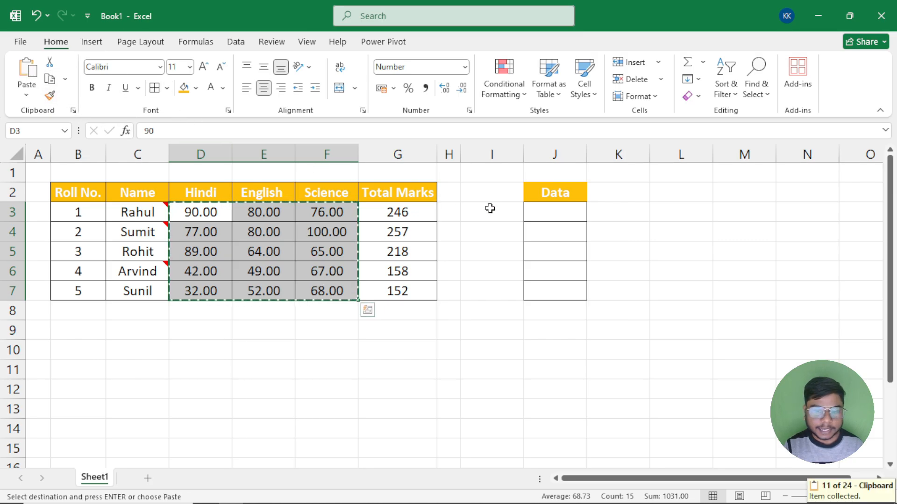
left_click_drag(550, 218, 559, 289)
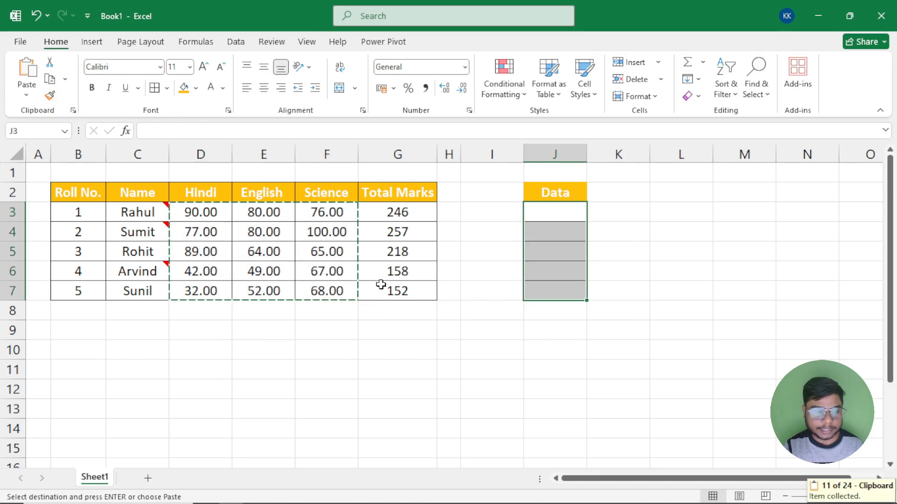
left_click(26, 95)
left_click(64, 253)
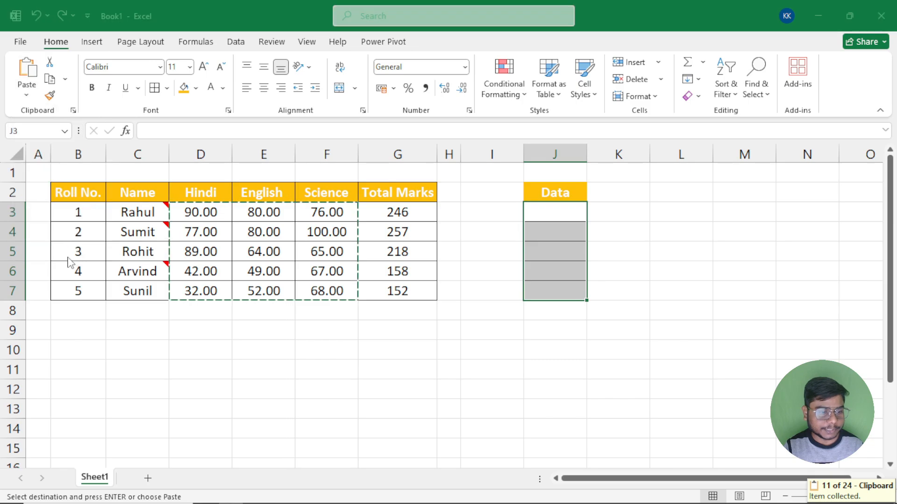
left_click(183, 327)
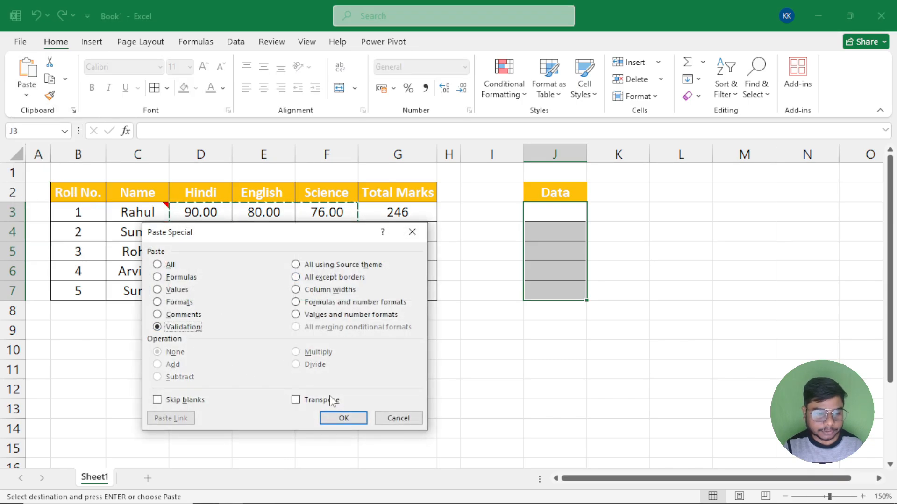
left_click(343, 418)
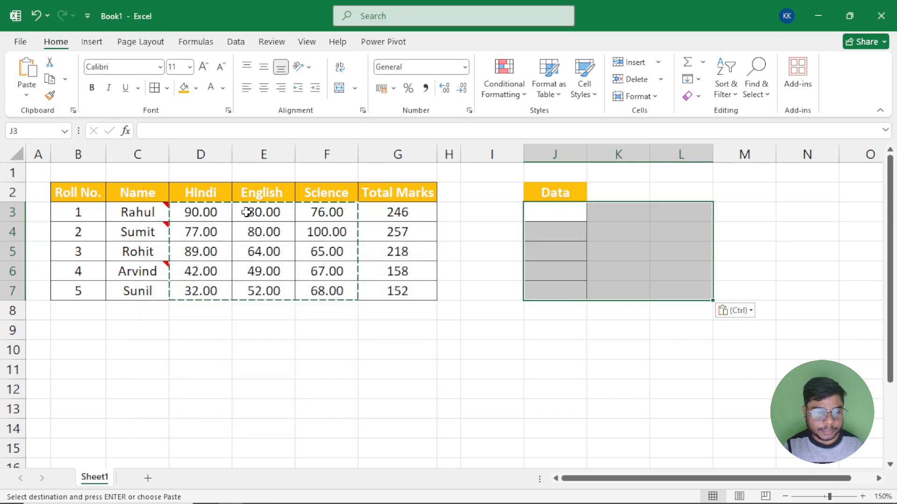
Test the pasted validation by entering 55 in J3 and 100 in J4, then trying 105 in J5 and cancelling it.
left_click(216, 211)
left_click(540, 216)
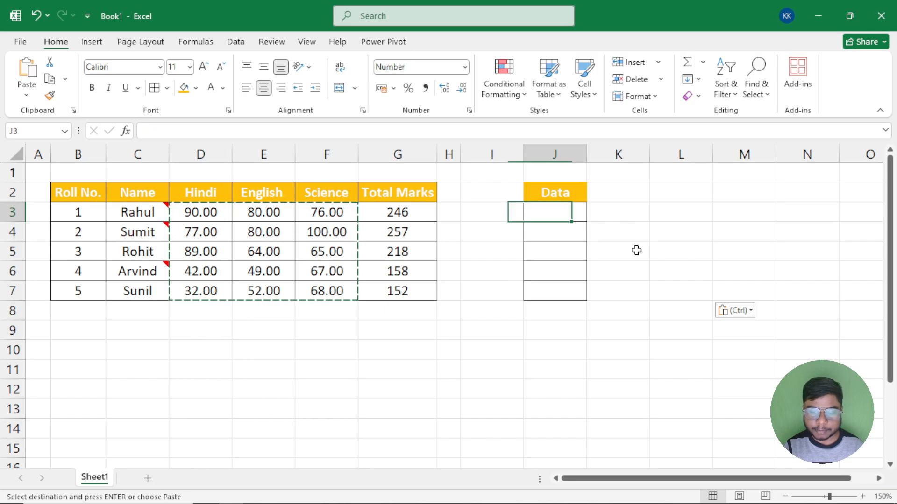
left_click_drag(637, 251, 680, 284)
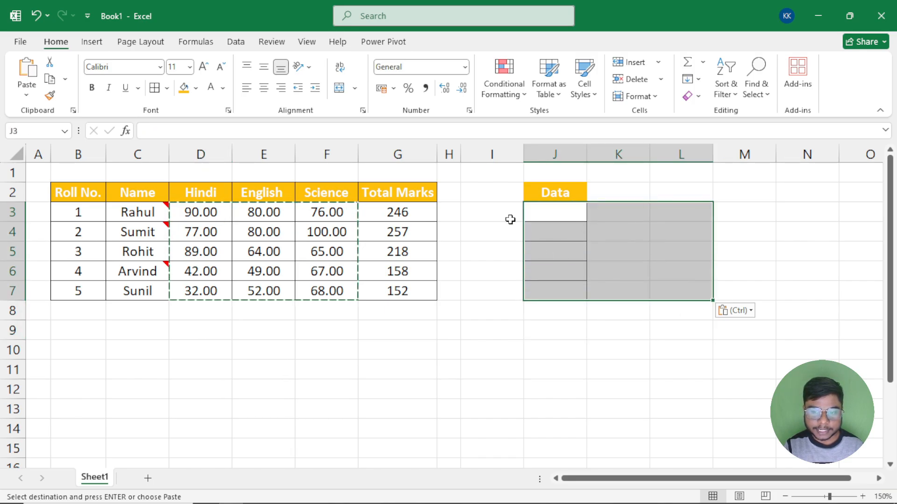
left_click(551, 212)
type("55")
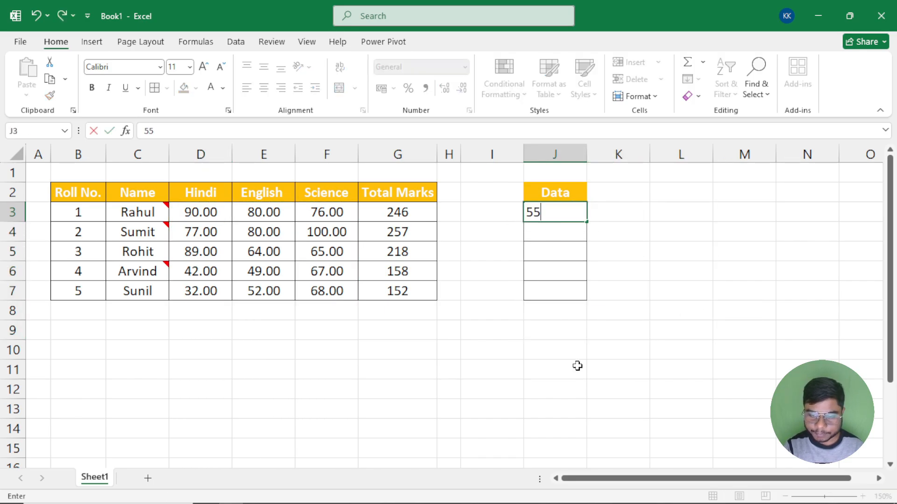
key("Return")
type("100")
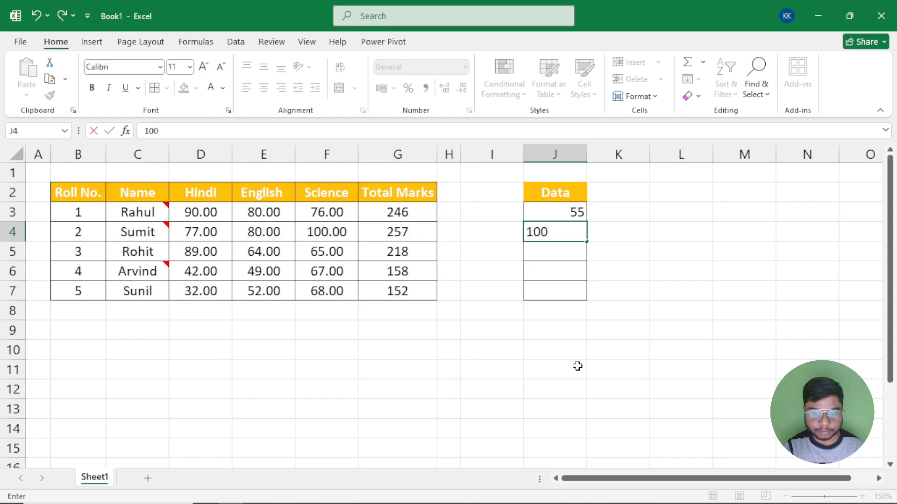
key("Return")
type("105")
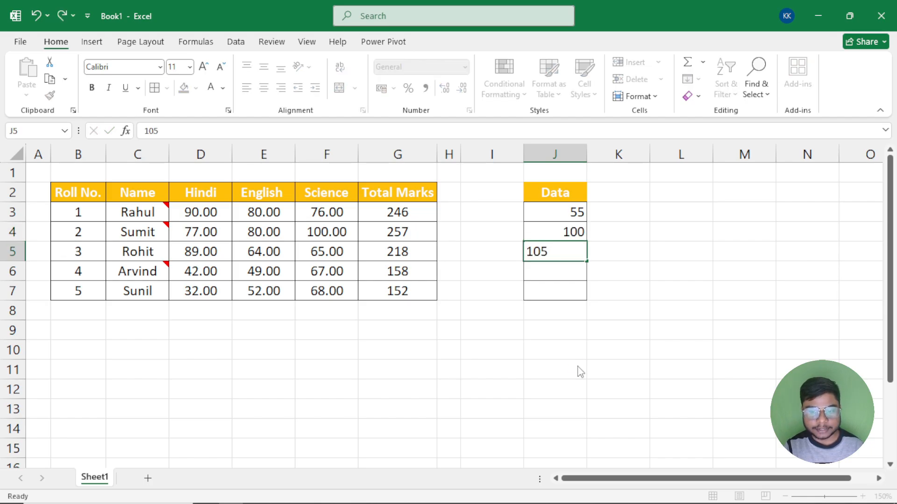
key("Return")
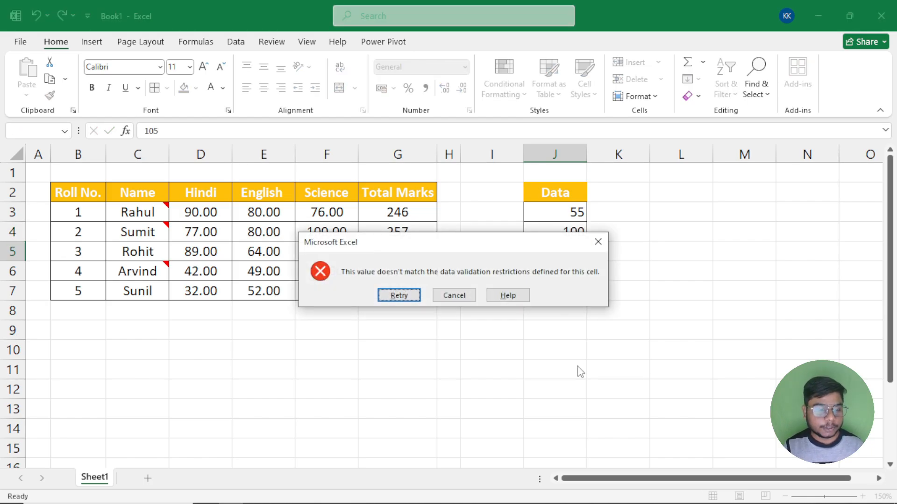
left_click(437, 296)
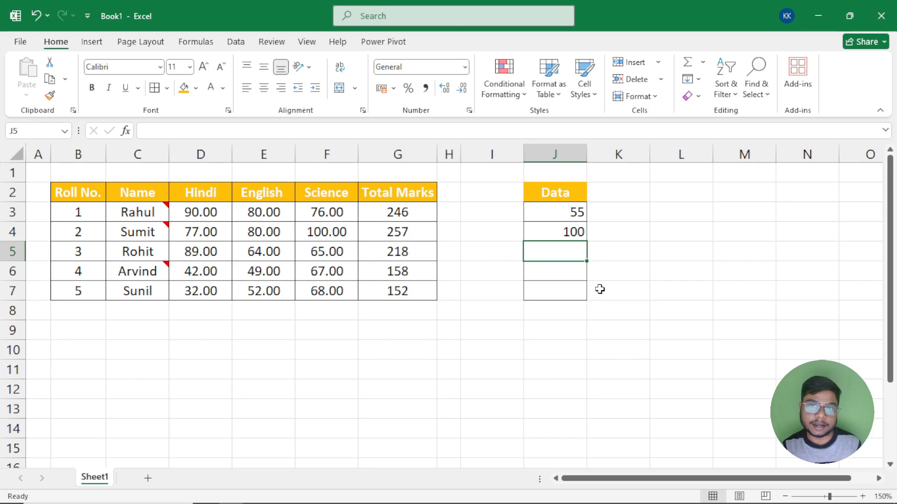
Undo the test entries, Data heading, borders and validation pastes in the area beside the marks table, and end copy mode.
key("ctrl+z")
key("ctrl+z")
key("ctrl+z")
key("ctrl+z")
key("ctrl+z")
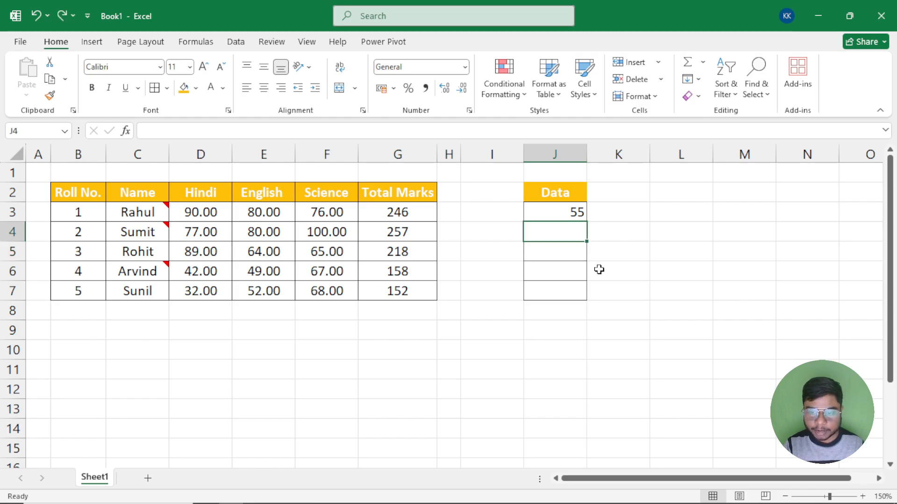
key("ctrl+z")
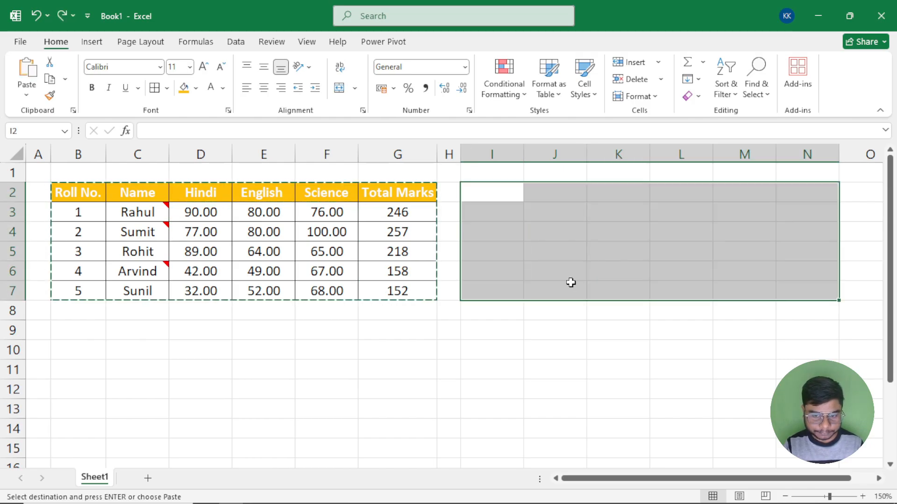
key("Escape")
Set the data validation of the marks table B2:G7 to Any value, declining to extend the existing validation.
left_click_drag(56, 190, 405, 290)
left_click_drag(210, 210, 351, 292)
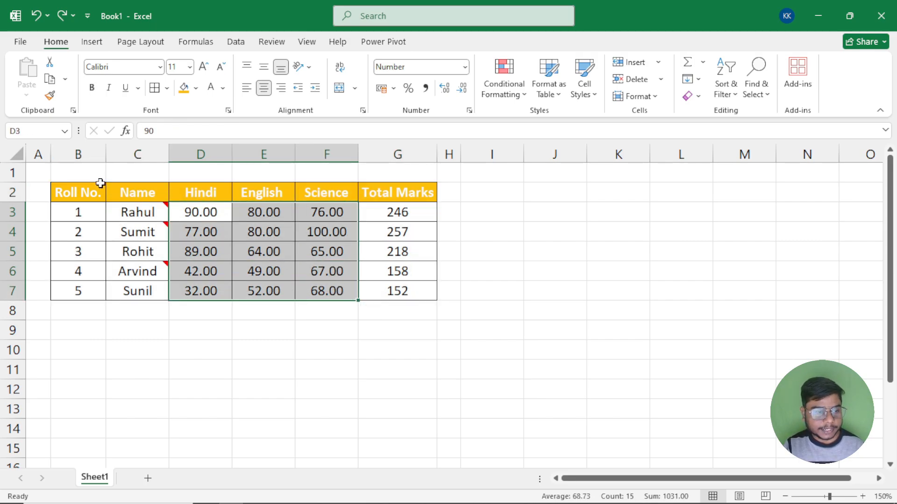
left_click_drag(100, 184, 414, 288)
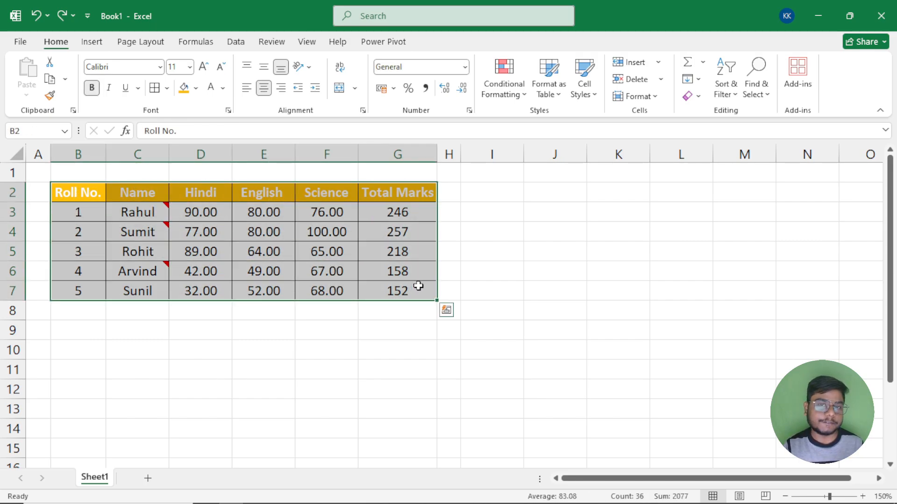
left_click(236, 43)
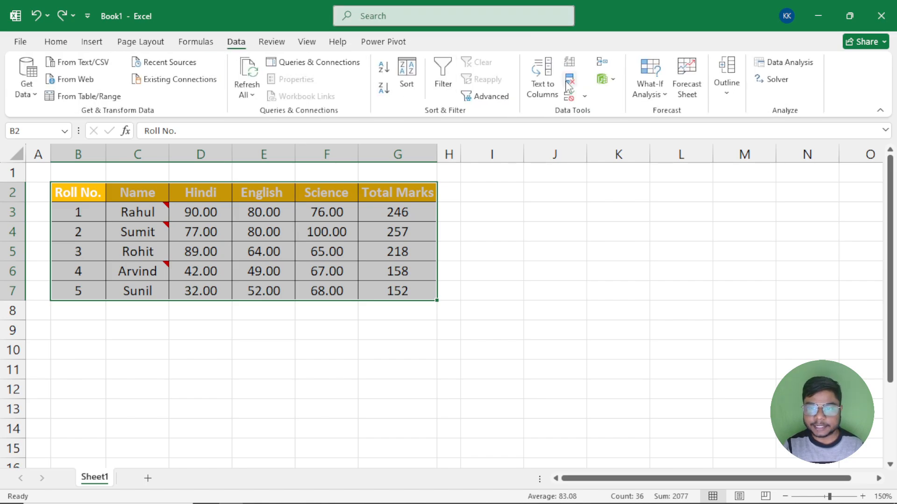
left_click(571, 97)
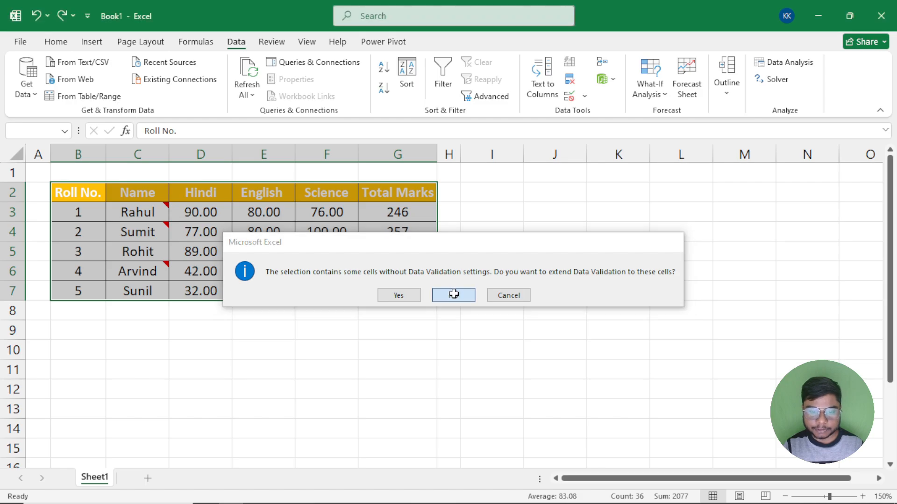
left_click(453, 294)
left_click_drag(208, 210, 506, 88)
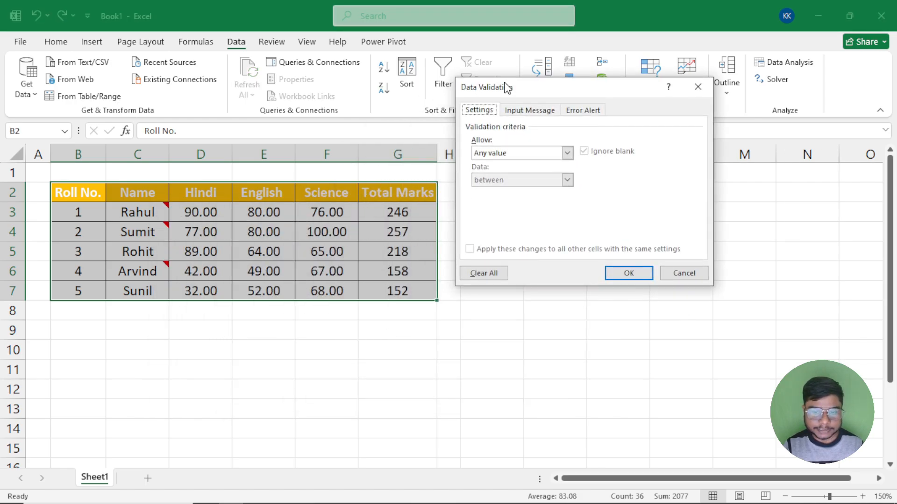
left_click(566, 152)
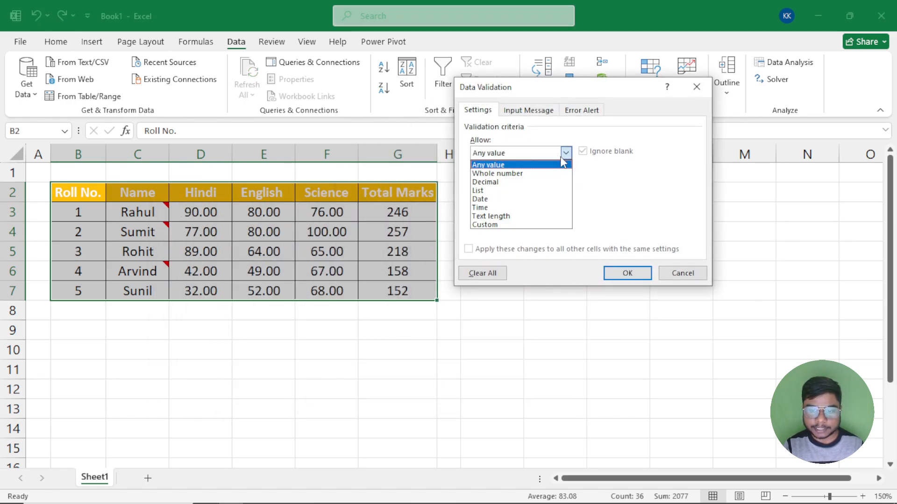
left_click(485, 166)
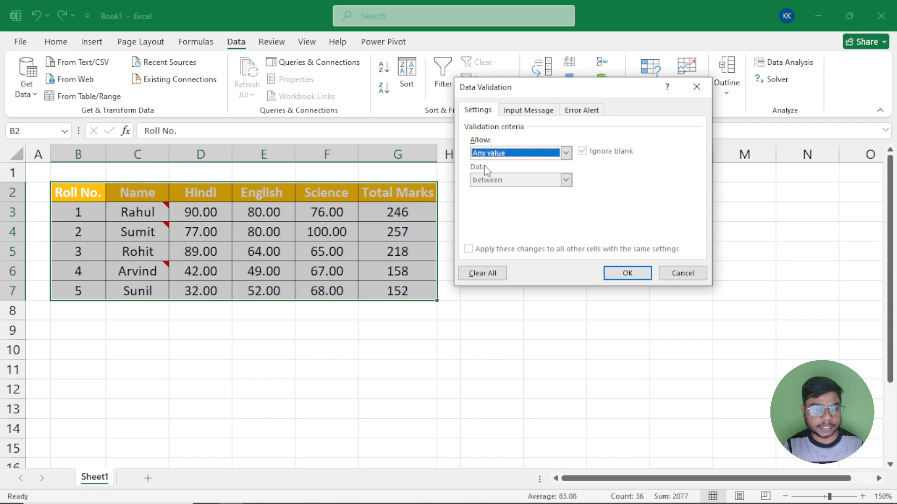
left_click(636, 275)
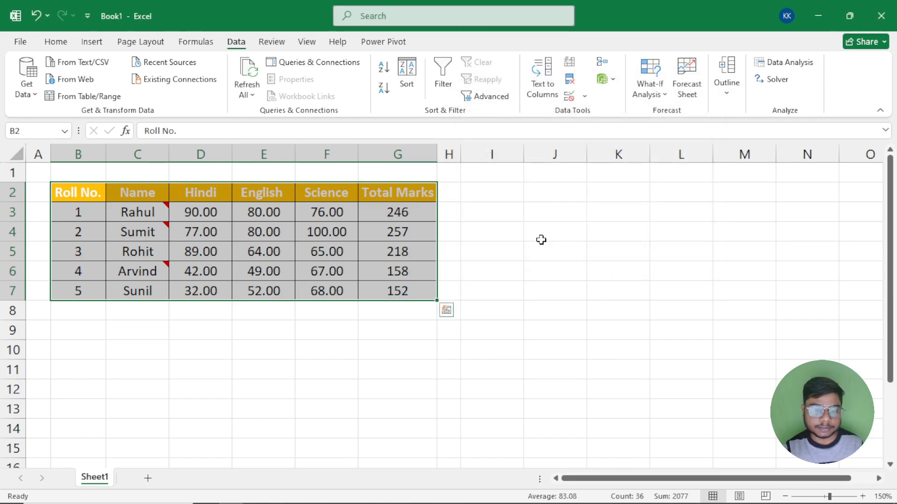
Copy the marks table B2:G7 and paste it at I2 using the Paste Special option All using Source theme.
key("ctrl+c")
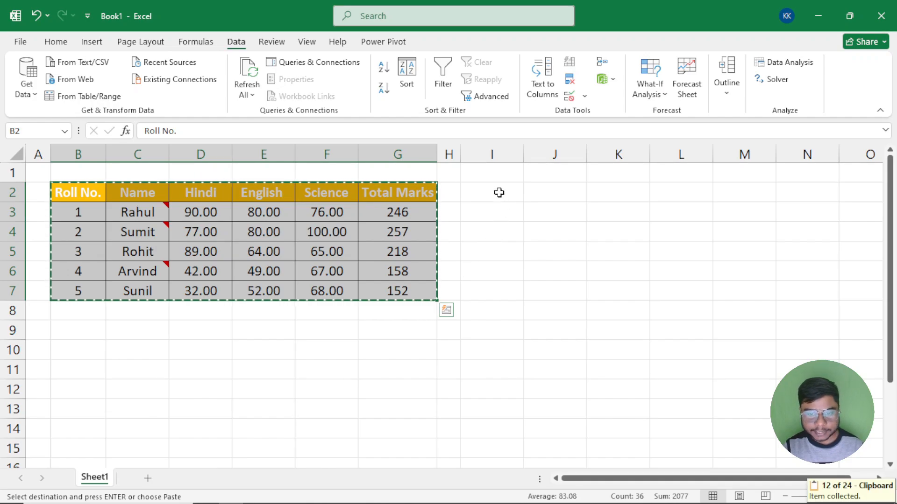
left_click(497, 192)
left_click(55, 42)
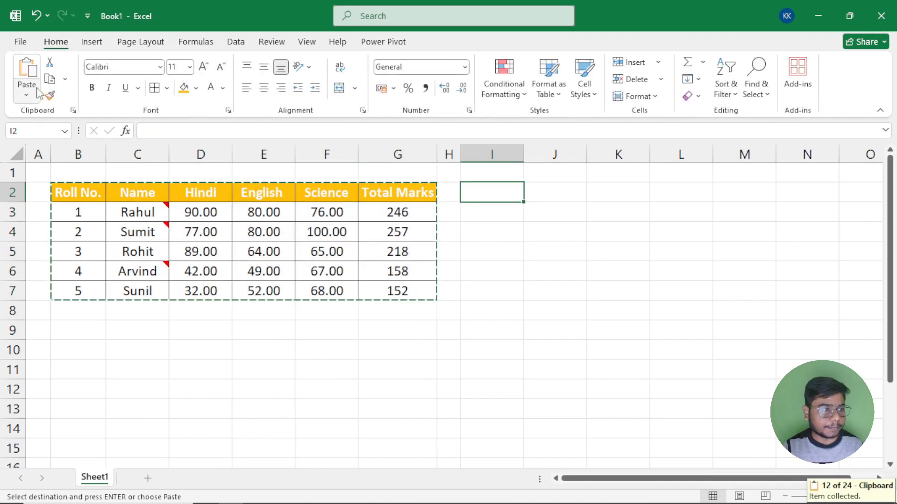
left_click(27, 95)
left_click(58, 253)
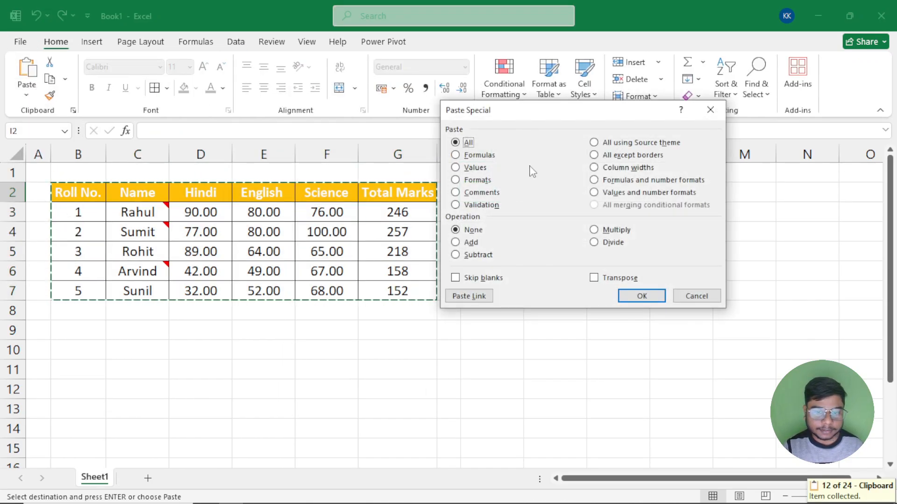
left_click_drag(621, 115, 436, 239)
left_click(537, 206)
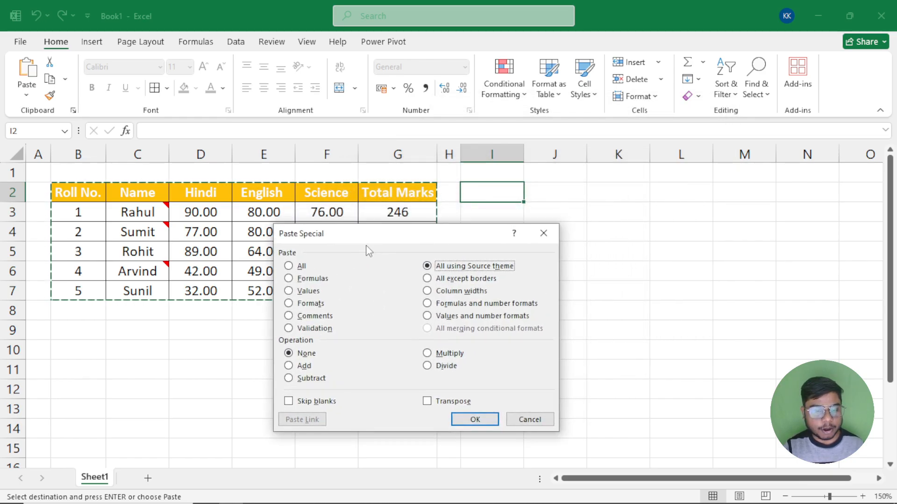
left_click(487, 424)
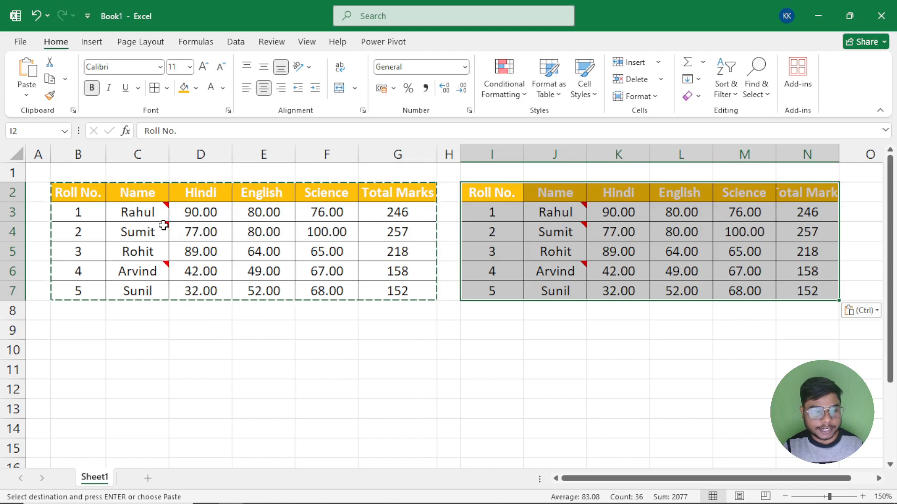
Inspect a name cell and a Total Marks formula in the pasted table, and undo the paste.
left_click(570, 213)
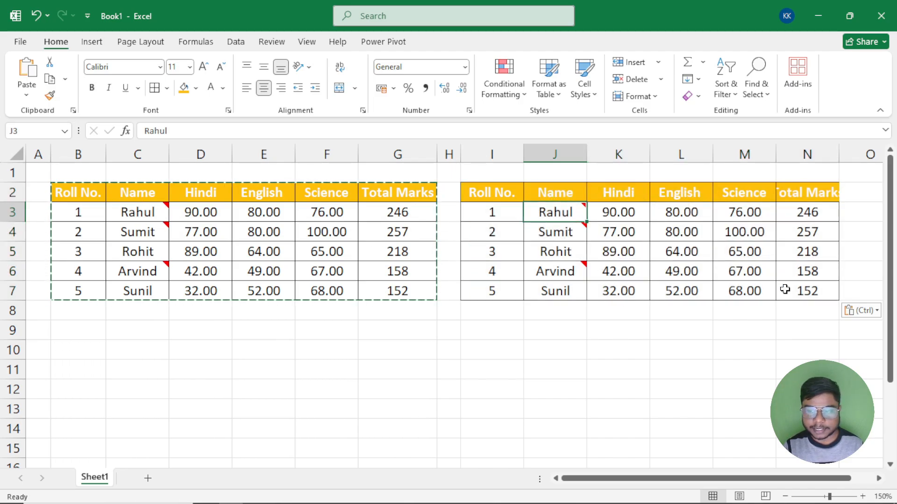
left_click(806, 225)
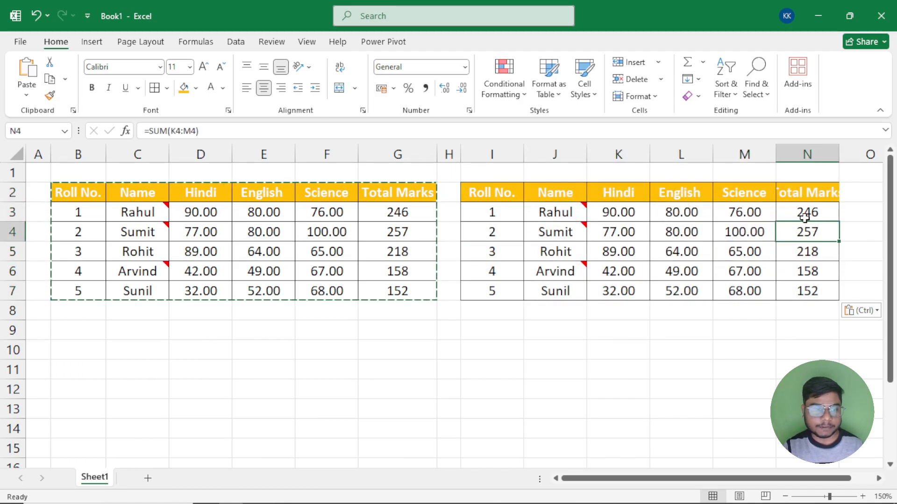
left_click(566, 213)
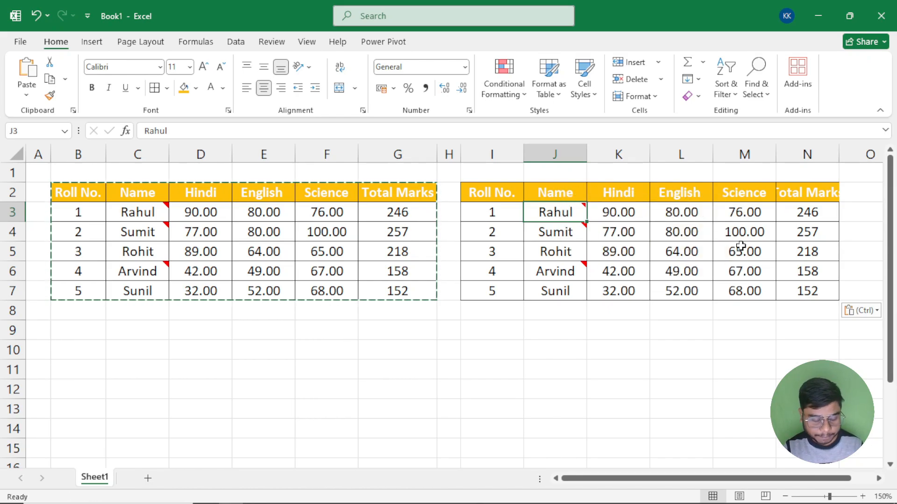
key("ctrl+z")
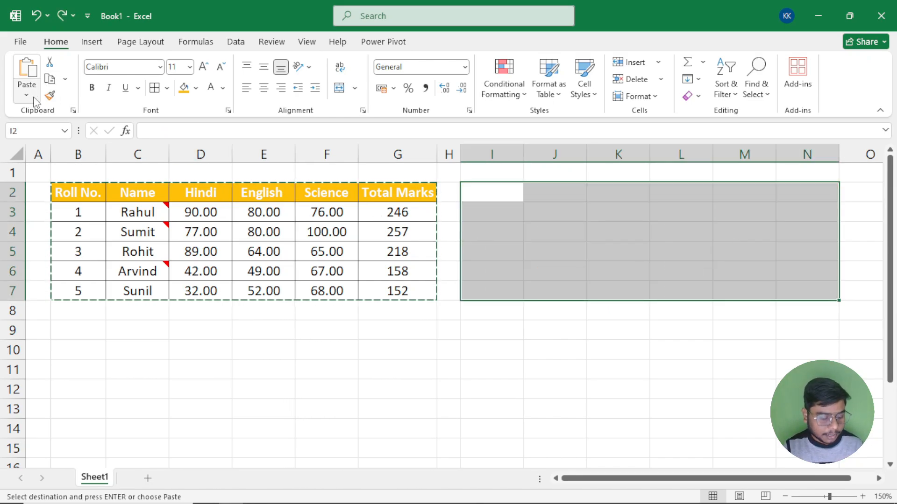
Paste the copied marks table at I2 with the Paste Special option All except borders, and end copy mode.
key("ctrl+alt+v")
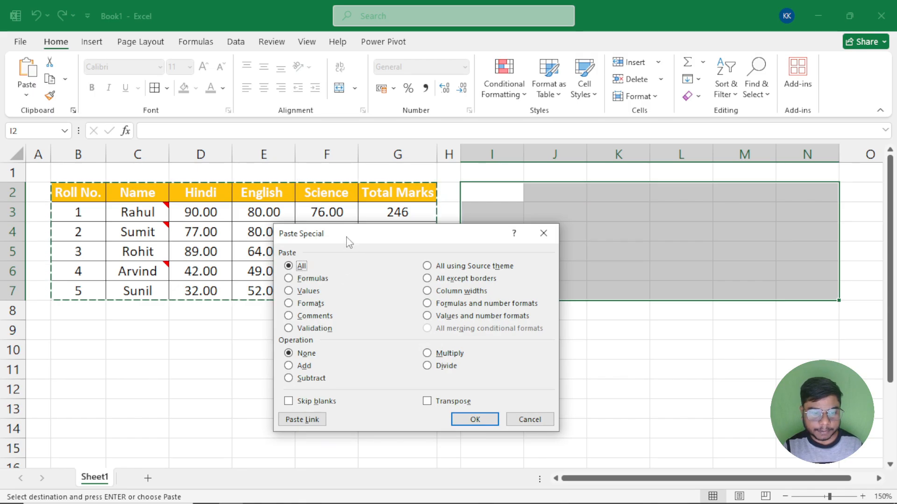
left_click_drag(348, 239, 234, 112)
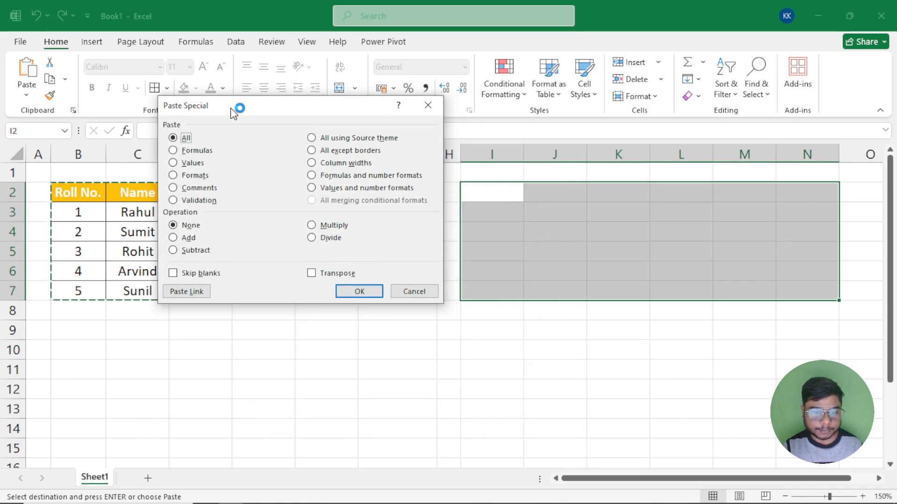
left_click(321, 152)
left_click_drag(329, 111, 335, 303)
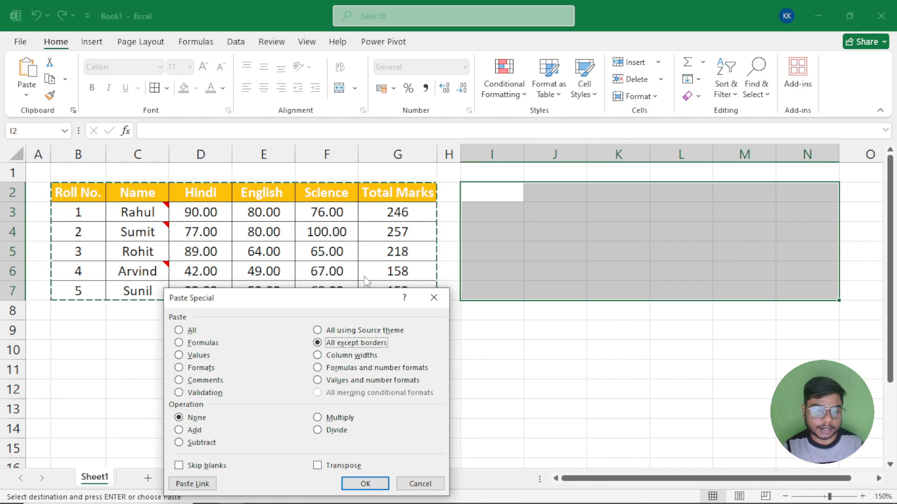
left_click_drag(365, 305, 371, 159)
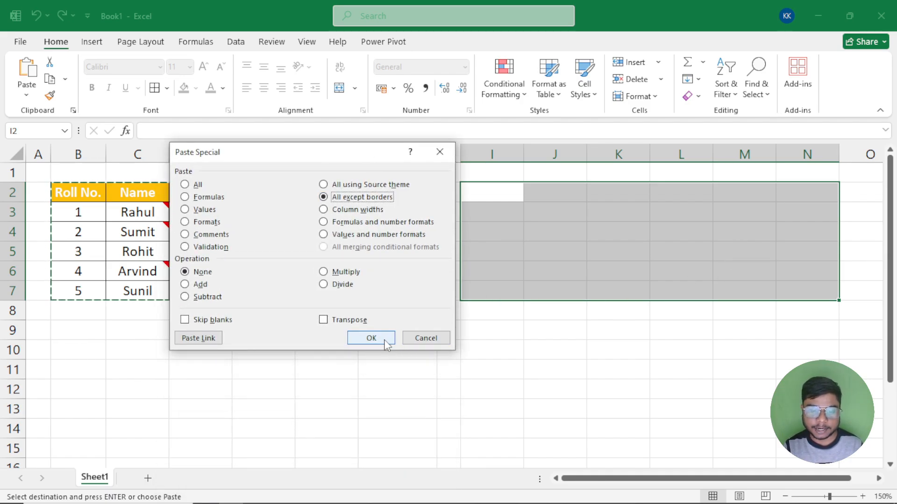
left_click(372, 338)
left_click_drag(654, 265, 641, 273)
left_click(336, 246)
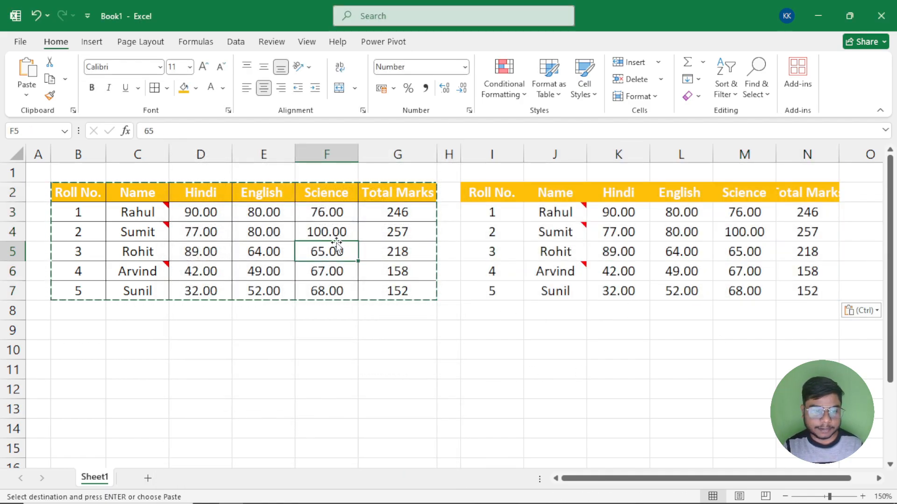
key("Escape")
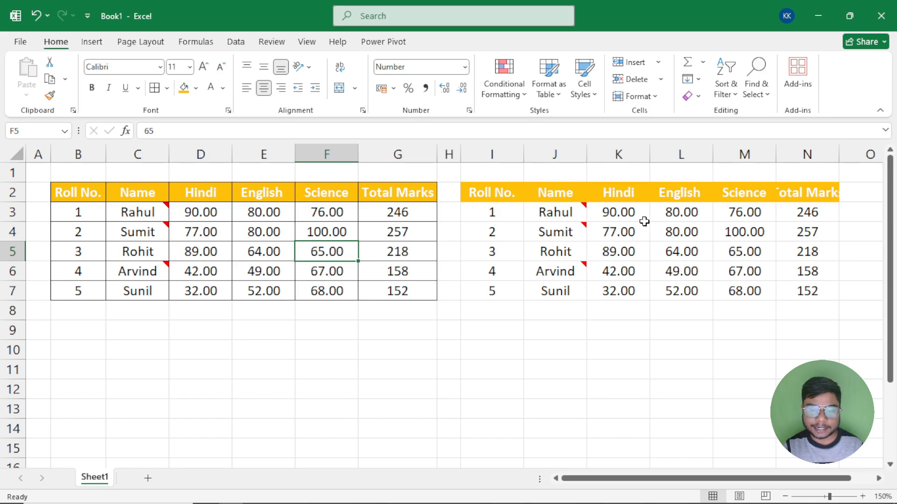
Inspect the borders, a marks cell and a Total Marks formula in the pasted table.
left_click_drag(490, 198, 745, 235)
left_click(682, 291)
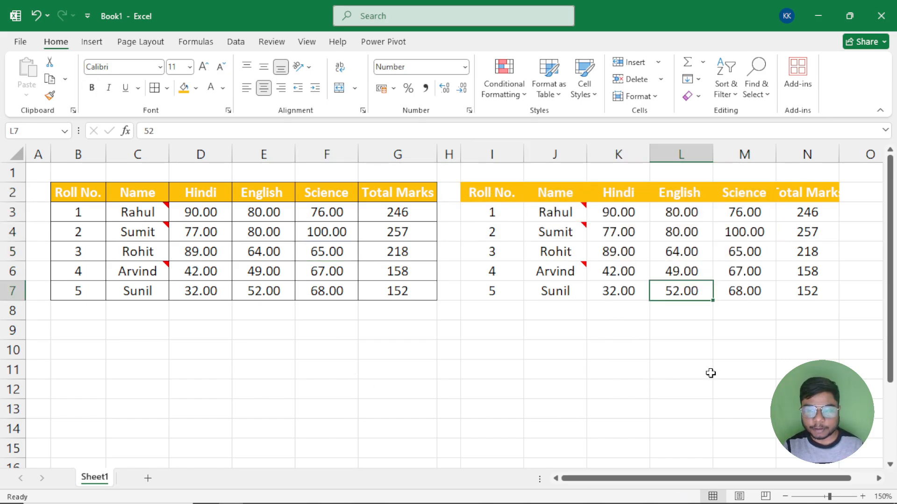
left_click(826, 232)
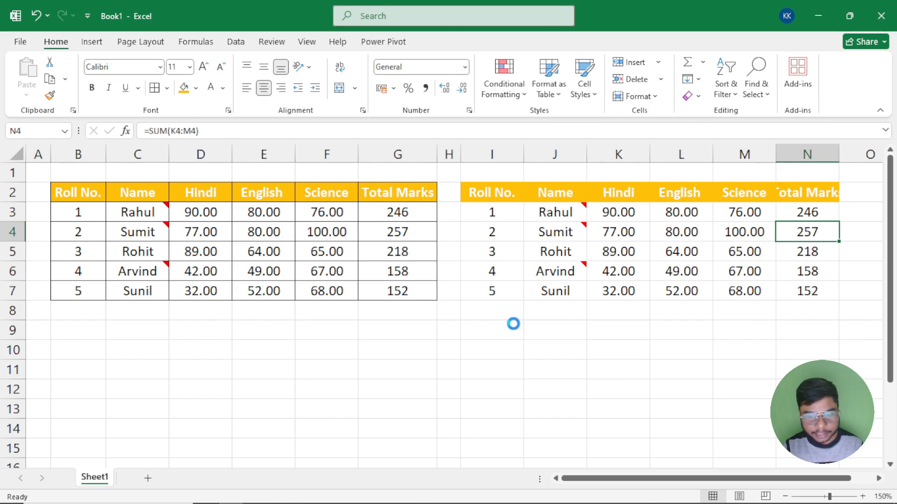
key("ctrl+alt+v")
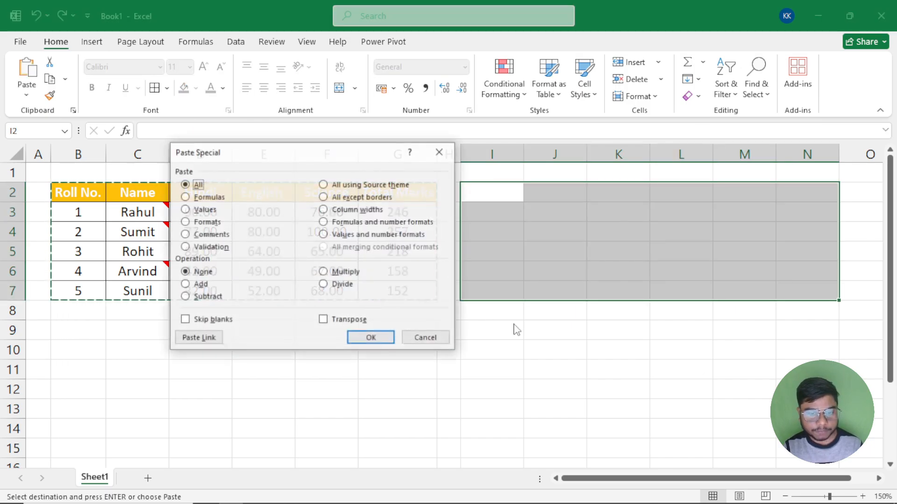
left_click_drag(301, 159, 288, 77)
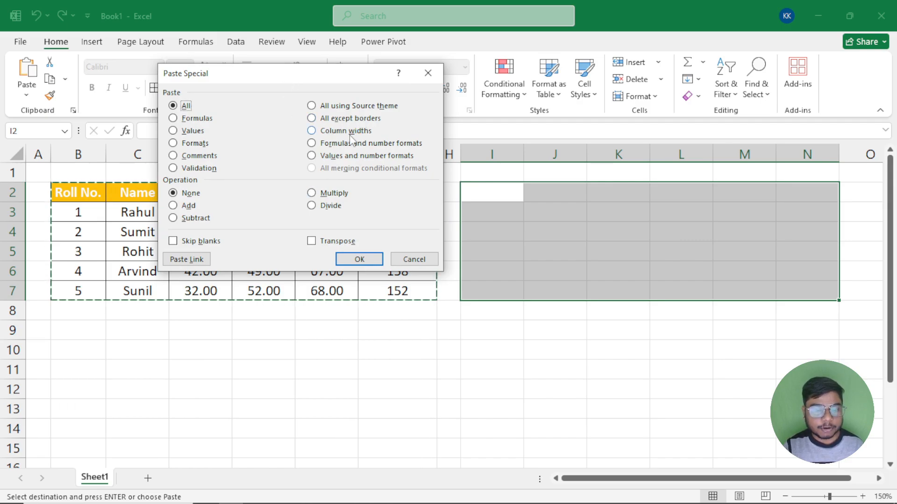
left_click(427, 75)
key("Escape")
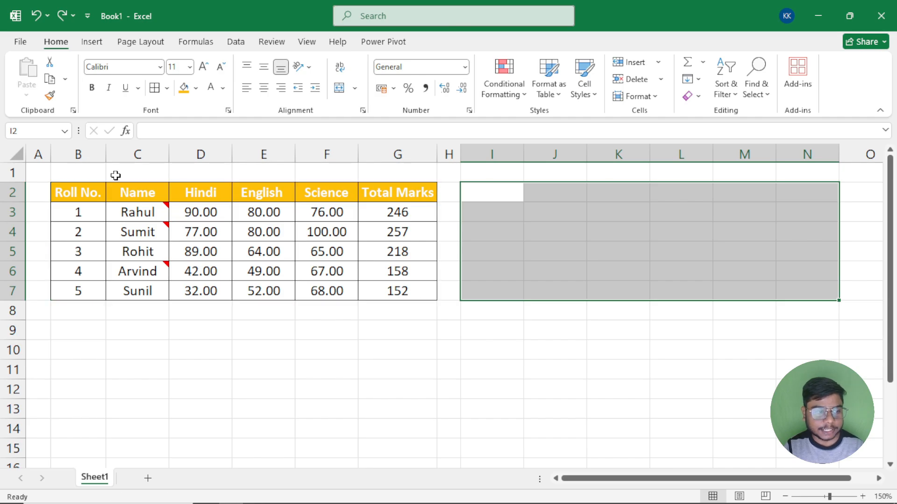
left_click(590, 223)
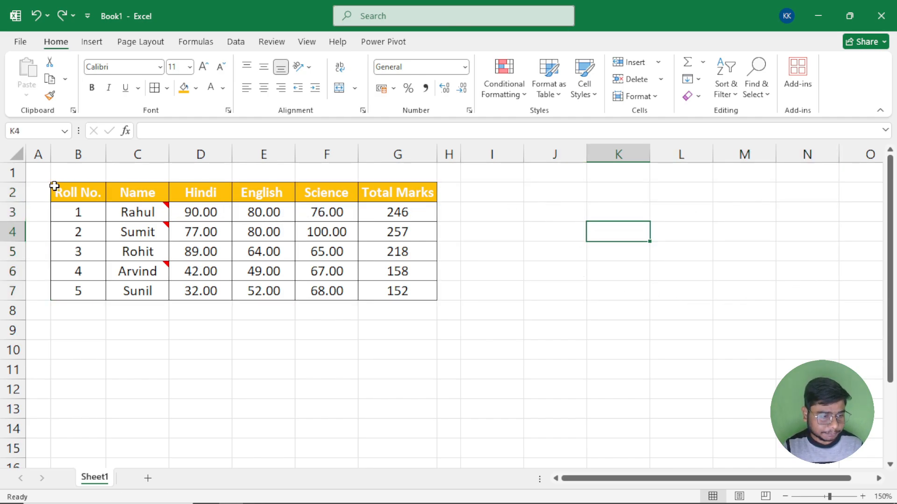
Copy the marks table B2:G7, paste it normally at I2 and end copy mode.
left_click_drag(55, 186, 429, 277)
key("ctrl+c")
left_click(521, 189)
key("ctrl+v")
key("Escape")
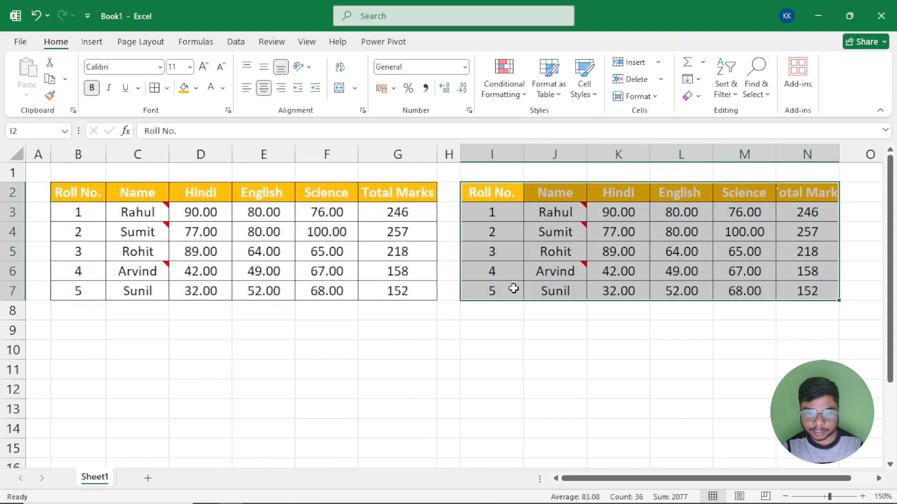
AutoFit the Name, Hindi, English and Science columns, C to F, of the original marks table.
left_click(390, 313)
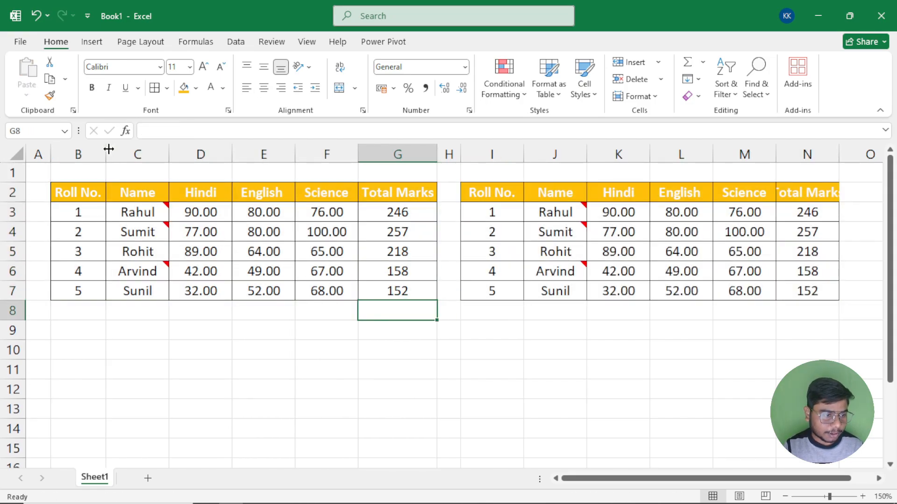
double_click(168, 153)
double_click(216, 153)
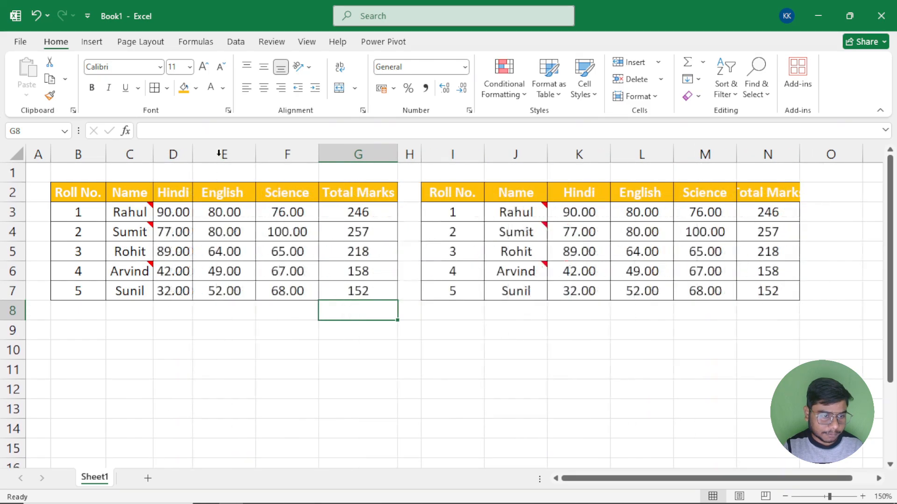
double_click(255, 154)
double_click(308, 153)
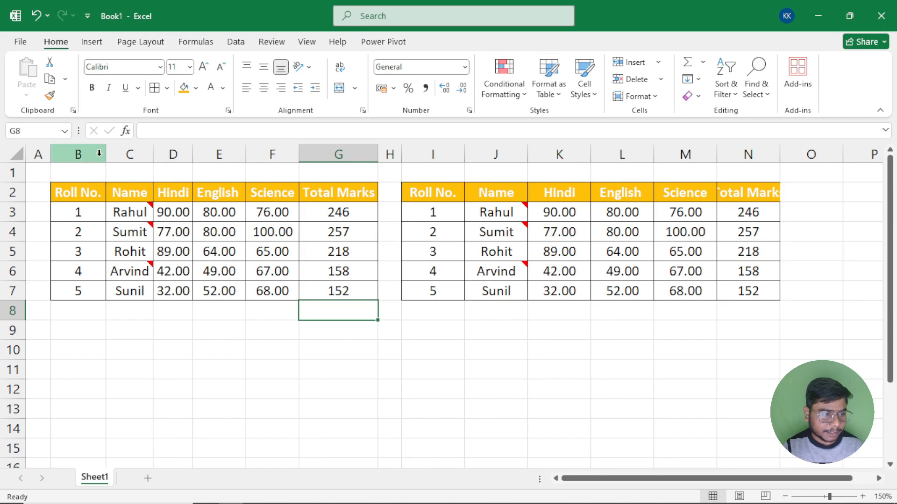
Narrow the Roll No. column B to about half its width and roughly double the width of the English column E.
left_click_drag(106, 153, 77, 153)
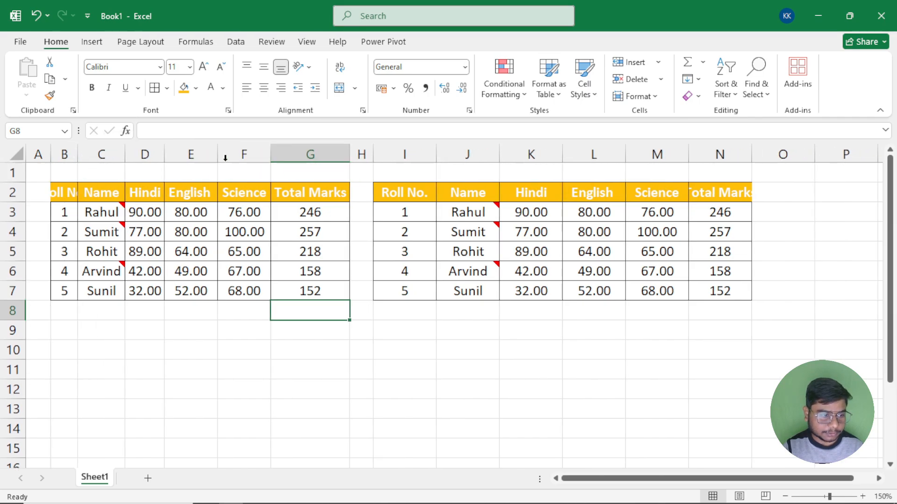
mouse_move(349, 154)
left_mouse_down()
mouse_move(327, 155)
mouse_move(359, 156)
mouse_move(365, 146)
mouse_move(349, 148)
left_mouse_up()
left_click_drag(218, 156, 264, 156)
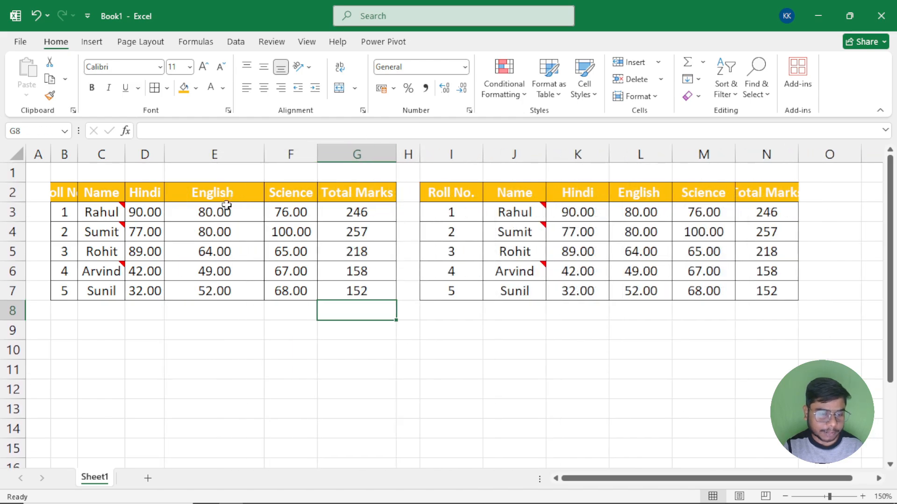
Copy the original marks table B2:G7 and paste only its column widths onto the second table I2:N7.
left_click_drag(59, 194, 374, 287)
left_click(214, 251)
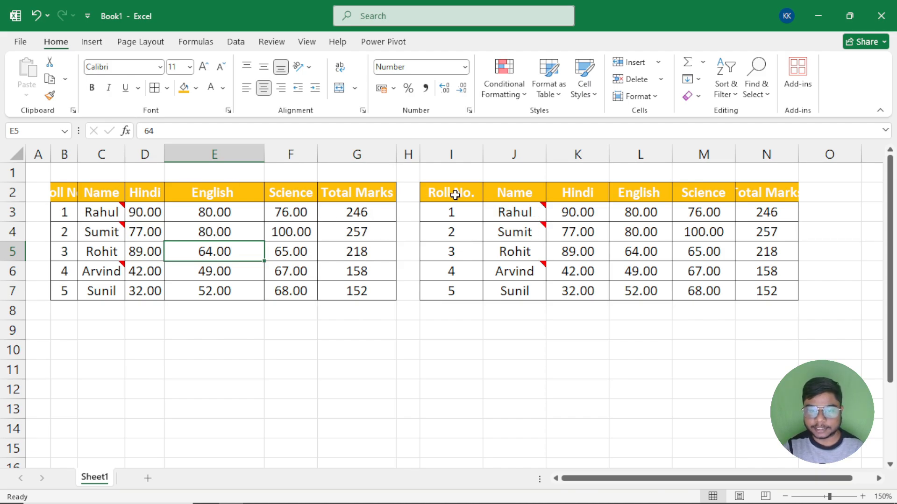
left_click_drag(456, 195, 752, 290)
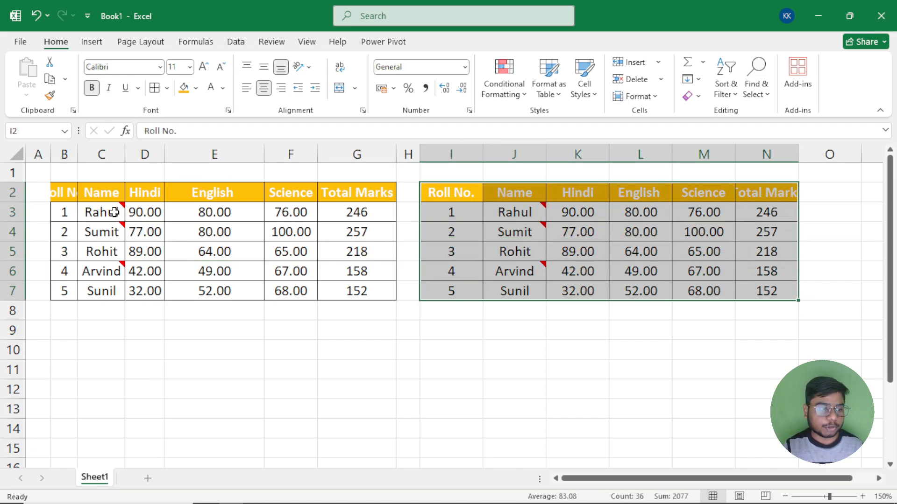
left_click_drag(70, 194, 386, 294)
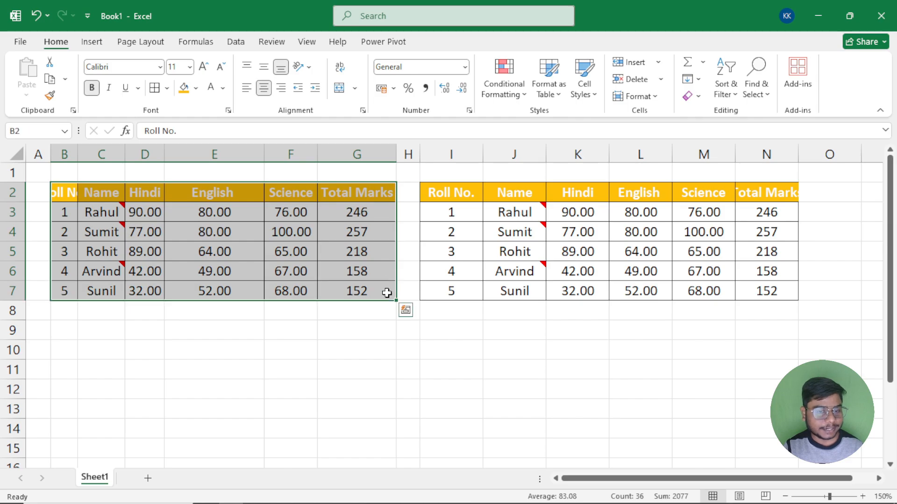
key("ctrl+c")
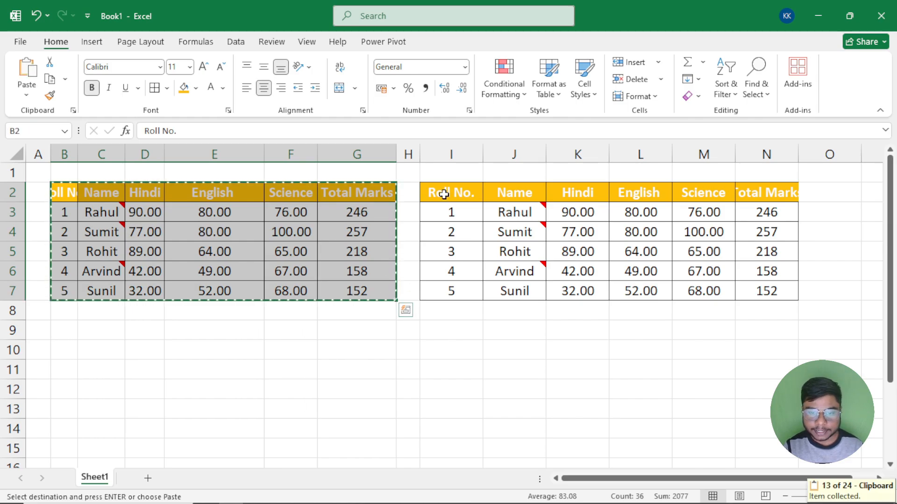
left_click_drag(444, 194, 761, 291)
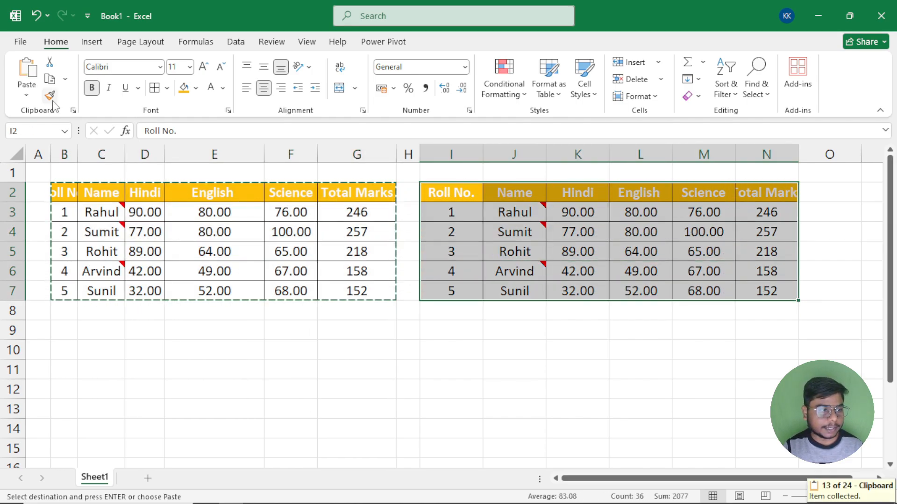
left_click(27, 95)
left_click(43, 255)
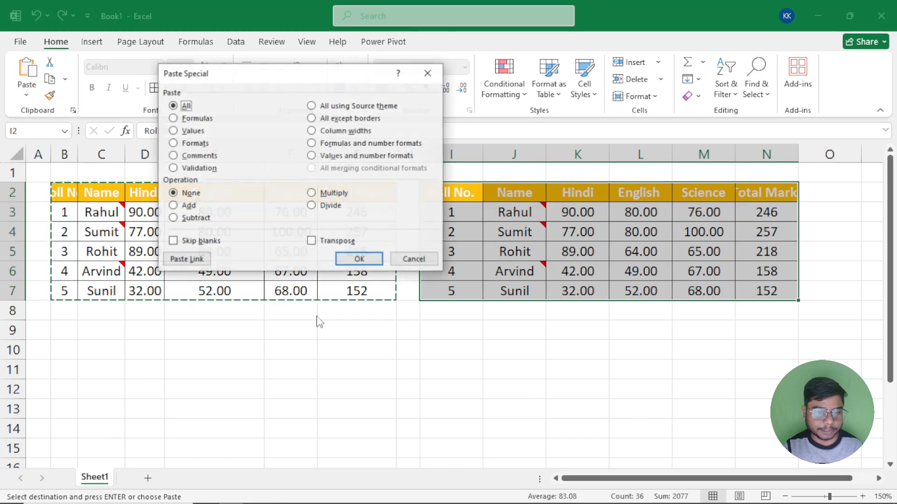
left_click(331, 134)
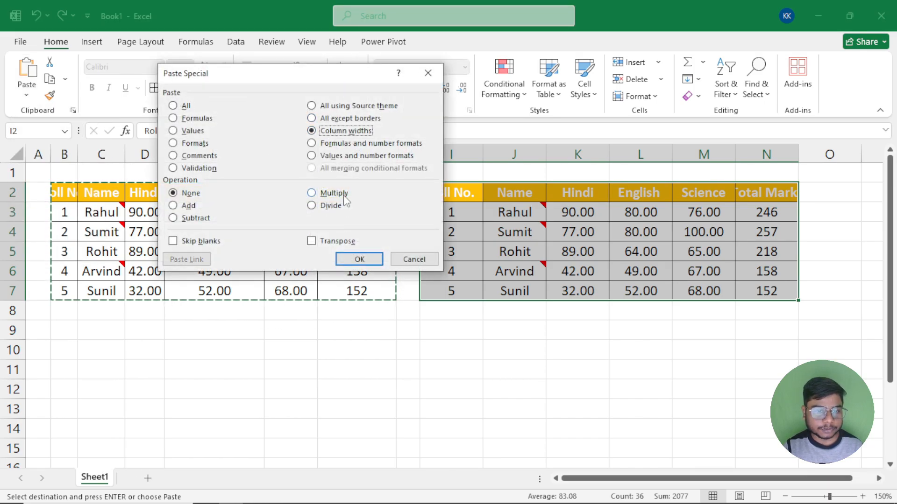
left_click(369, 260)
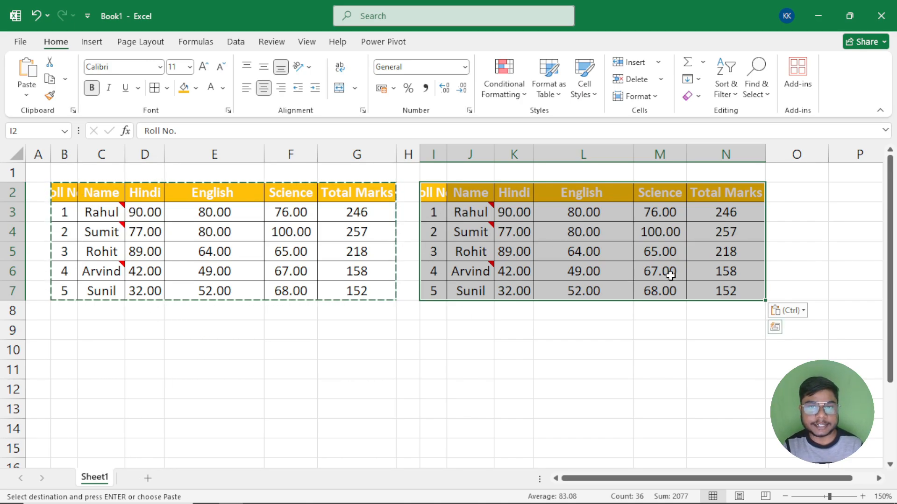
Undo the column widths paste and delete columns I to N containing the second table.
key("ctrl+z")
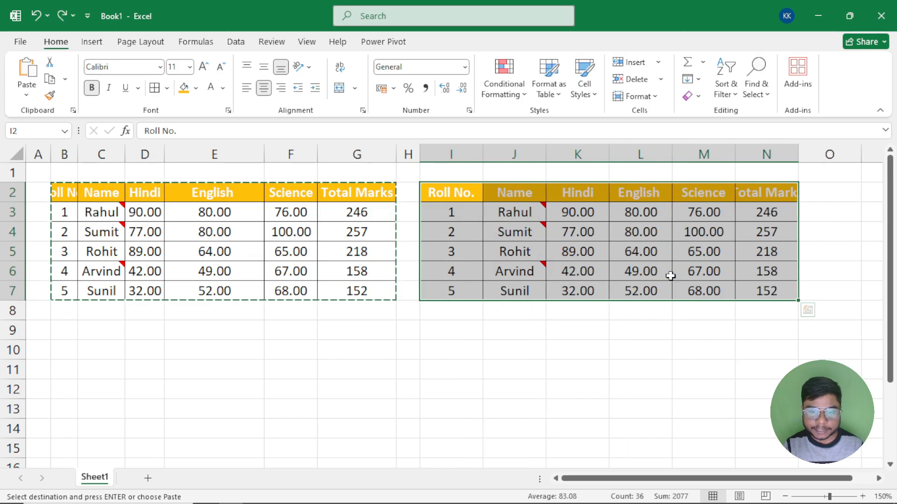
left_click_drag(474, 154, 750, 177)
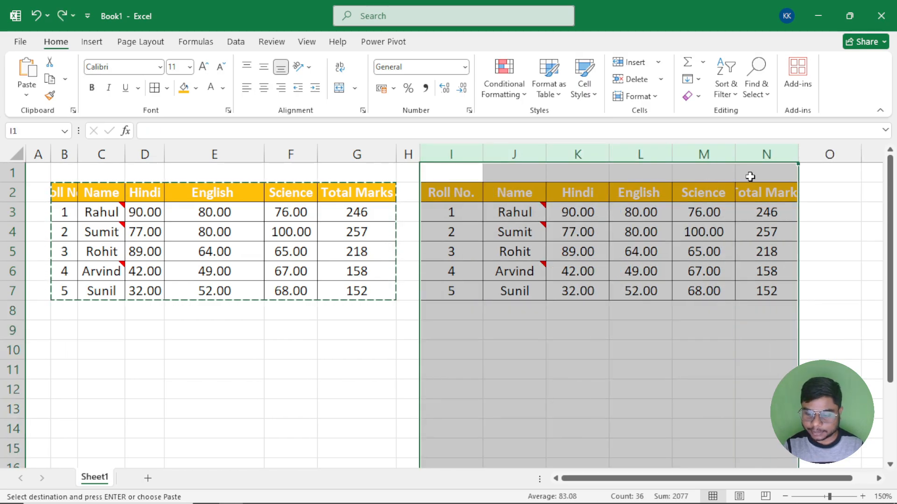
key("ctrl+minus")
left_click(560, 246)
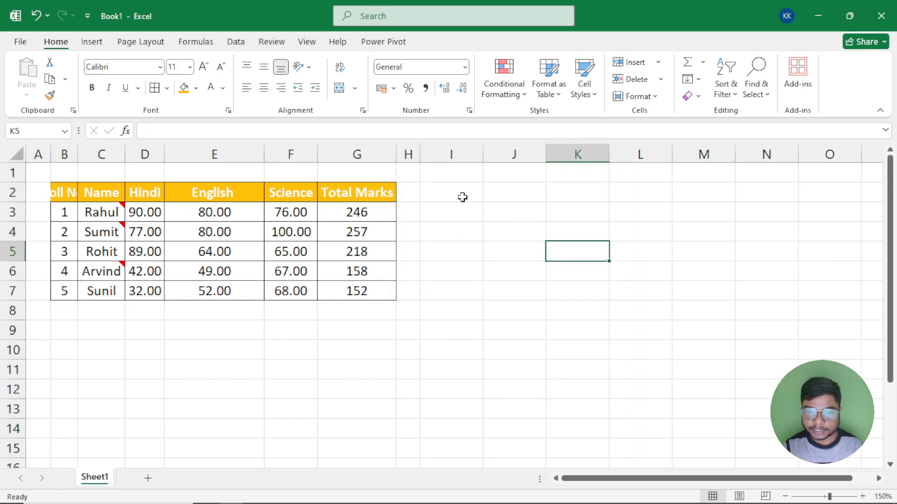
Copy the marks table B2:G7 and apply only its column widths to the empty area starting at I2.
left_click_drag(462, 197, 768, 290)
left_click(741, 366)
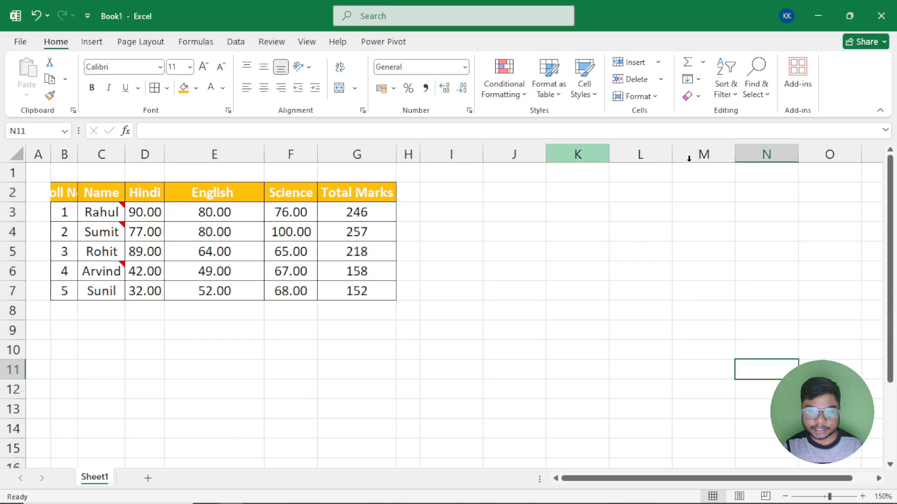
left_click_drag(69, 201, 347, 286)
key("ctrl+c")
left_click(458, 201)
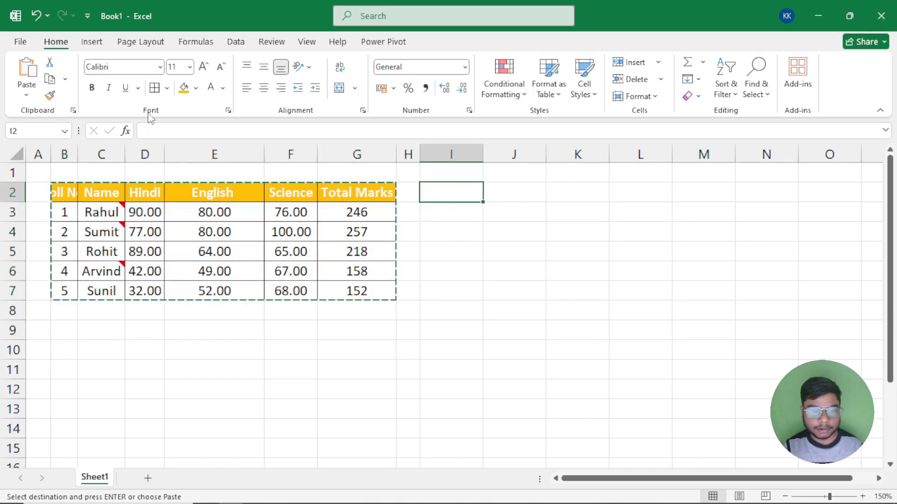
key("ctrl+alt+v")
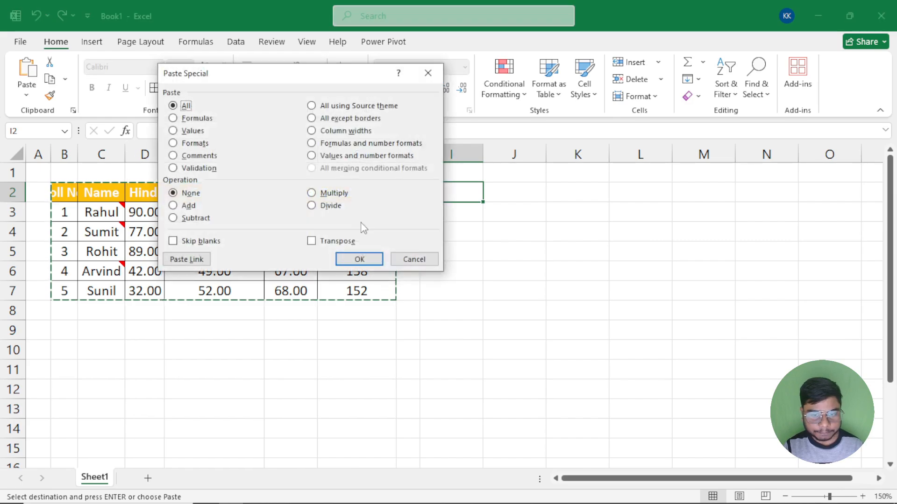
left_click(326, 132)
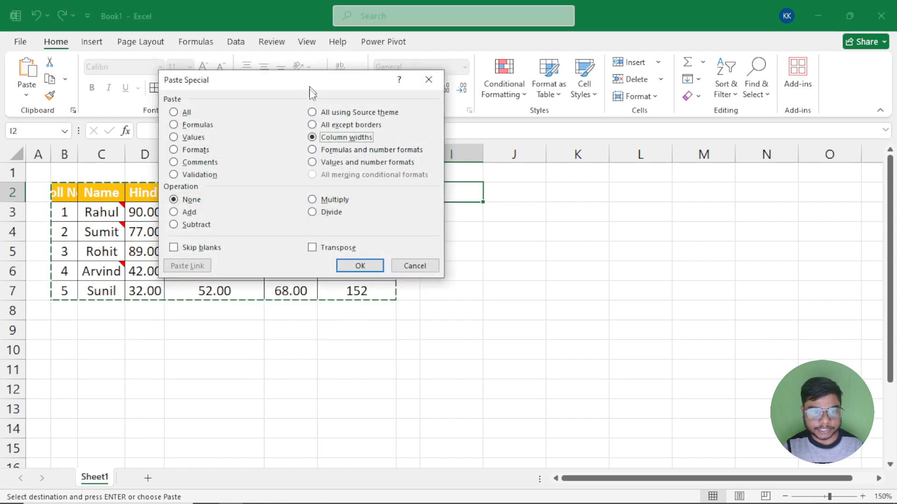
left_click_drag(308, 83, 244, 307)
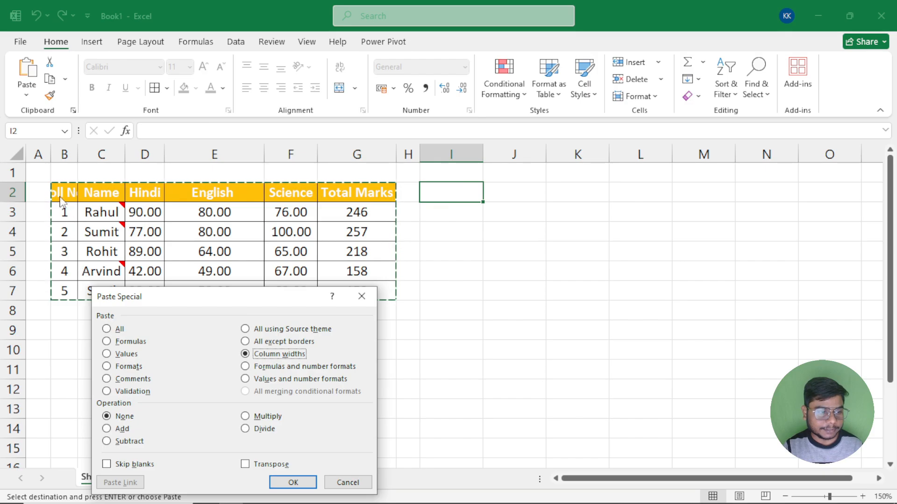
left_click(294, 483)
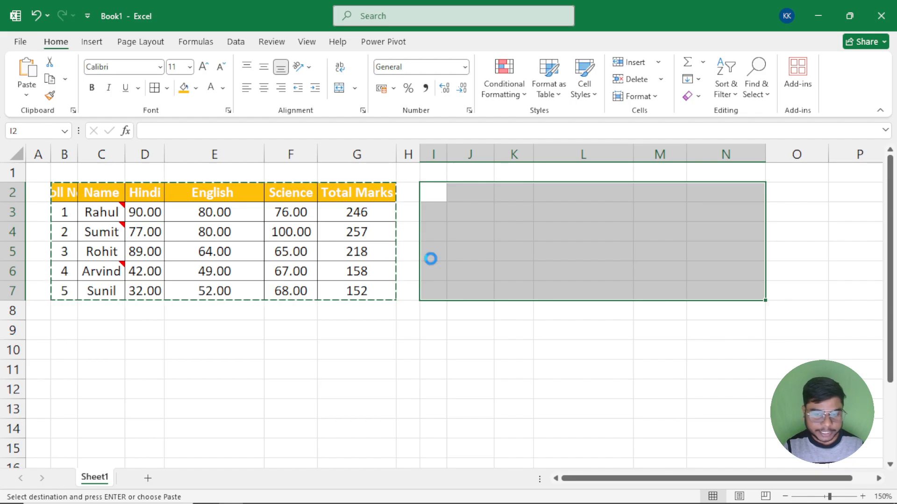
Undo the last column widths paste and autofit columns B to G of the marks table.
key("ctrl+z")
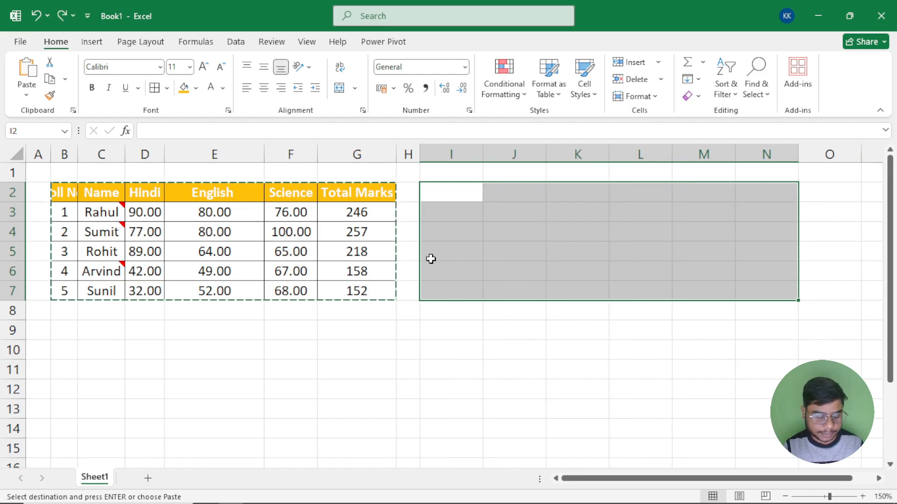
double_click(78, 154)
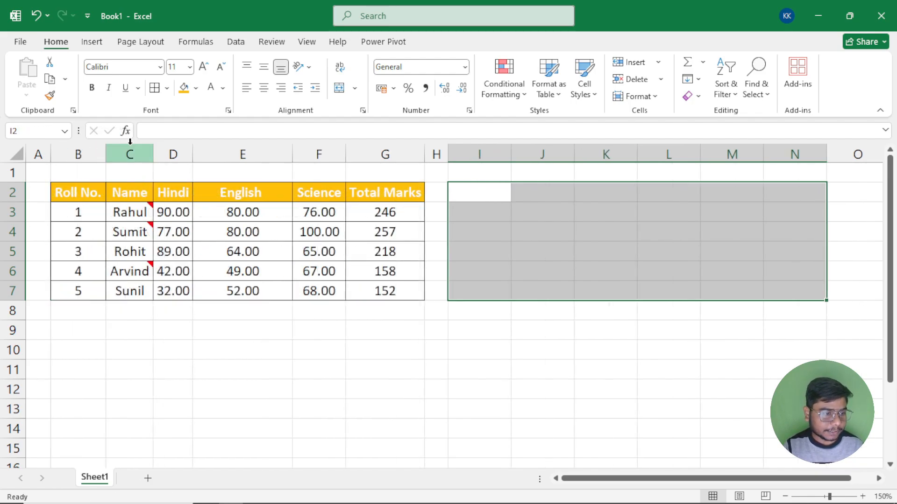
double_click(152, 153)
double_click(192, 159)
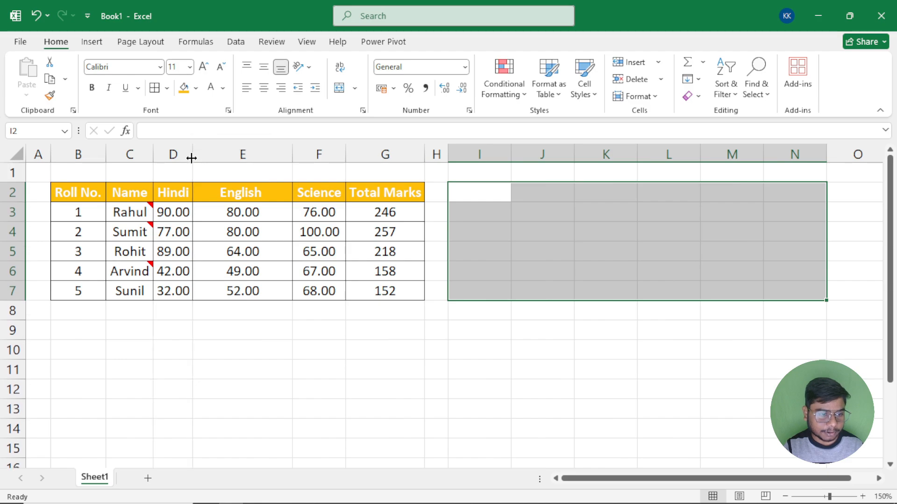
double_click(293, 154)
double_click(299, 153)
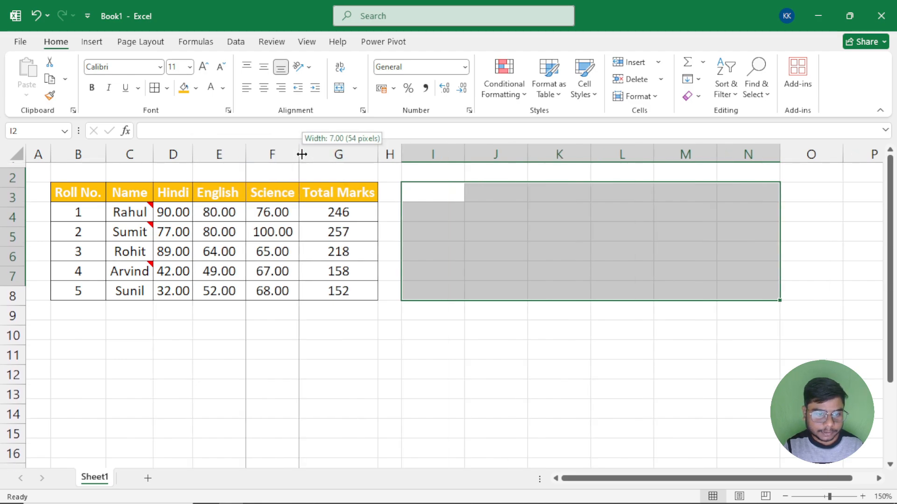
double_click(378, 149)
Copy the marks table B2:G7 and paste it at I2 using the All option of Paste Special.
left_click_drag(78, 192, 337, 288)
key("ctrl+c")
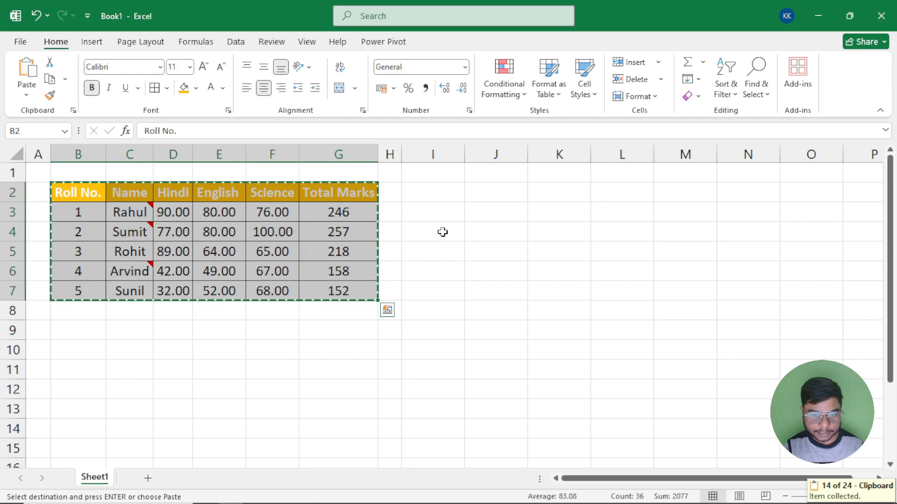
left_click(432, 196)
key("ctrl+alt+v")
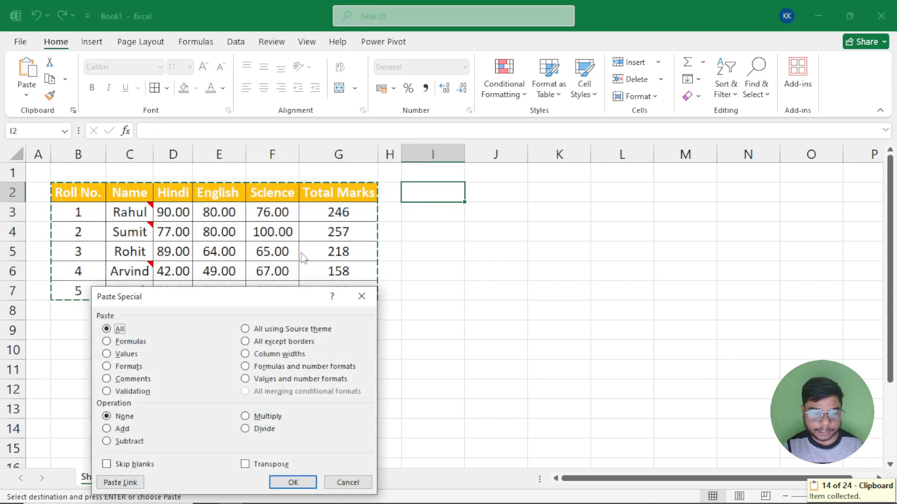
left_click_drag(275, 296, 238, 171)
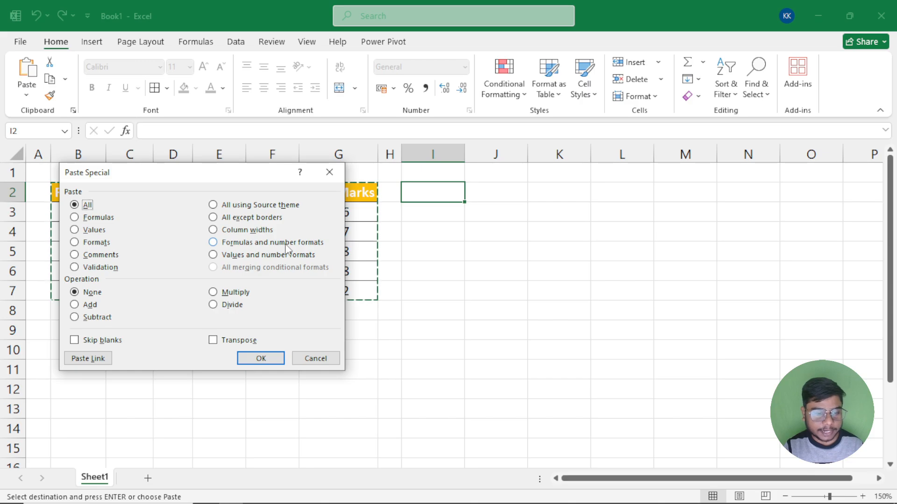
left_click_drag(258, 178, 599, 169)
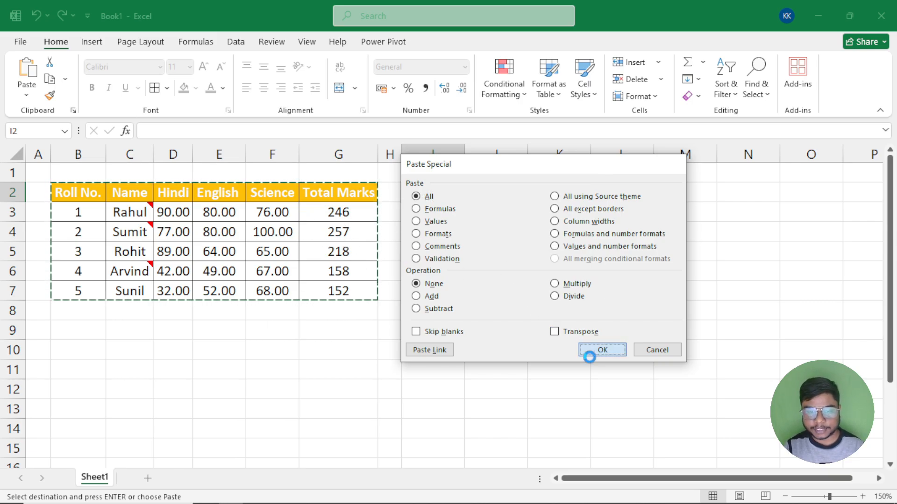
left_click(591, 351)
Check the pasted subject marks K3:M7 and the Total Marks formula in N3, and undo the paste.
left_click(511, 220)
left_click_drag(554, 214, 700, 288)
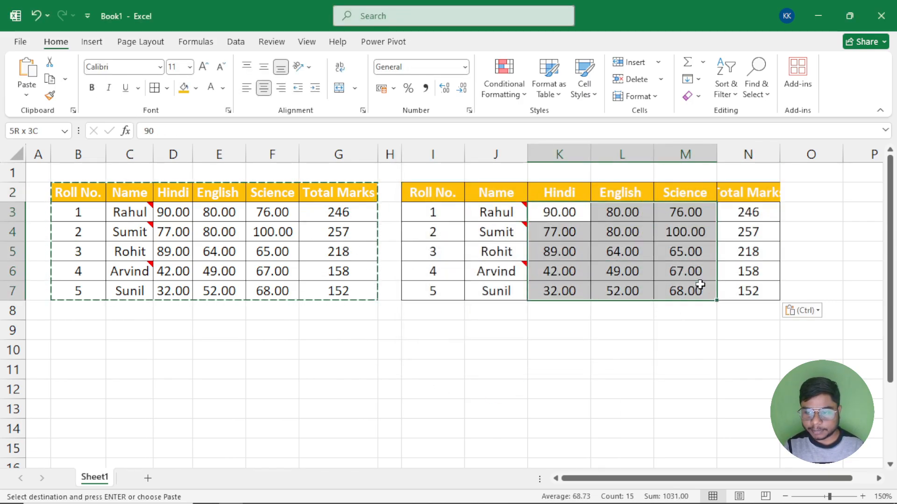
left_click(760, 208)
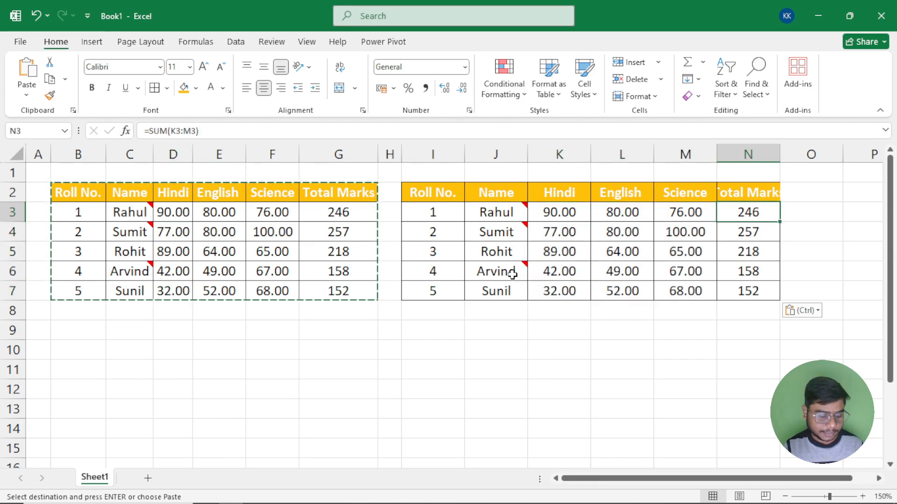
mouse_move(513, 275)
key("ctrl+z")
Paste the copied marks table onto I2:N7 with Paste Special set to Values and number formats.
key("ctrl+alt+v")
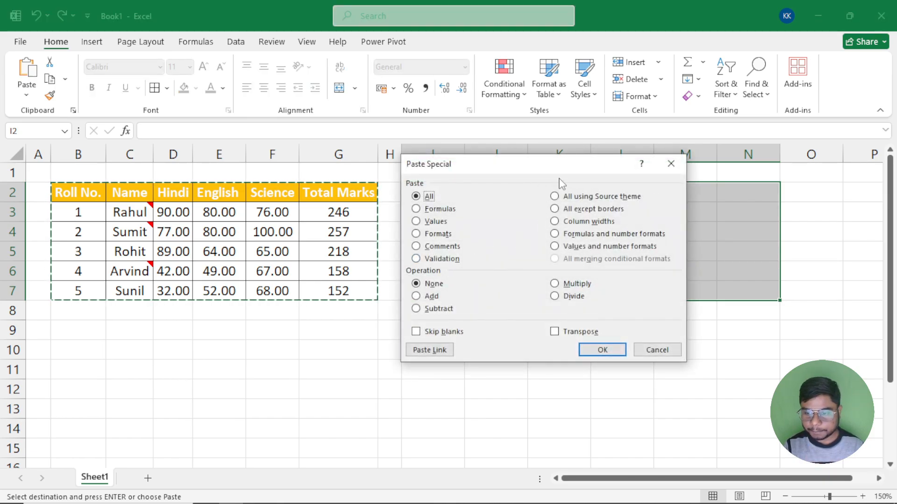
left_click_drag(554, 172, 308, 111)
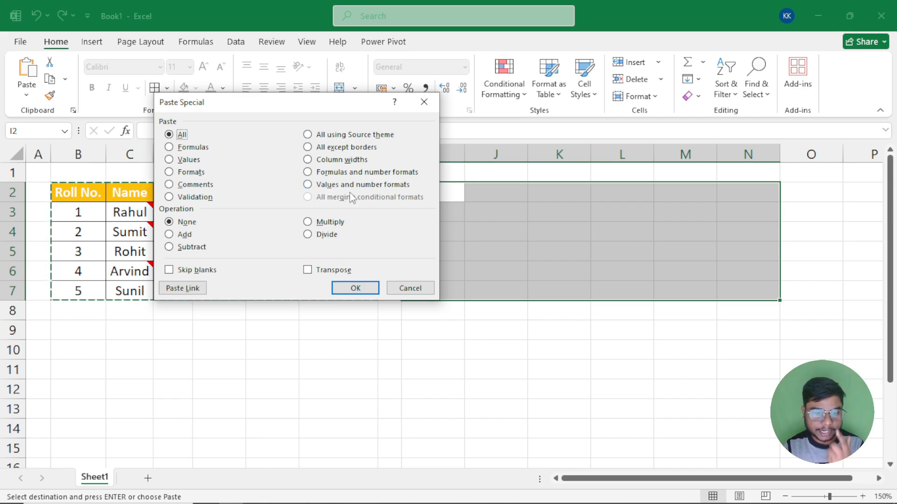
left_click_drag(307, 107, 203, 132)
left_click(260, 216)
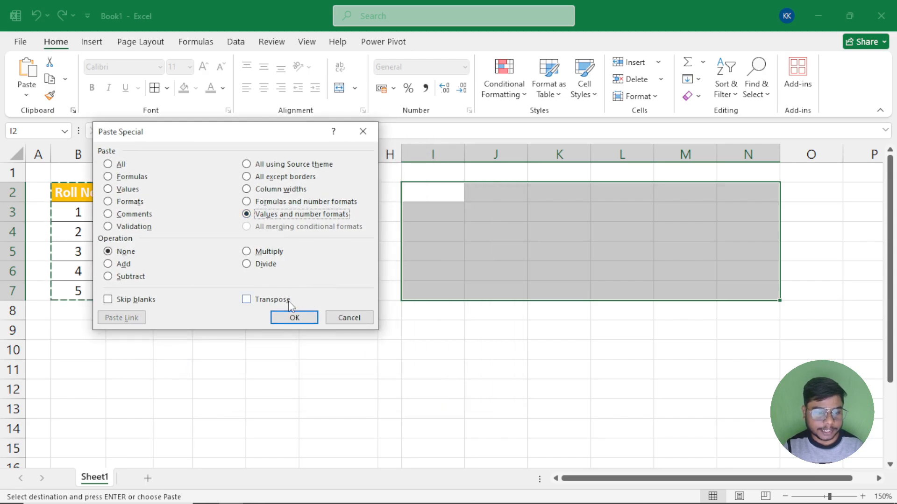
left_click(293, 317)
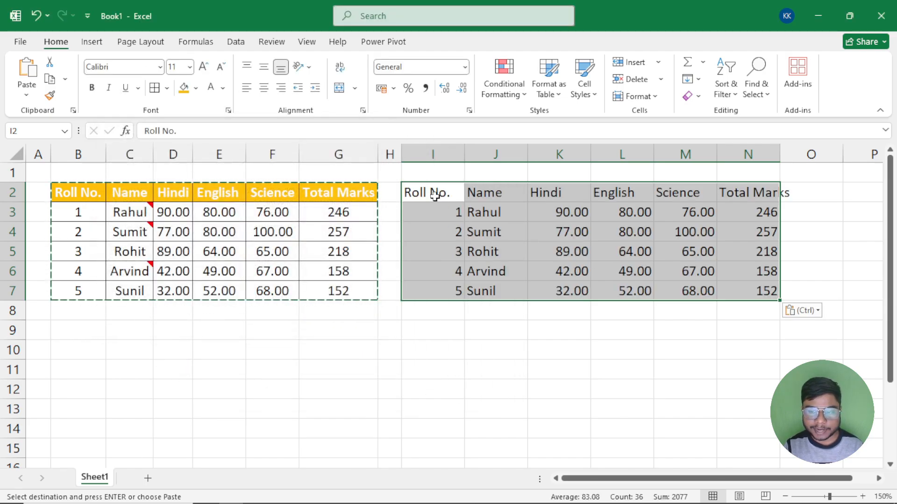
Inspect the pasted marks, compare the Total Marks contents of G3 and N3, and undo the paste.
left_click_drag(433, 194, 711, 282)
left_click(506, 276)
left_click(556, 215)
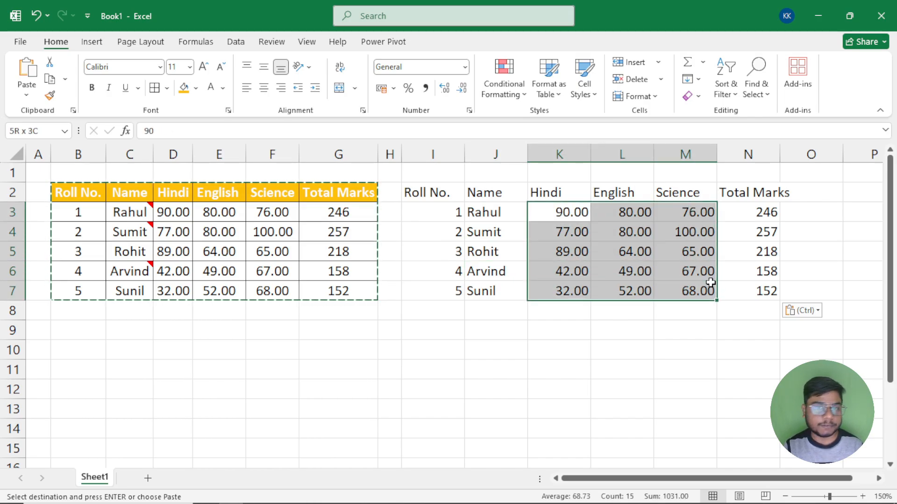
left_click(325, 209)
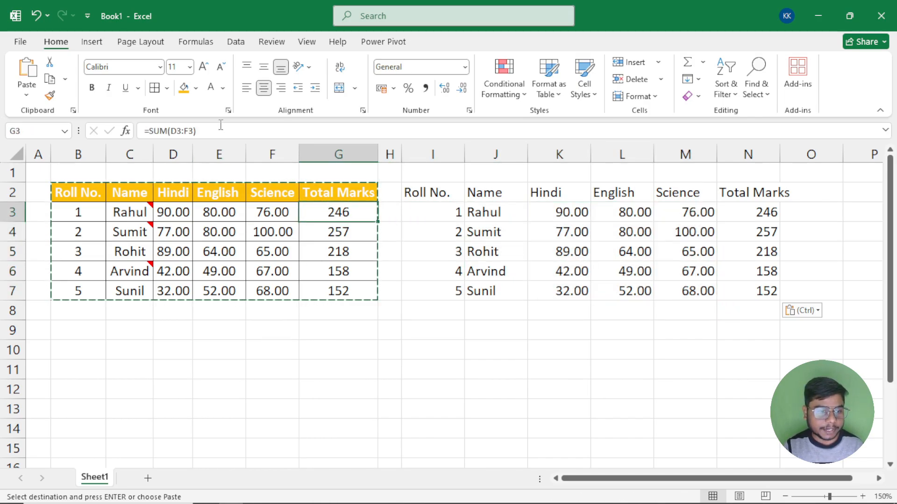
left_click(729, 214)
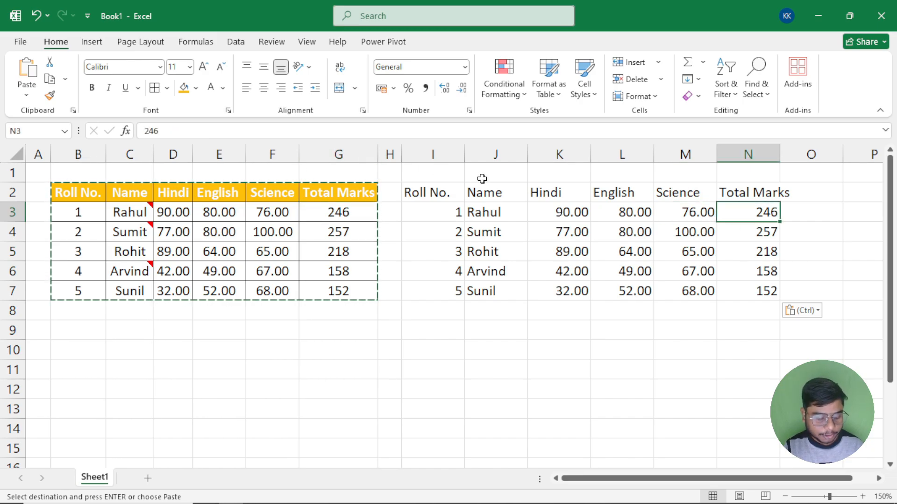
key("ctrl+z")
Paste the marks table onto I2:N7 once more as Values and number formats.
key("ctrl+alt+v")
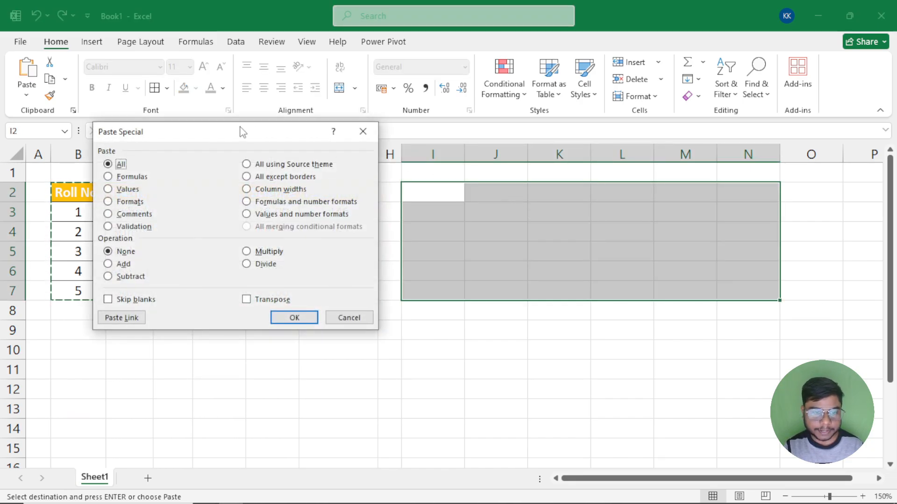
left_click_drag(240, 130, 416, 133)
left_click(346, 188)
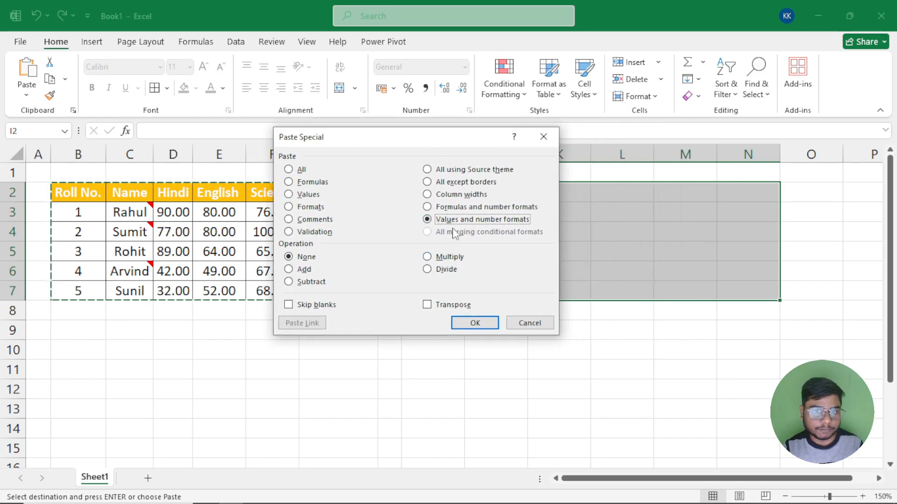
left_click(456, 323)
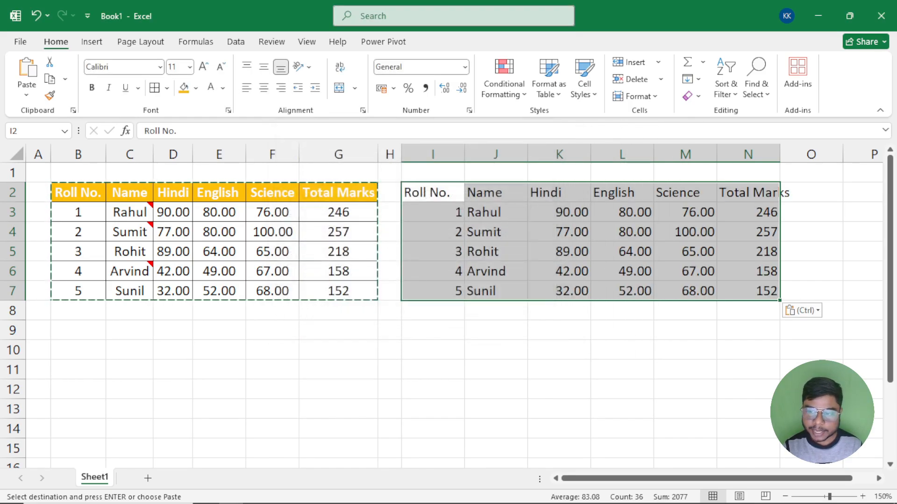
Check the pasted name in J3, the marks K3:M7 and the total in N3, and undo the repeated paste.
left_click(472, 206)
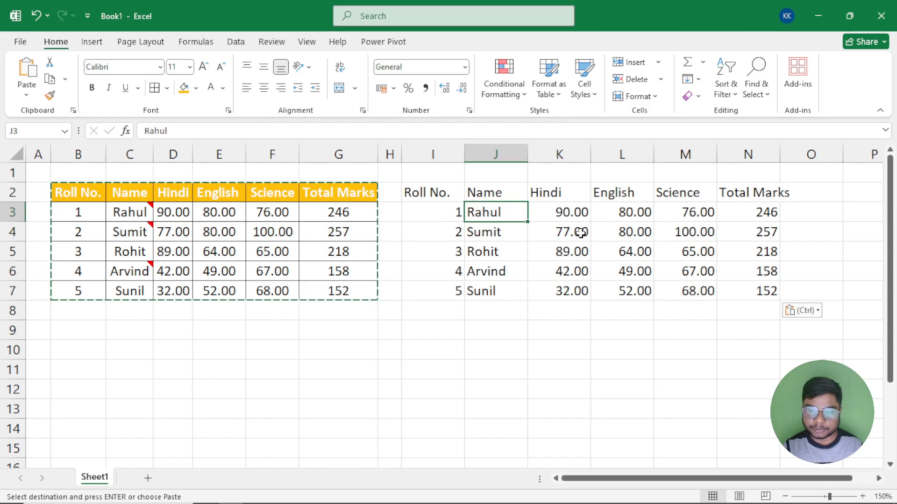
left_click_drag(561, 209, 682, 296)
left_click(745, 206)
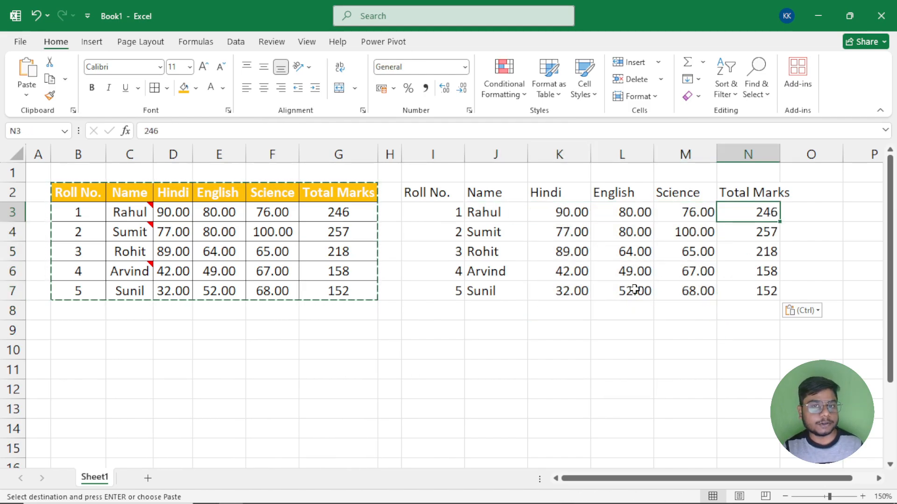
key("Escape")
key("ctrl+z")
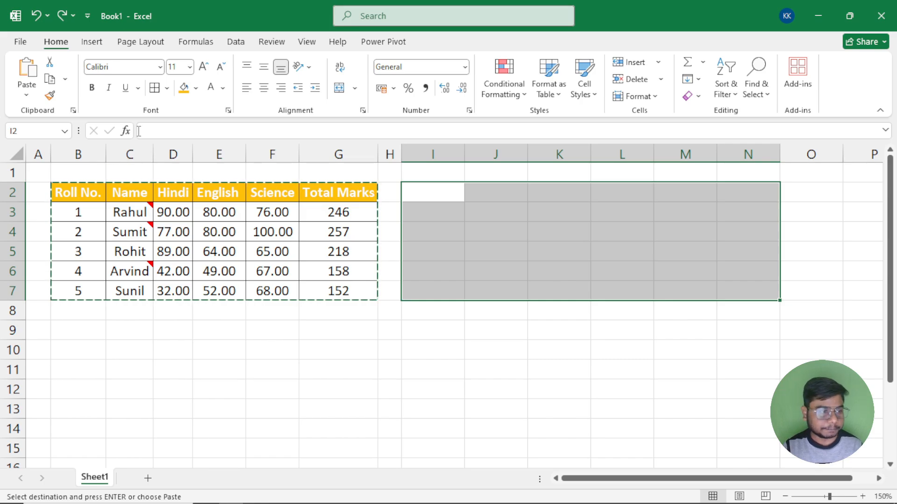
View the All merging conditional formats option in Paste Special, and close the dialog and cancel the copy selection.
key("ctrl+alt+v")
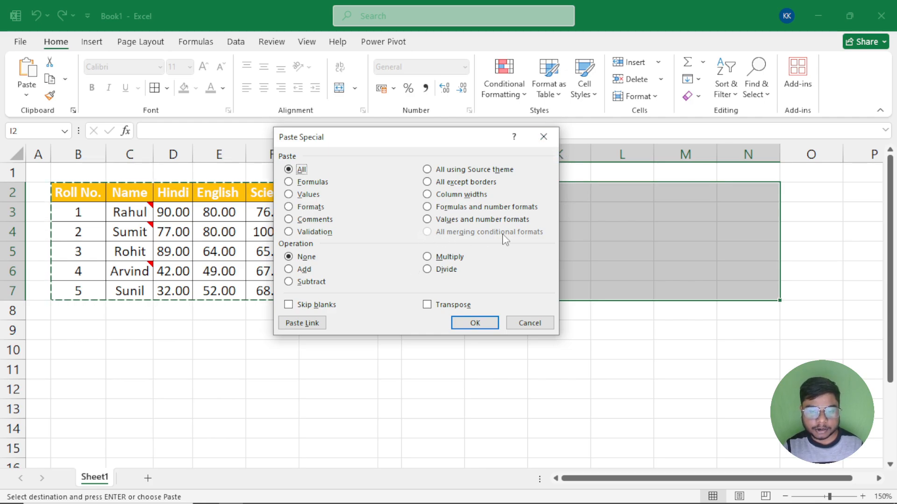
left_click(544, 137)
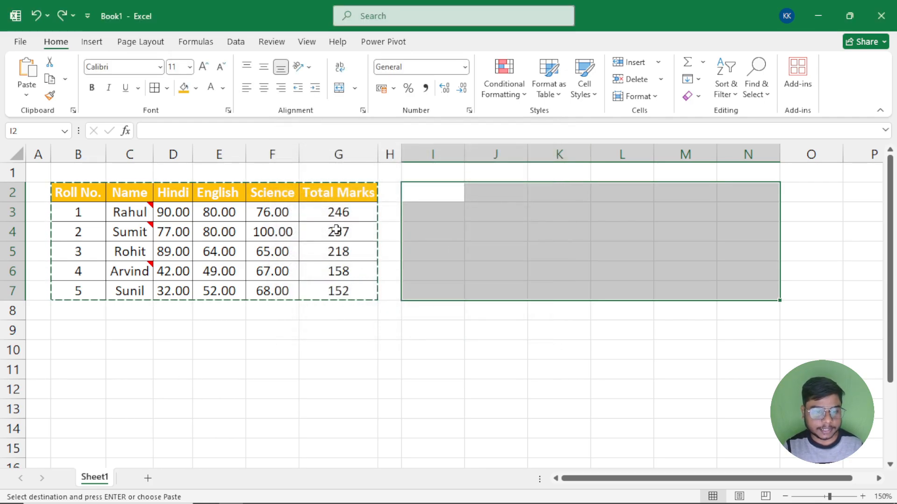
key("Escape")
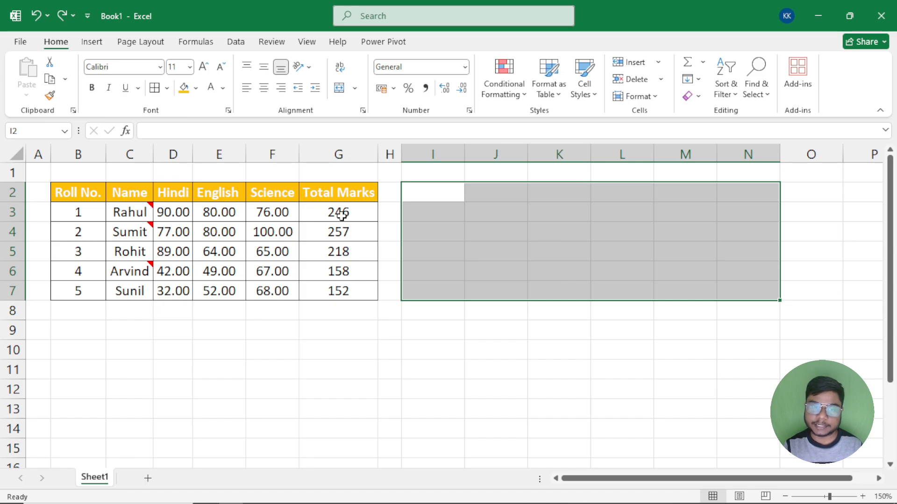
Apply a Top Items conditional format to the totals G3:G7, highlighting the top 3 with Green Fill with Dark Green Text.
left_click_drag(341, 215, 351, 288)
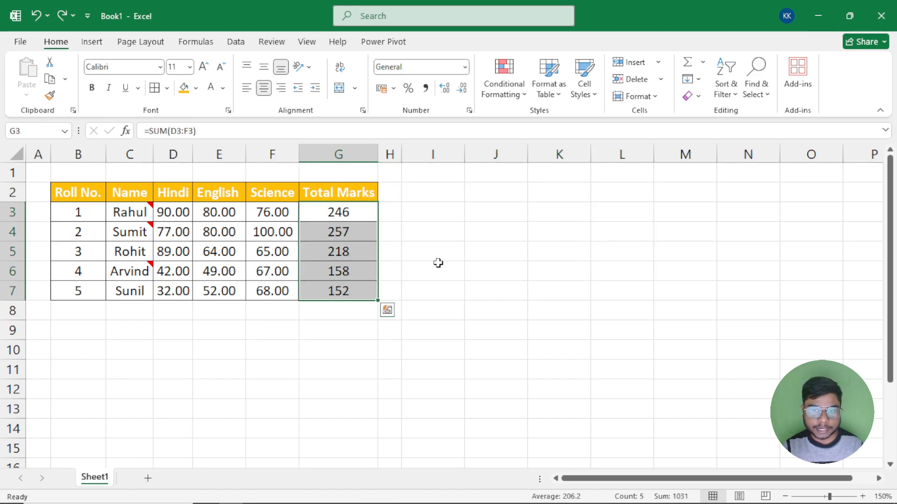
left_click(509, 93)
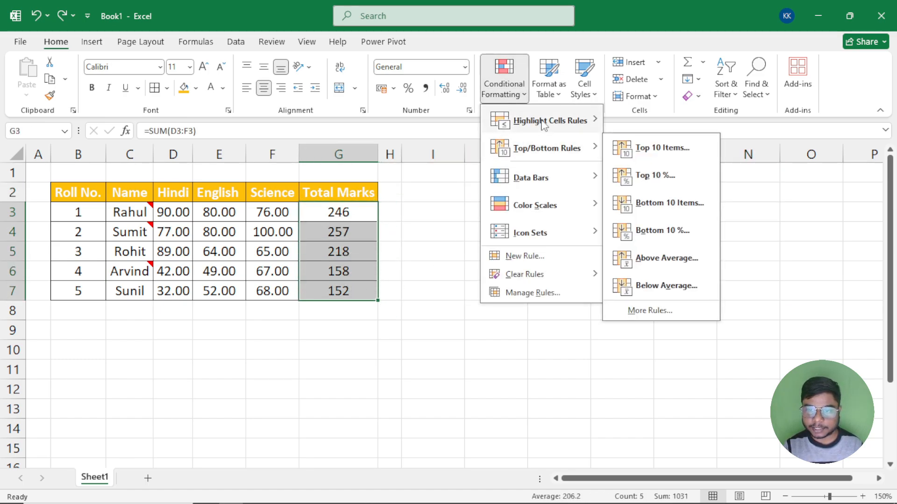
mouse_move(554, 156)
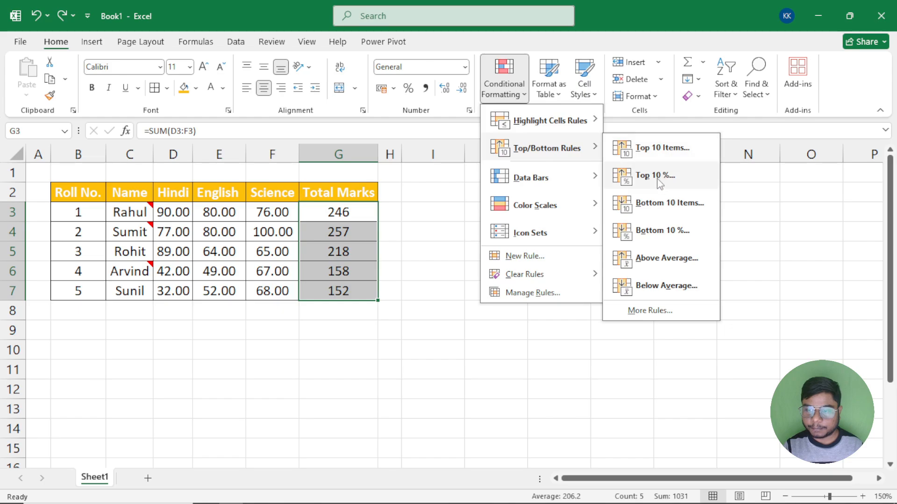
left_click(658, 148)
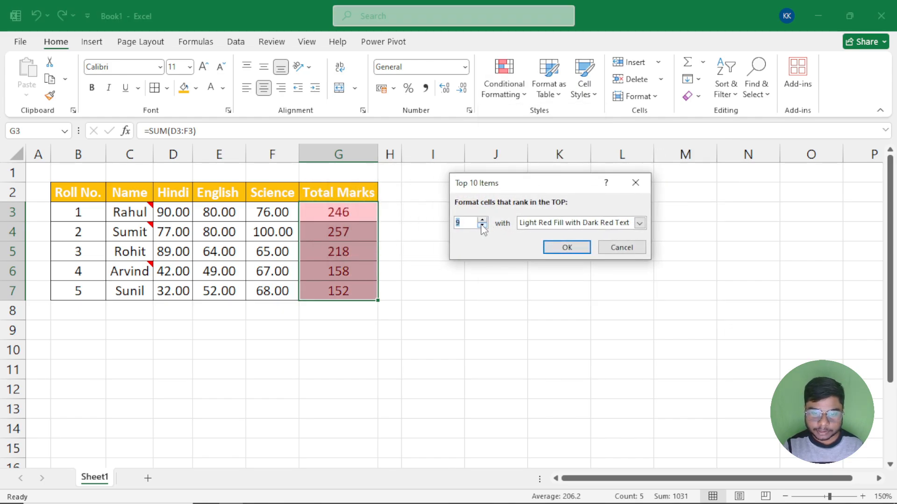
left_click(482, 226)
left_click(482, 226)
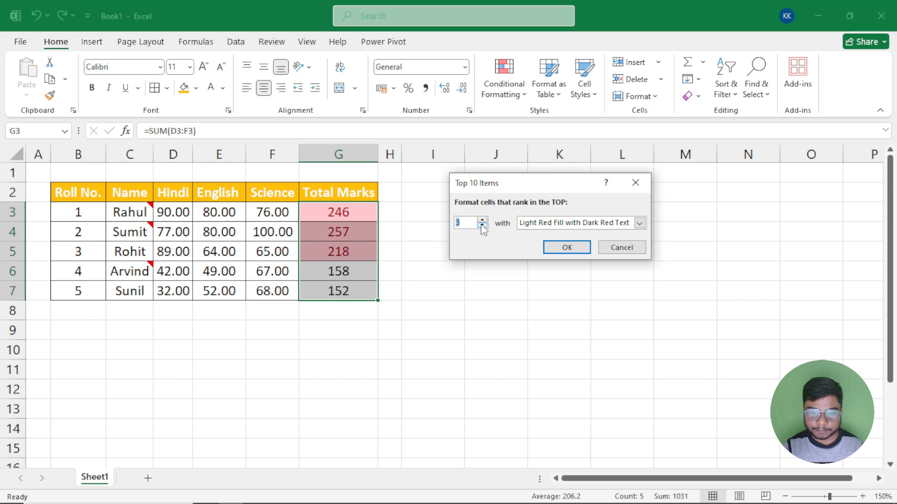
left_click(639, 222)
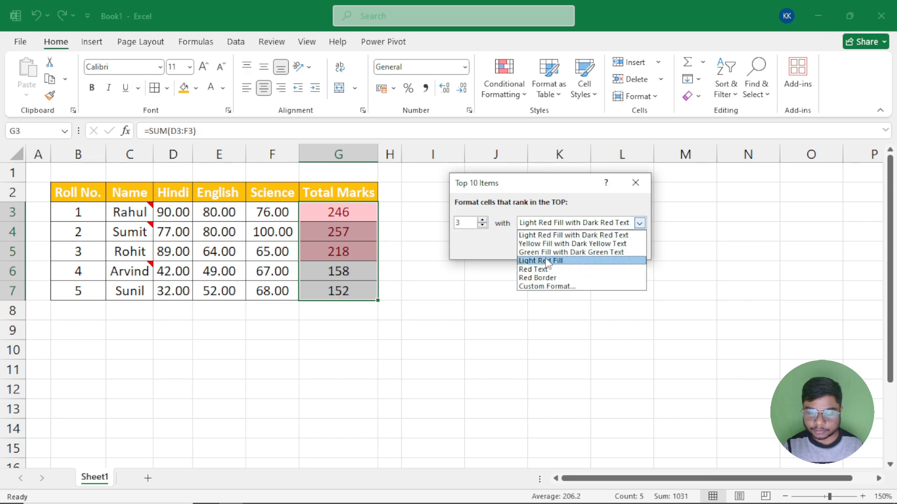
left_click(544, 252)
left_click(567, 249)
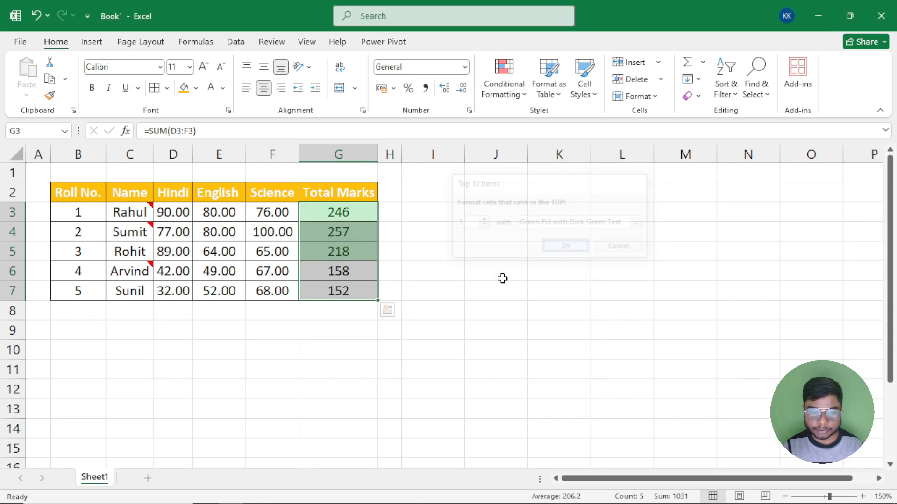
Change the Hindi marks of roll number 5 in cell D7 to 80.
left_click(335, 287)
left_click(169, 288)
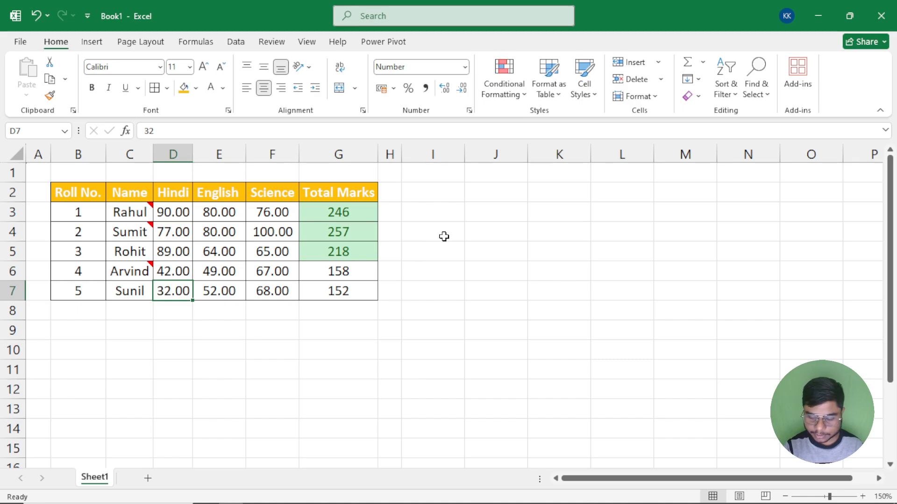
type("80")
key("Return")
key("Up")
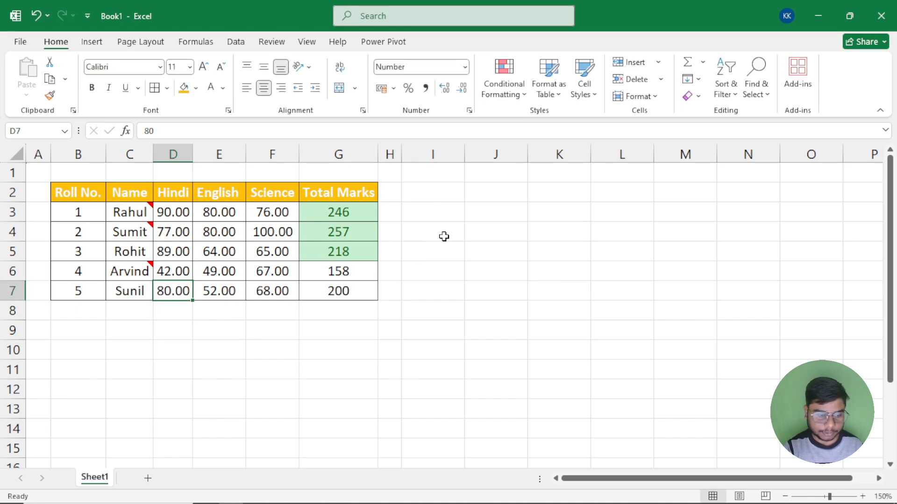
Set the English marks of roll number 5 in cell E7 to 80 and check the totals in G3 and G7.
key("Right")
type("80")
key("Return")
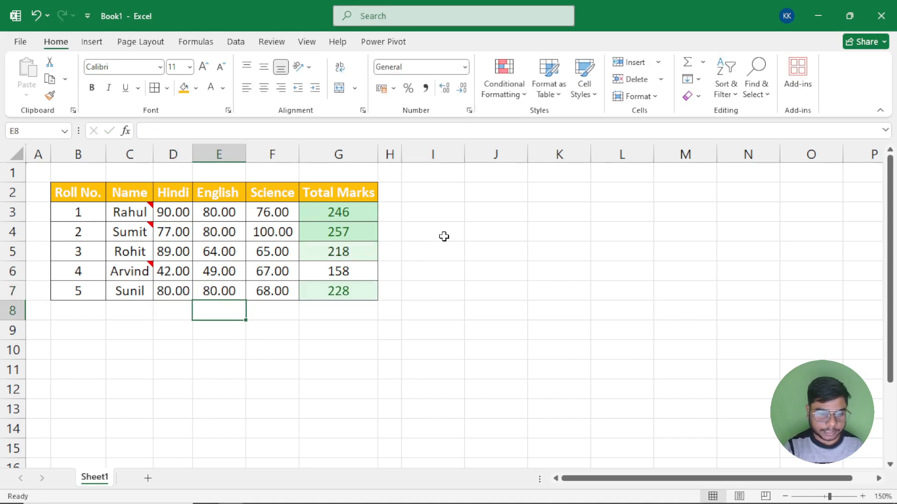
left_click(343, 216)
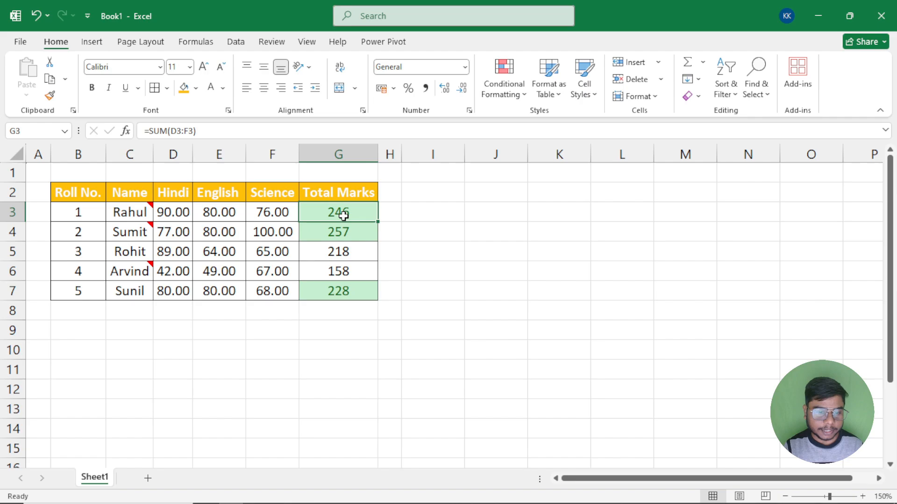
left_click(360, 282)
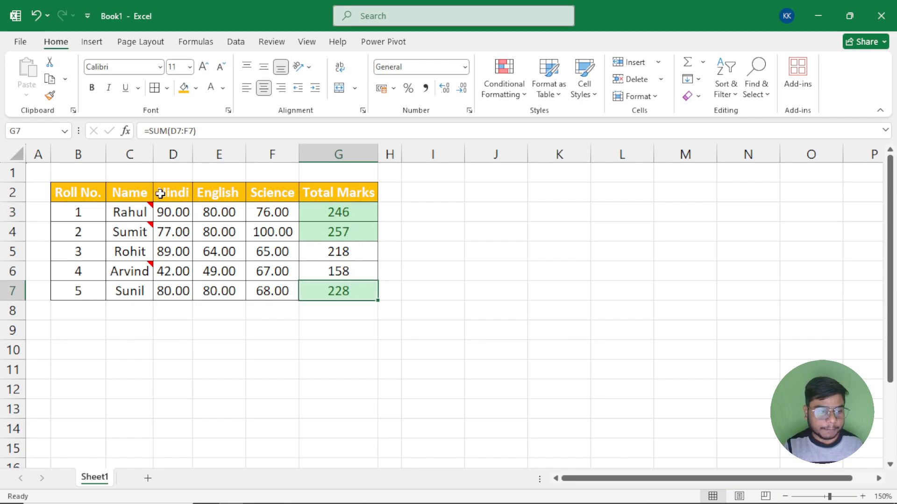
Copy the marks table B2:G7 and paste it at I2 with the All merging conditional formats option of Paste Special.
left_click_drag(81, 196, 356, 292)
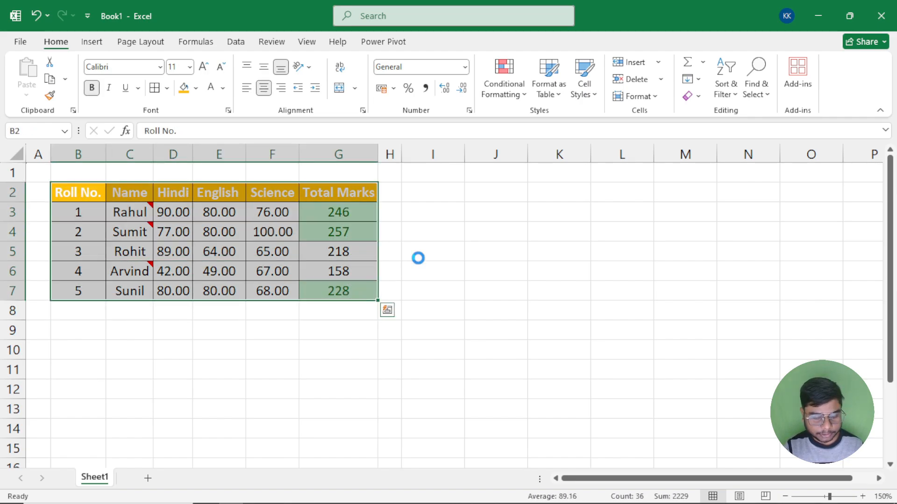
key("ctrl+c")
left_click(426, 190)
left_click(27, 93)
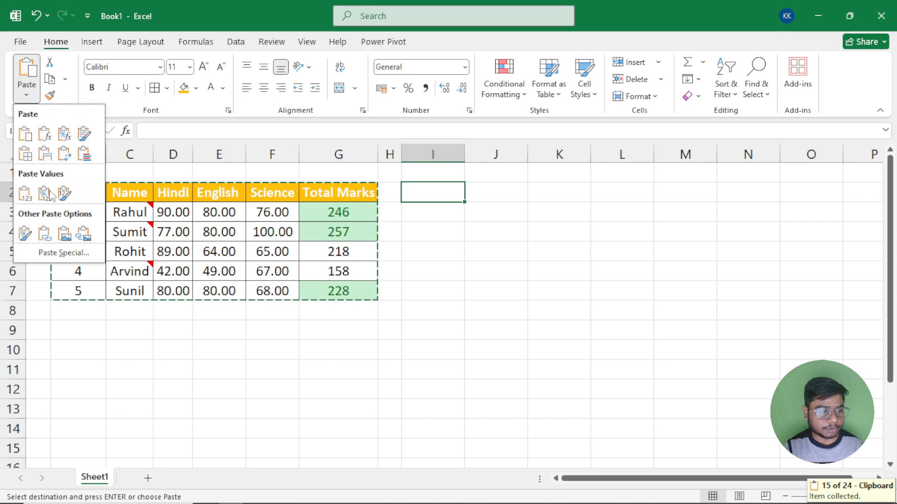
left_click(60, 253)
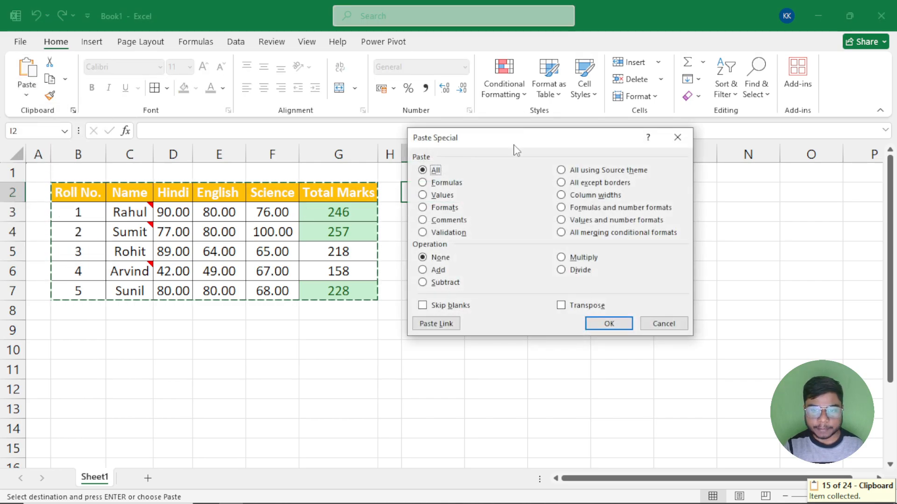
left_click_drag(514, 144, 160, 171)
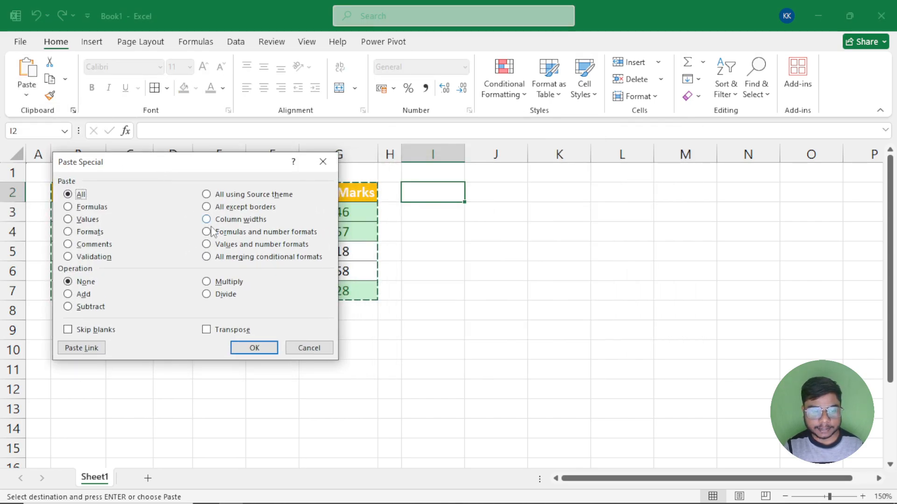
left_click(227, 258)
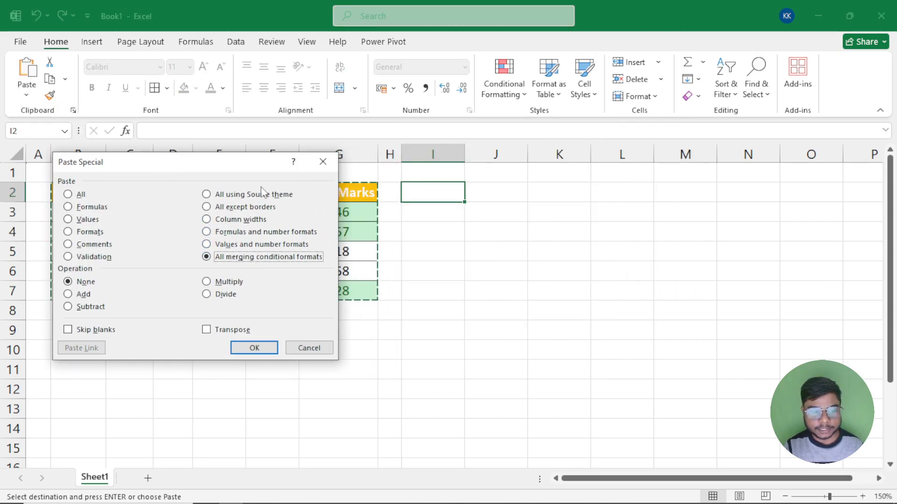
left_click(254, 348)
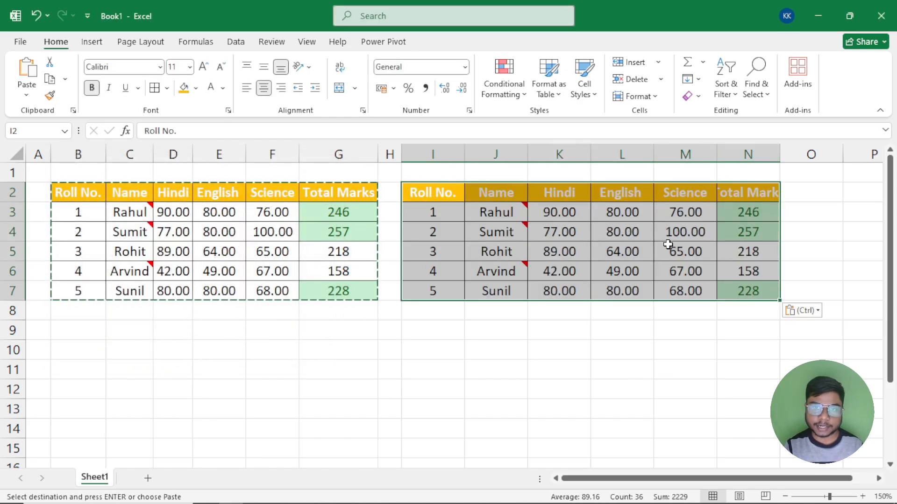
Copy the total in cell G3 and open Paste Special to view its options.
left_click(309, 219)
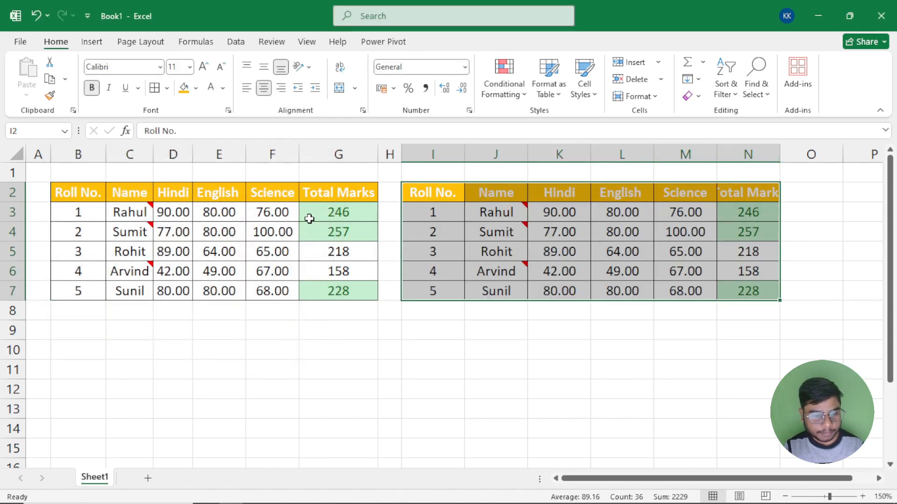
key("ctrl+c")
key("ctrl+alt+v")
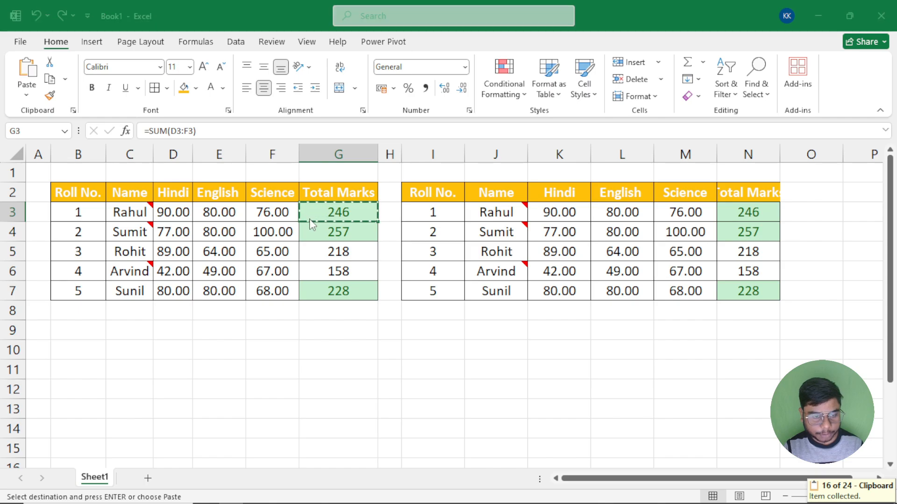
left_click_drag(224, 174, 398, 123)
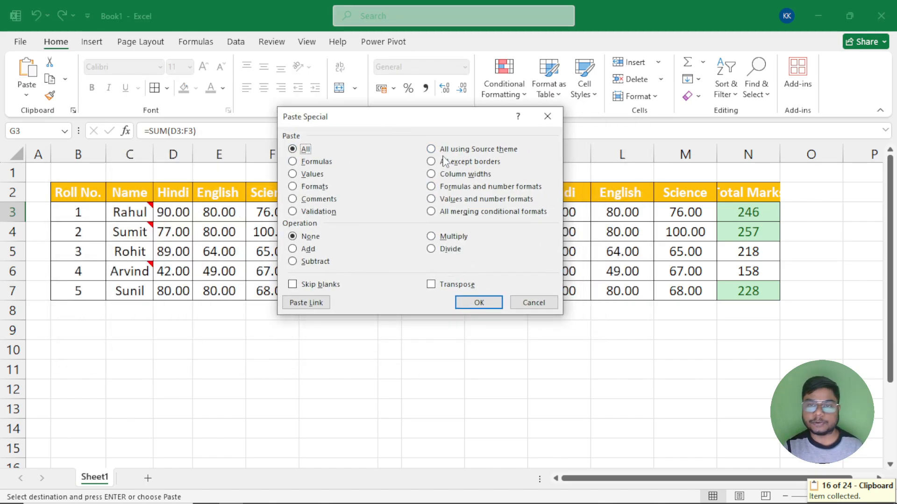